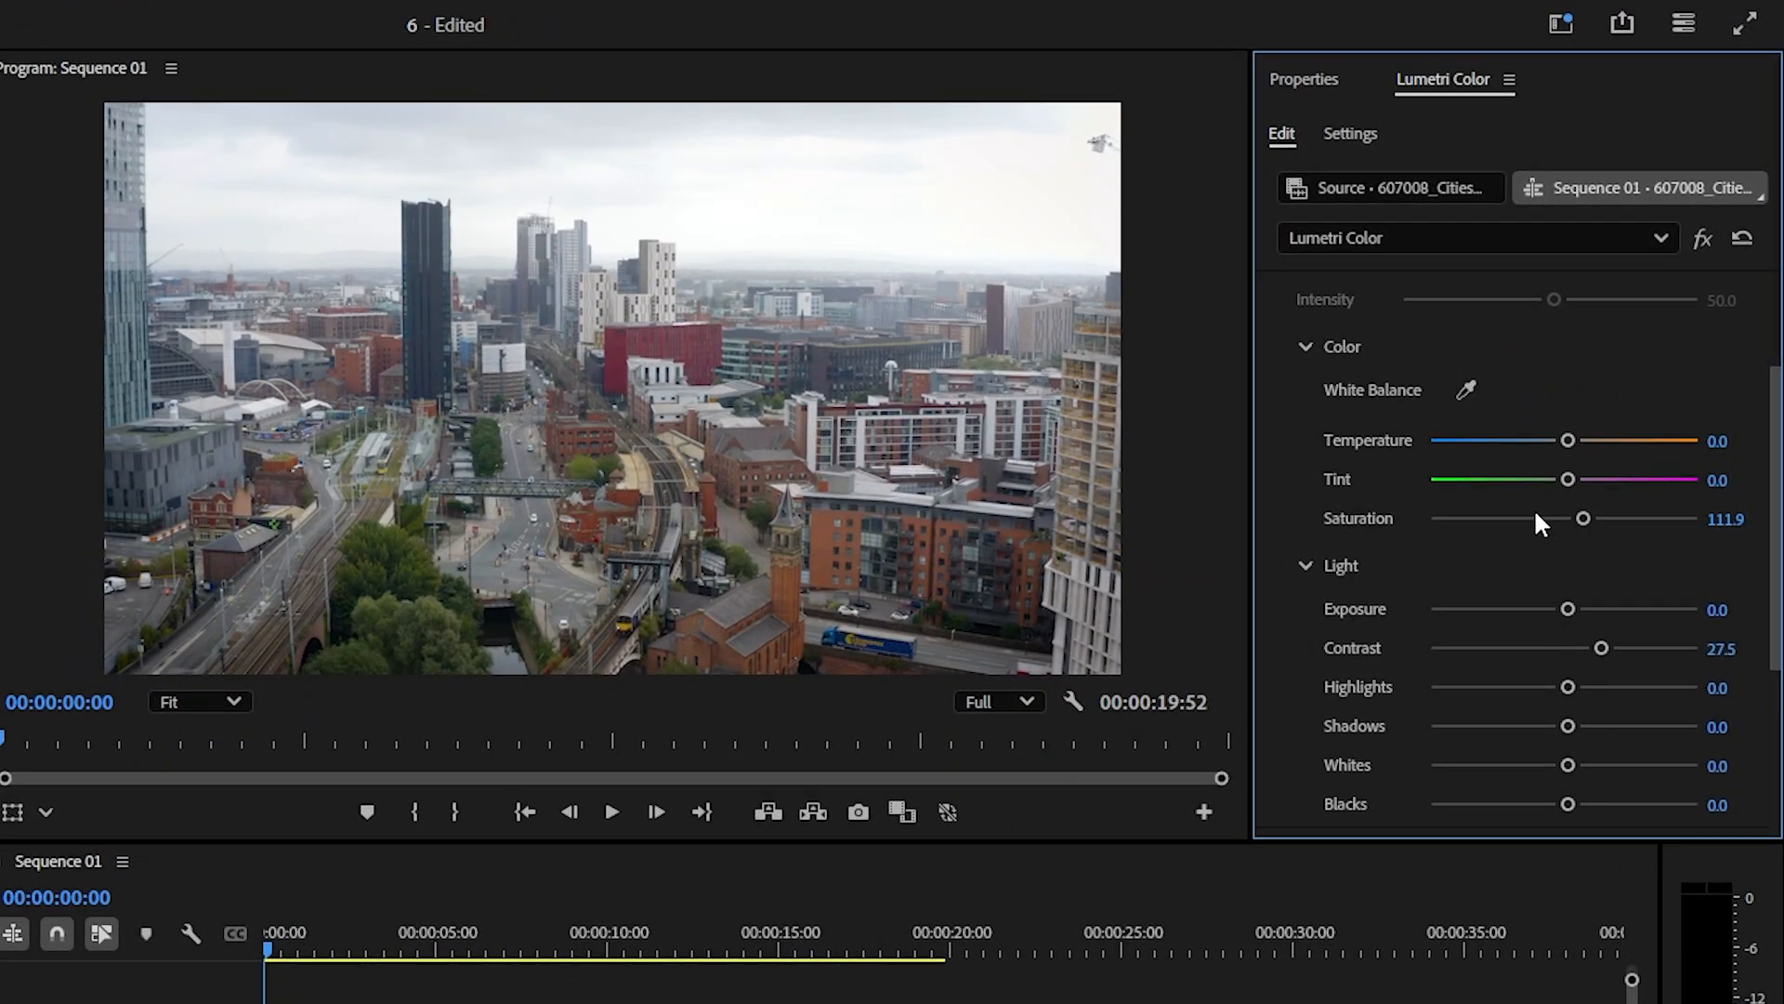
- Apply the ALEXA_Default_LogC2Rec709 input LUT to the city clip in Basic Correction
{"action": "scroll", "coordinate": [1617, 349], "scroll_direction": "up", "scroll_amount": 2}
{"action": "scroll", "coordinate": [1545, 409], "scroll_direction": "up", "scroll_amount": 1}
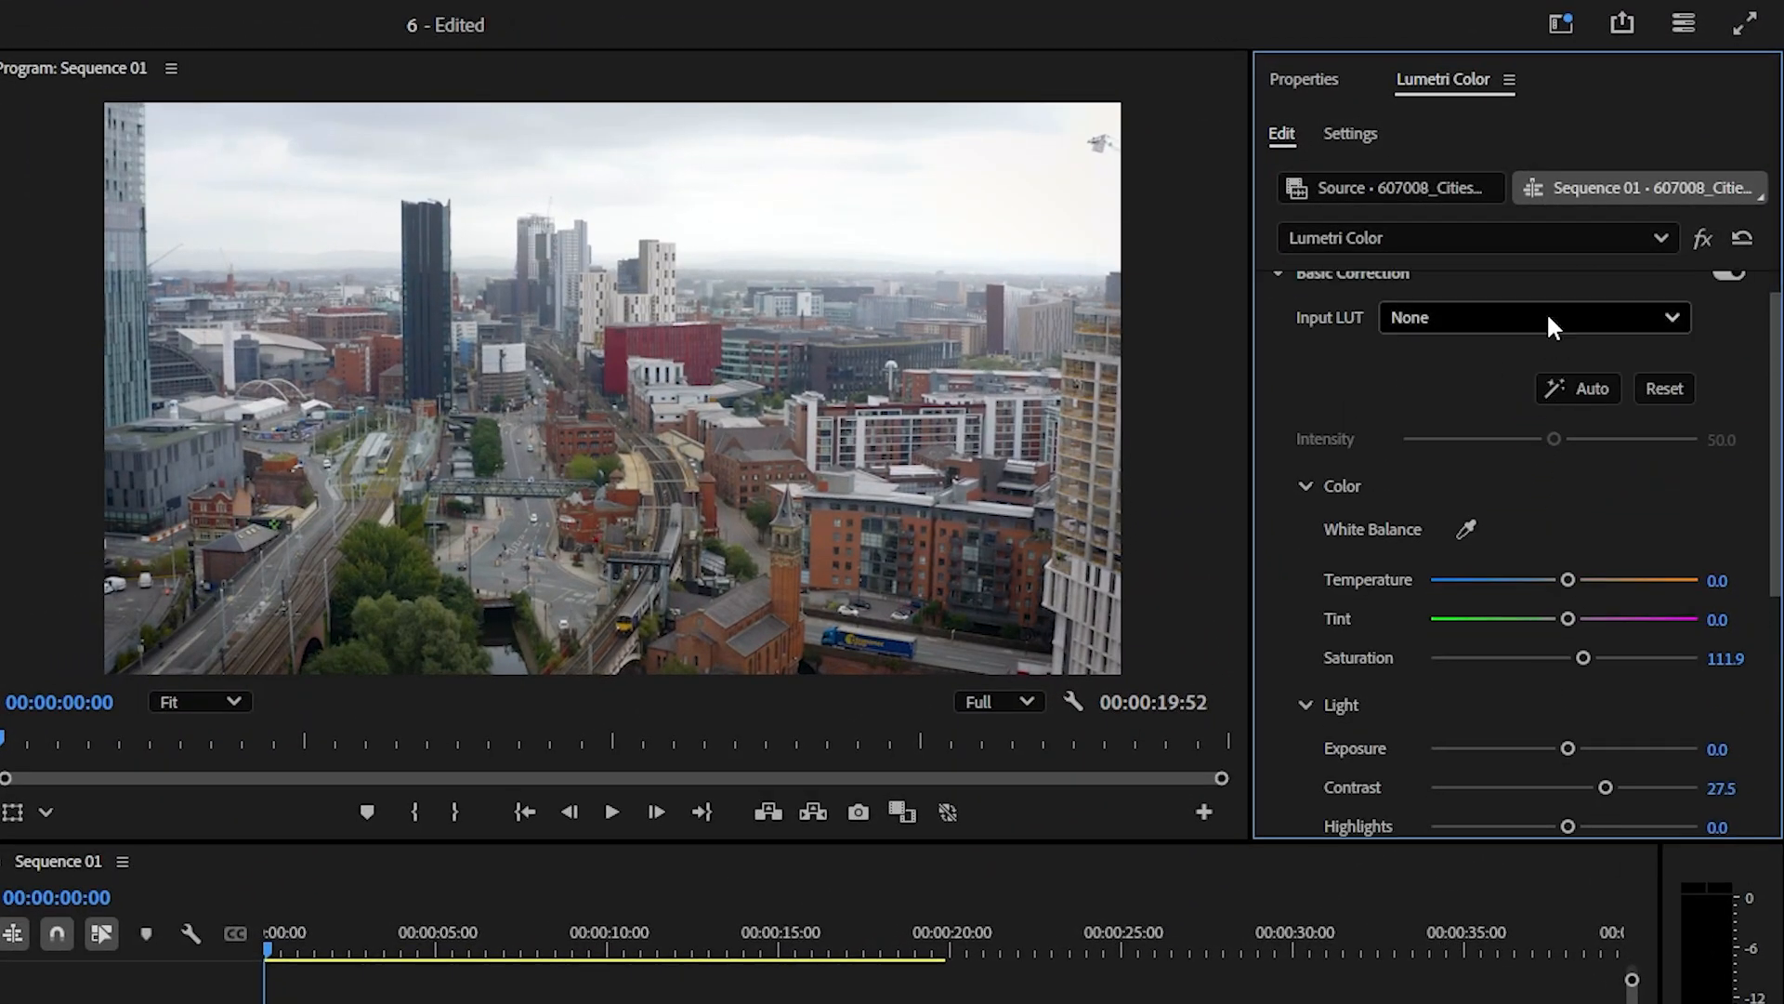
{"action": "left_click", "coordinate": [1548, 317]}
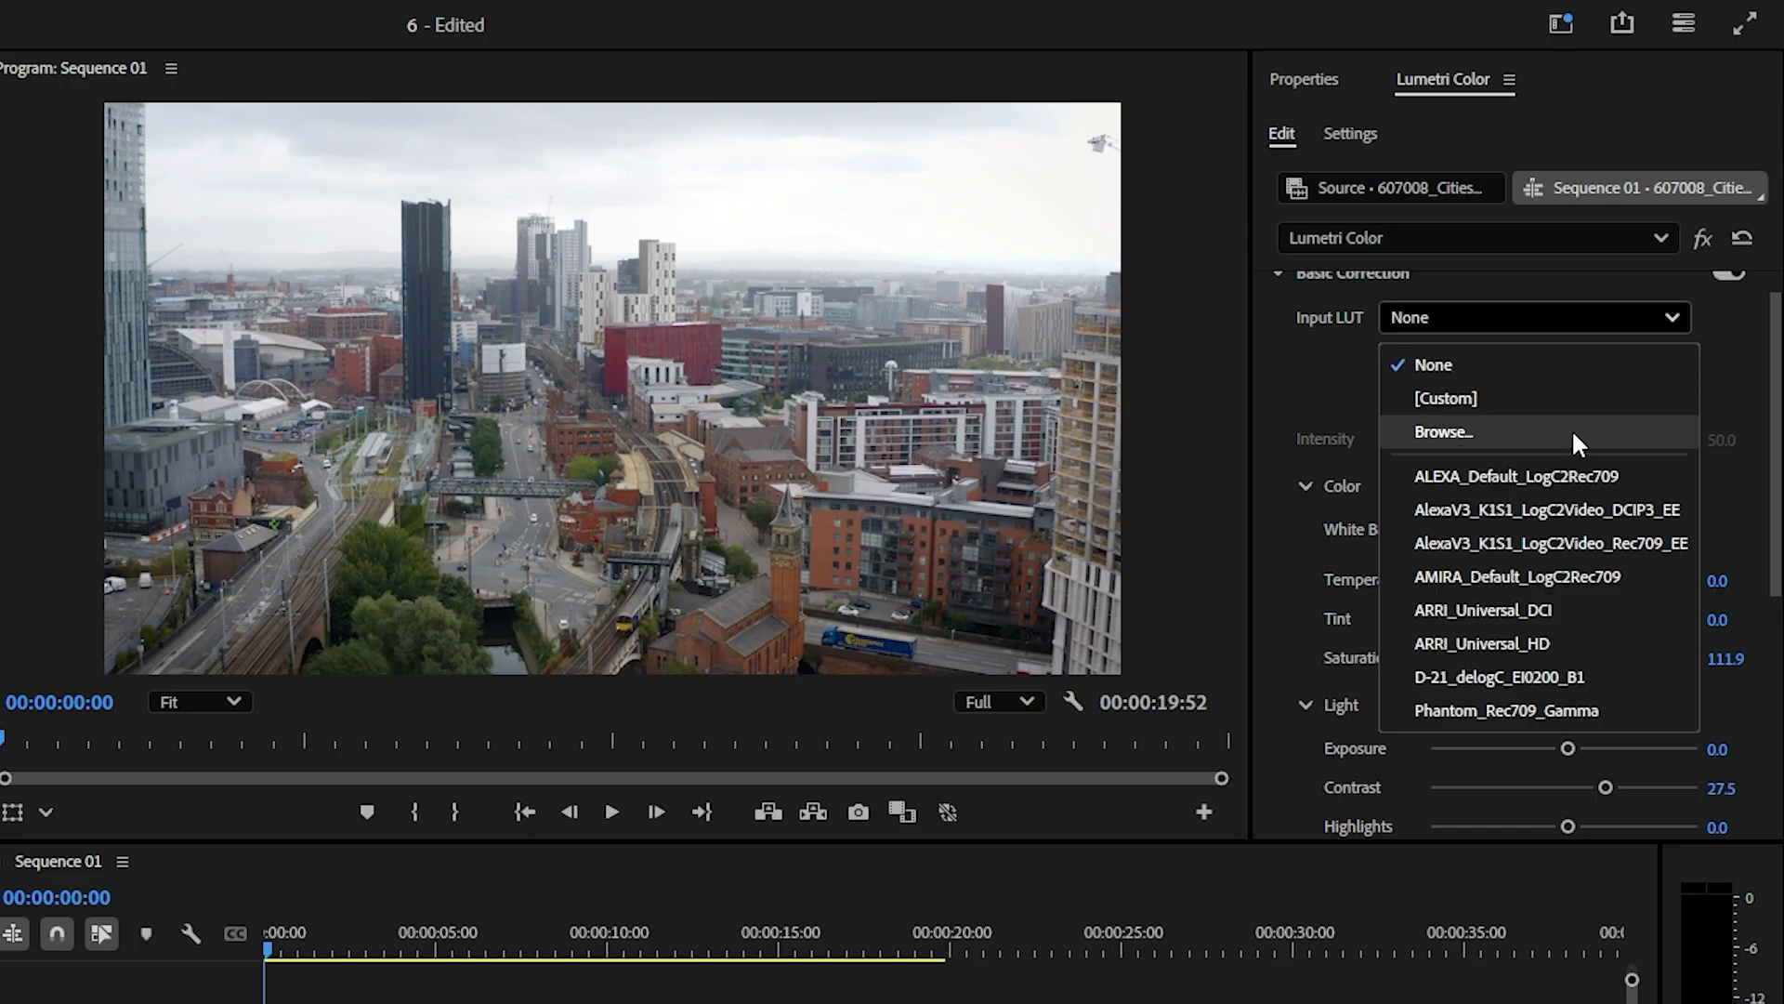
{"action": "left_click", "coordinate": [1565, 474]}
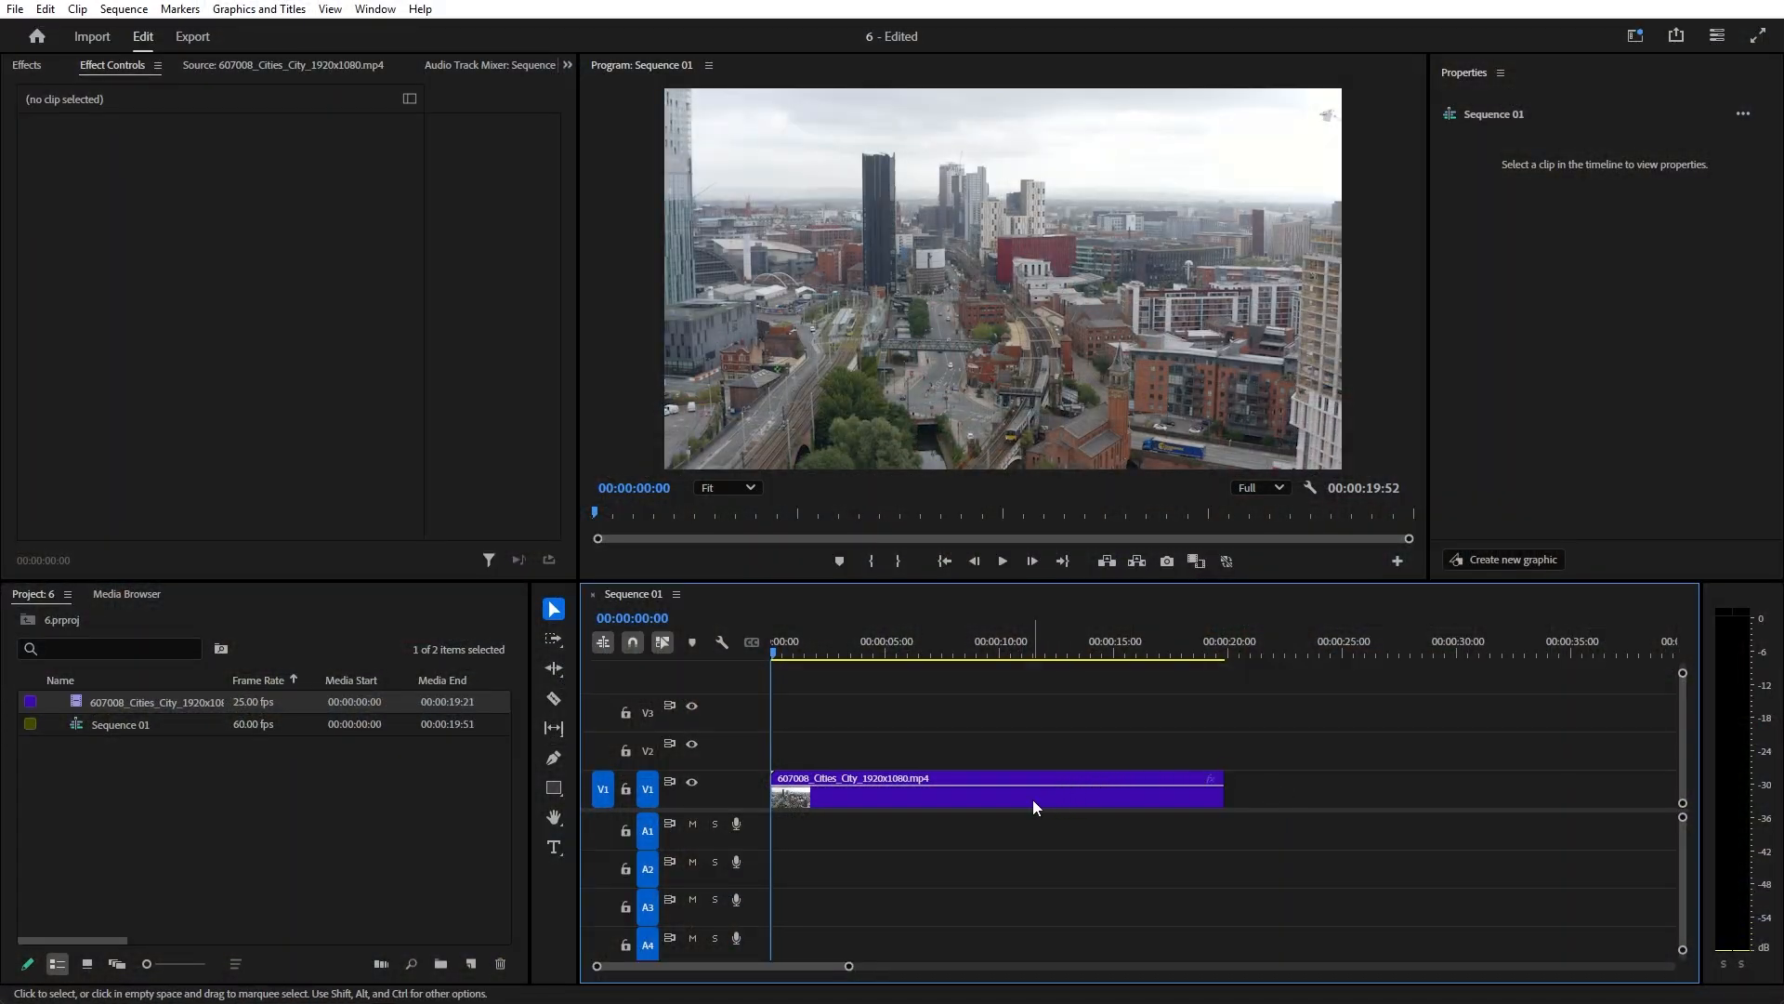
- Select the city clip in the timeline and open the Lumetri Color controls for it
{"action": "left_click", "coordinate": [947, 801]}
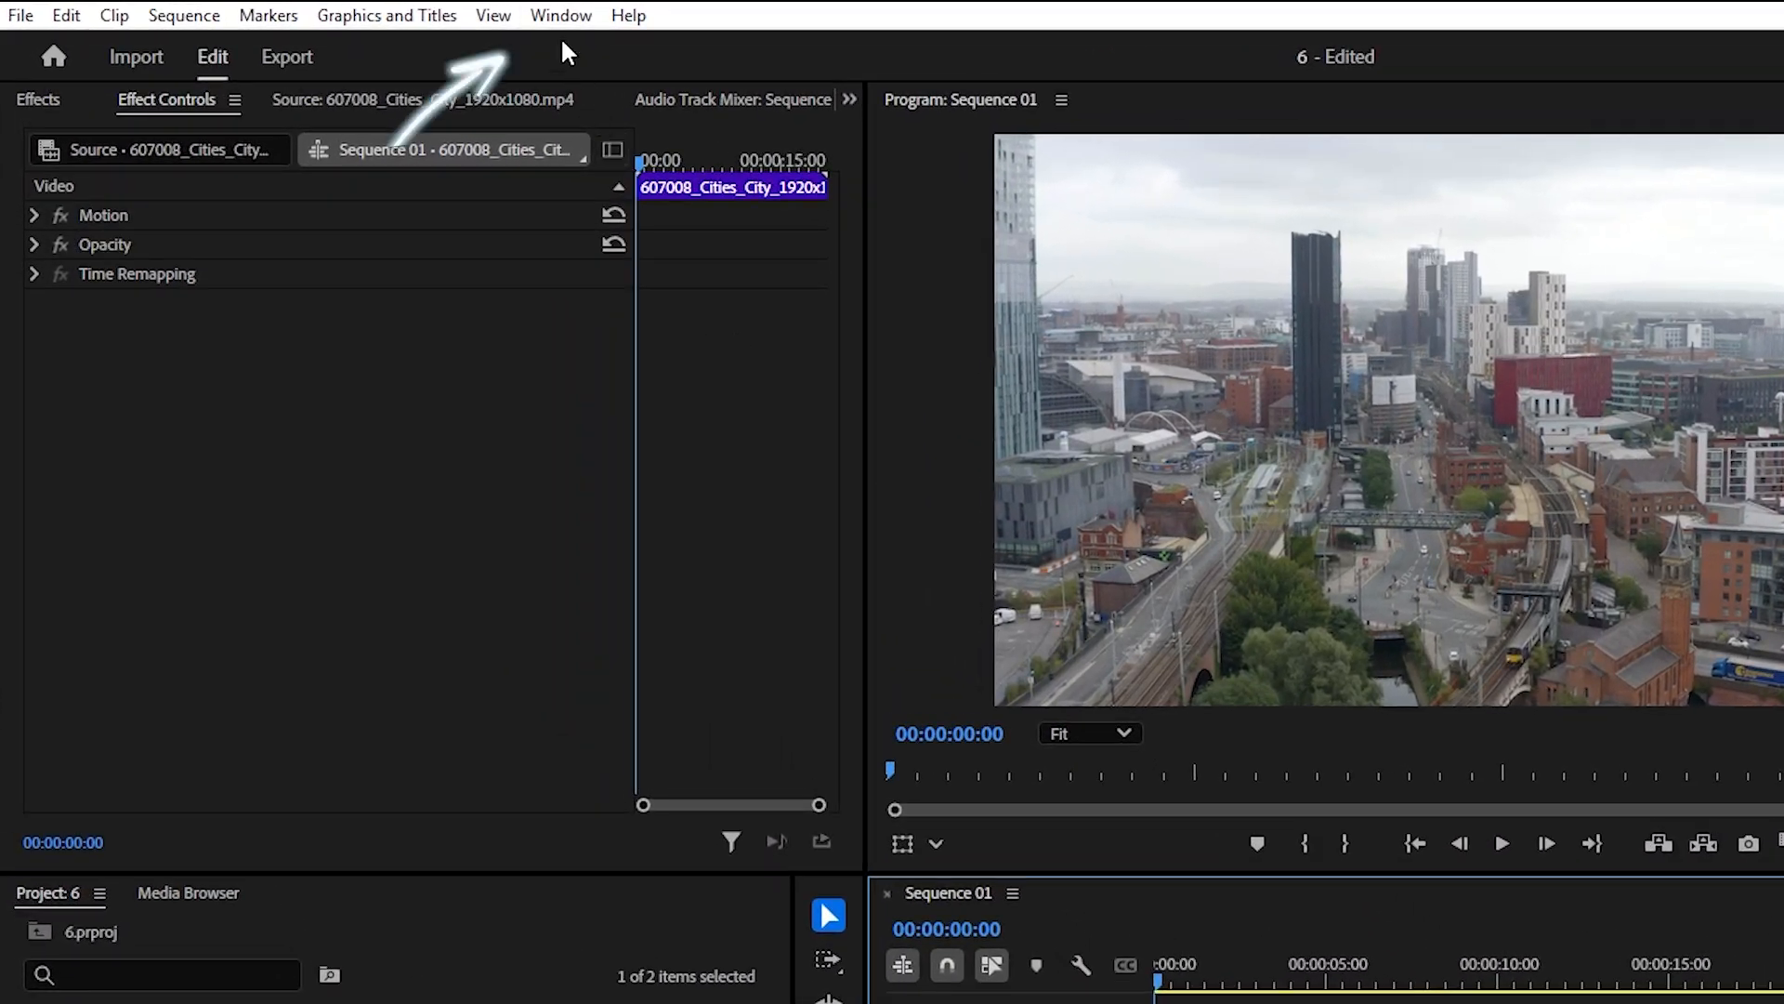
{"action": "left_click", "coordinate": [369, 8]}
{"action": "left_click", "coordinate": [695, 650]}
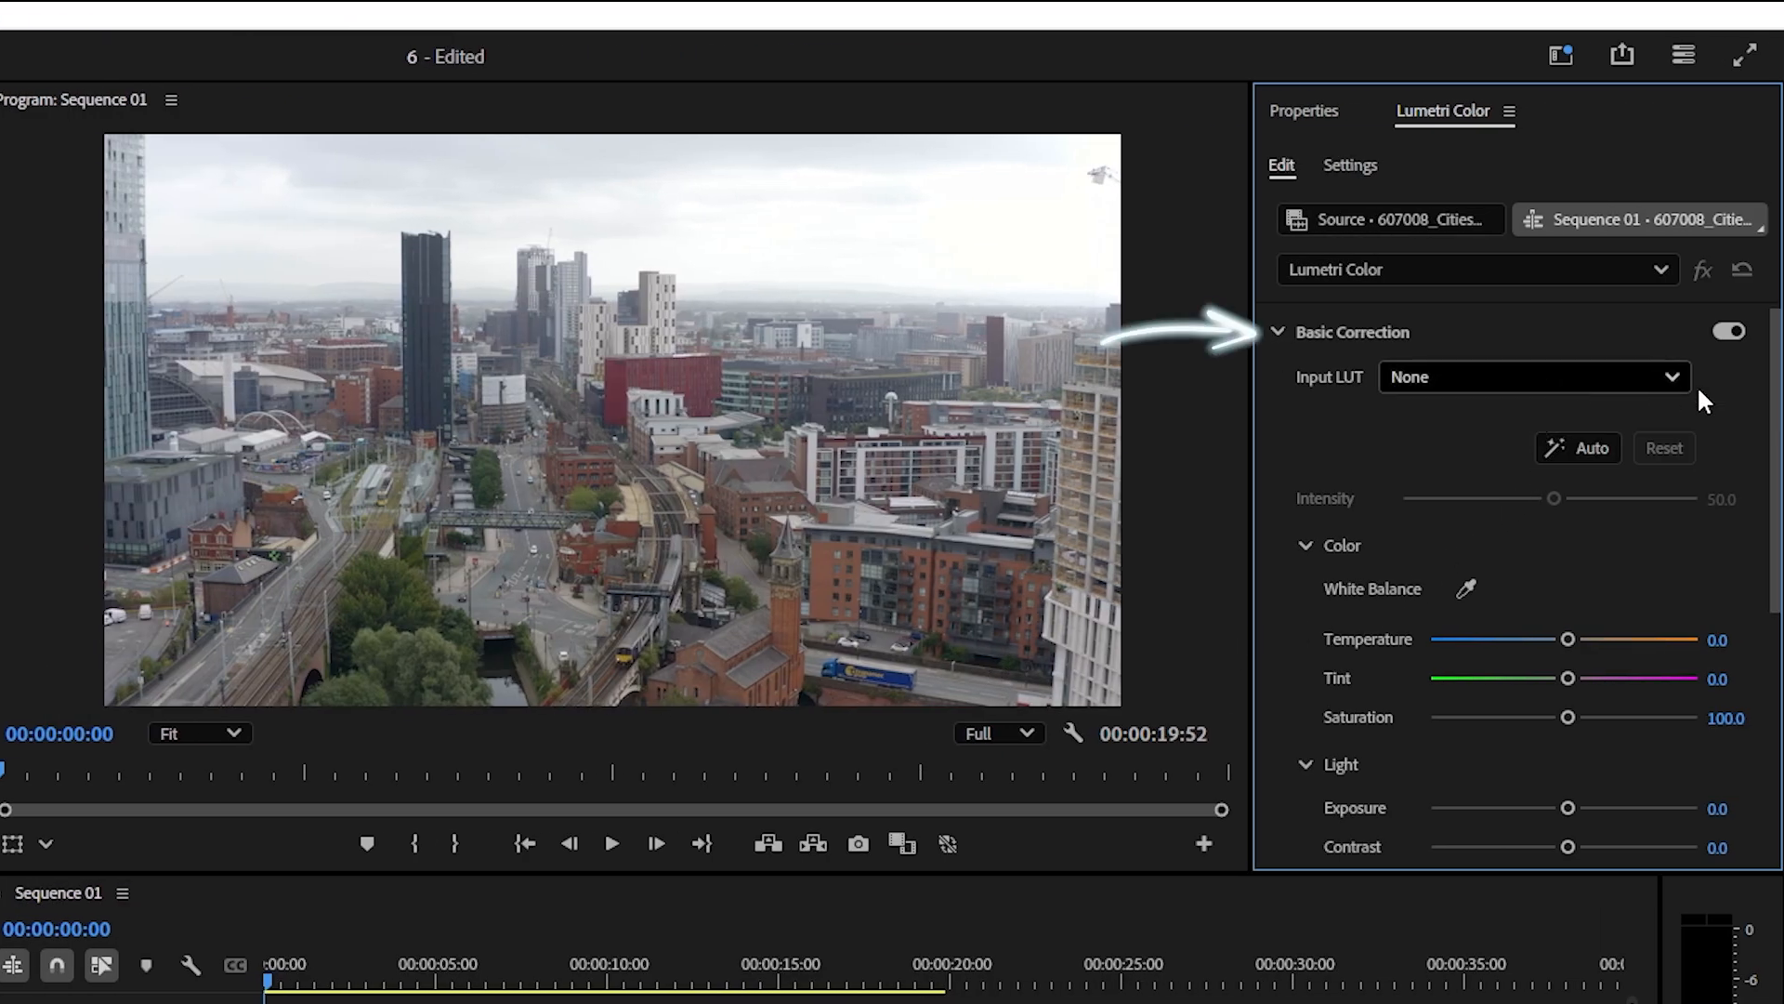
- In Basic Correction, set Exposure to -0.8, Highlights to -15.0 and Contrast to 26.4, and warm the Temperature slightly
{"action": "scroll", "coordinate": [1770, 407], "scroll_direction": "down", "scroll_amount": 4}
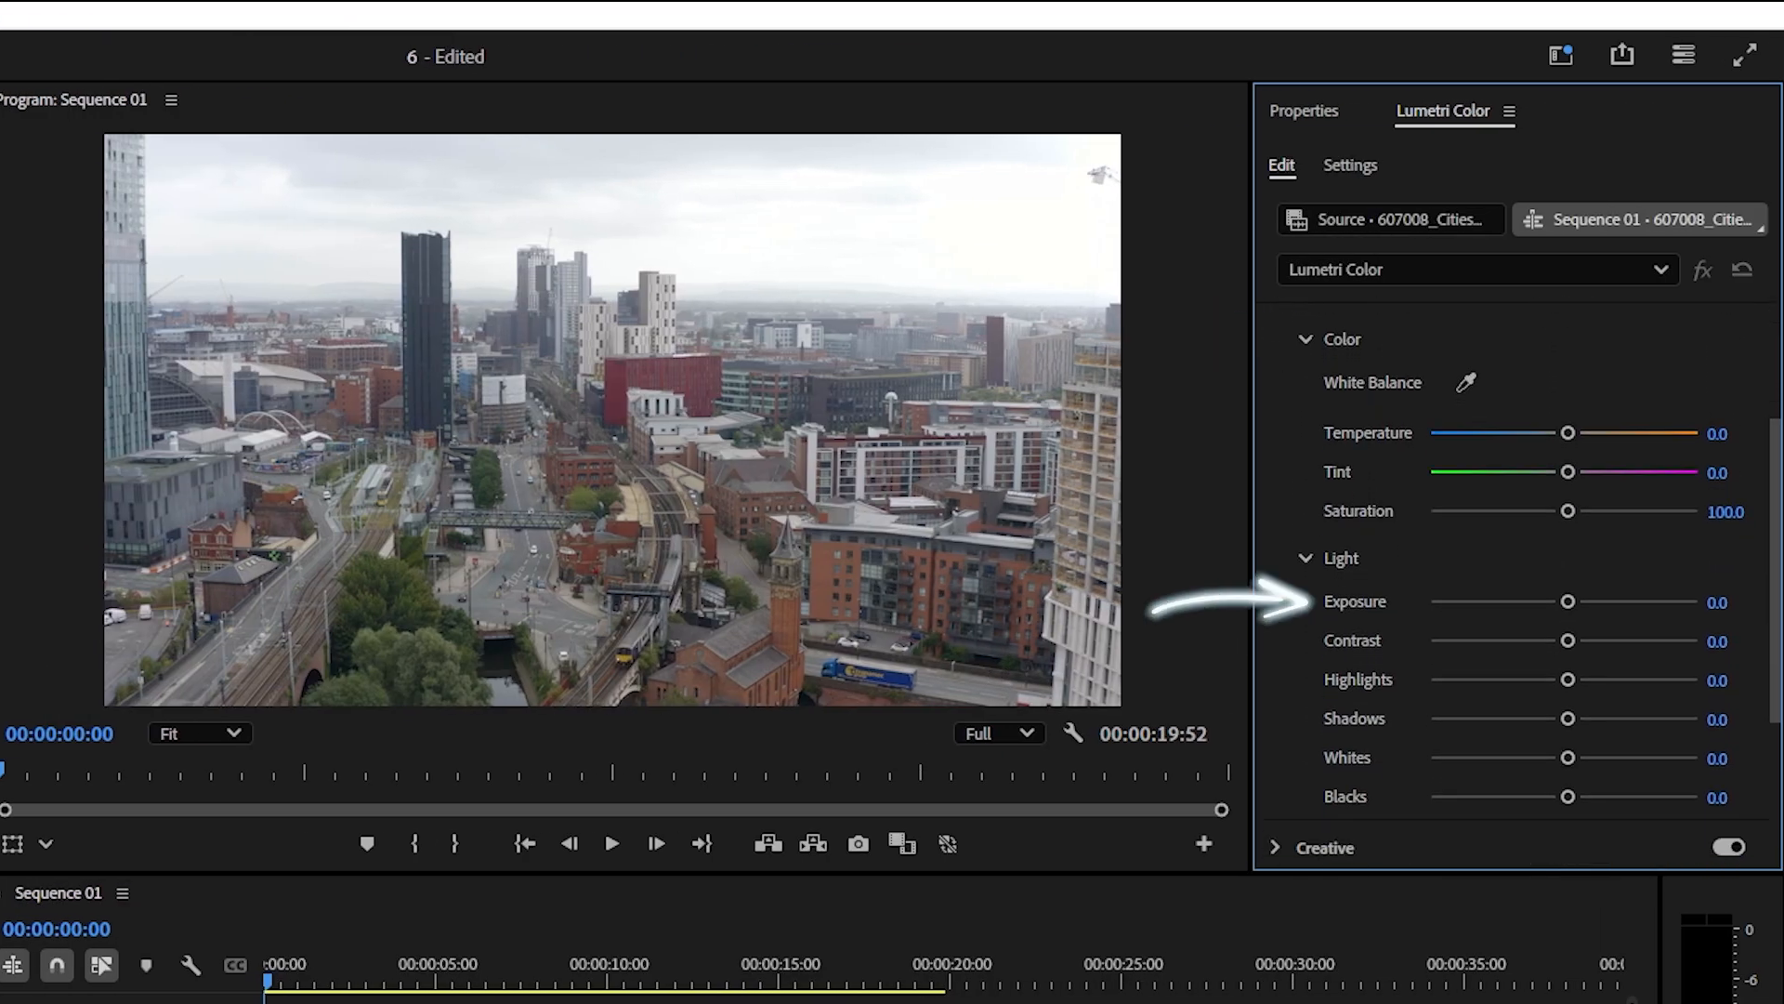
{"action": "left_click_drag", "start_coordinate": [1575, 604], "coordinate": [1541, 604]}
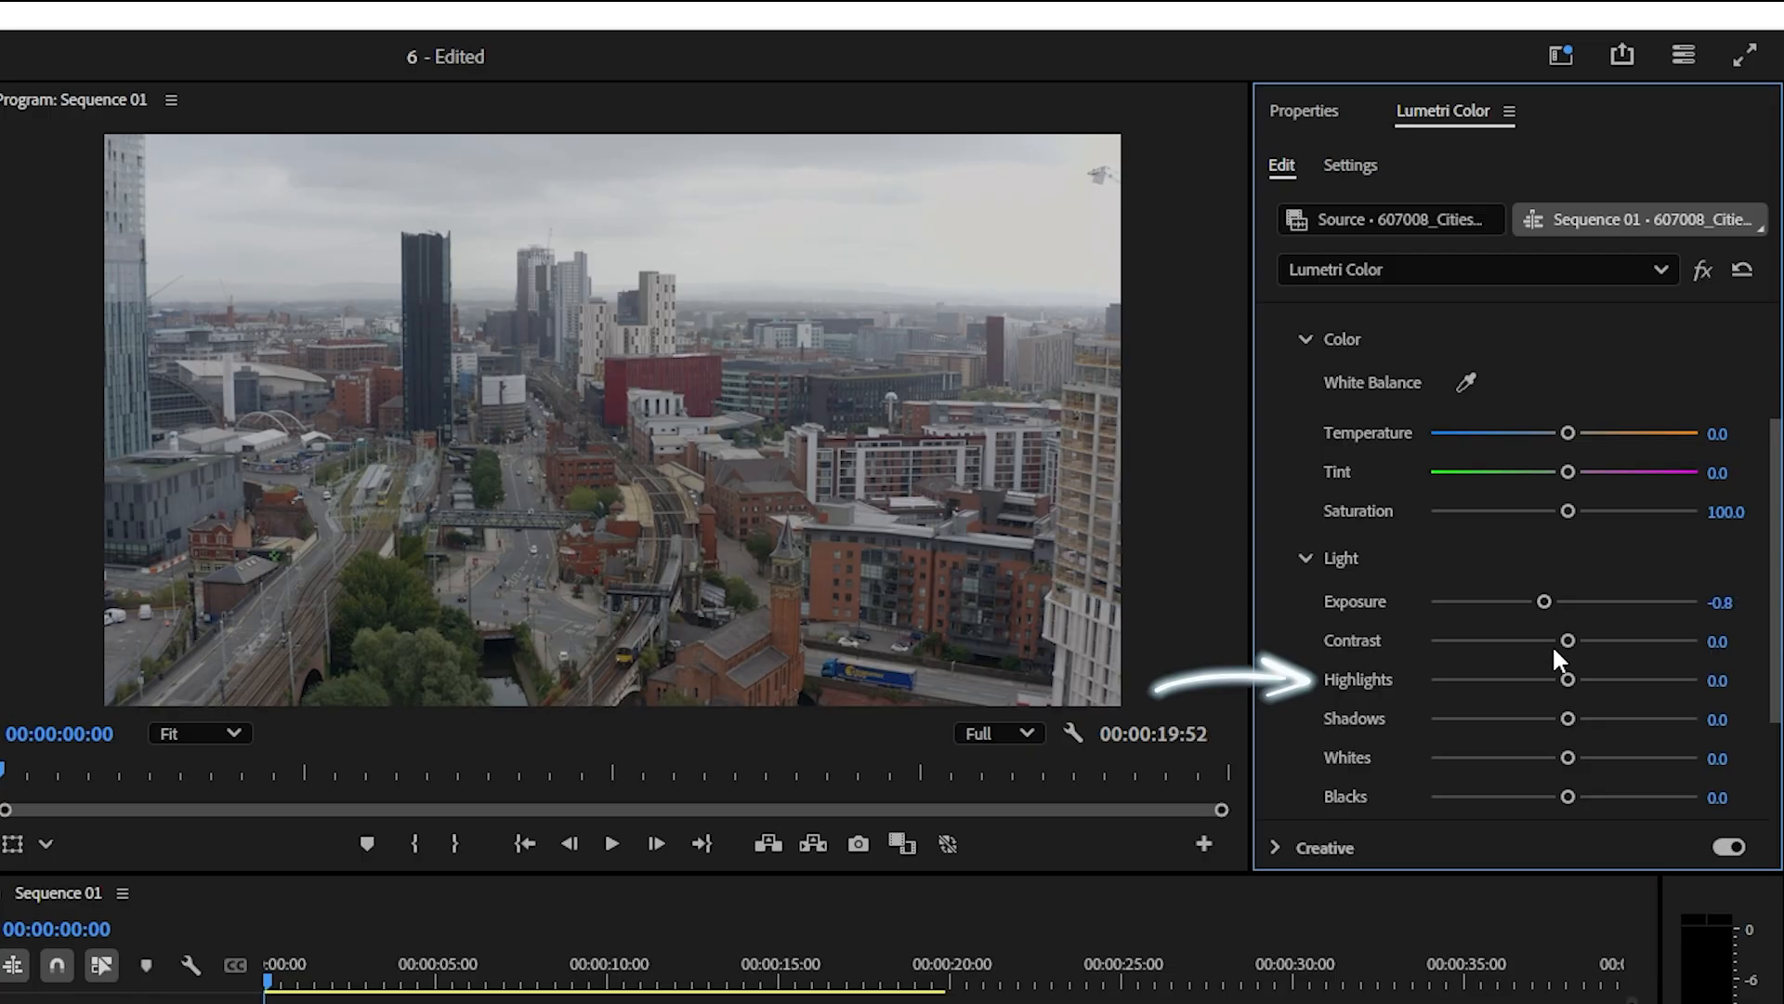
{"action": "left_click_drag", "start_coordinate": [1558, 681], "coordinate": [1543, 683]}
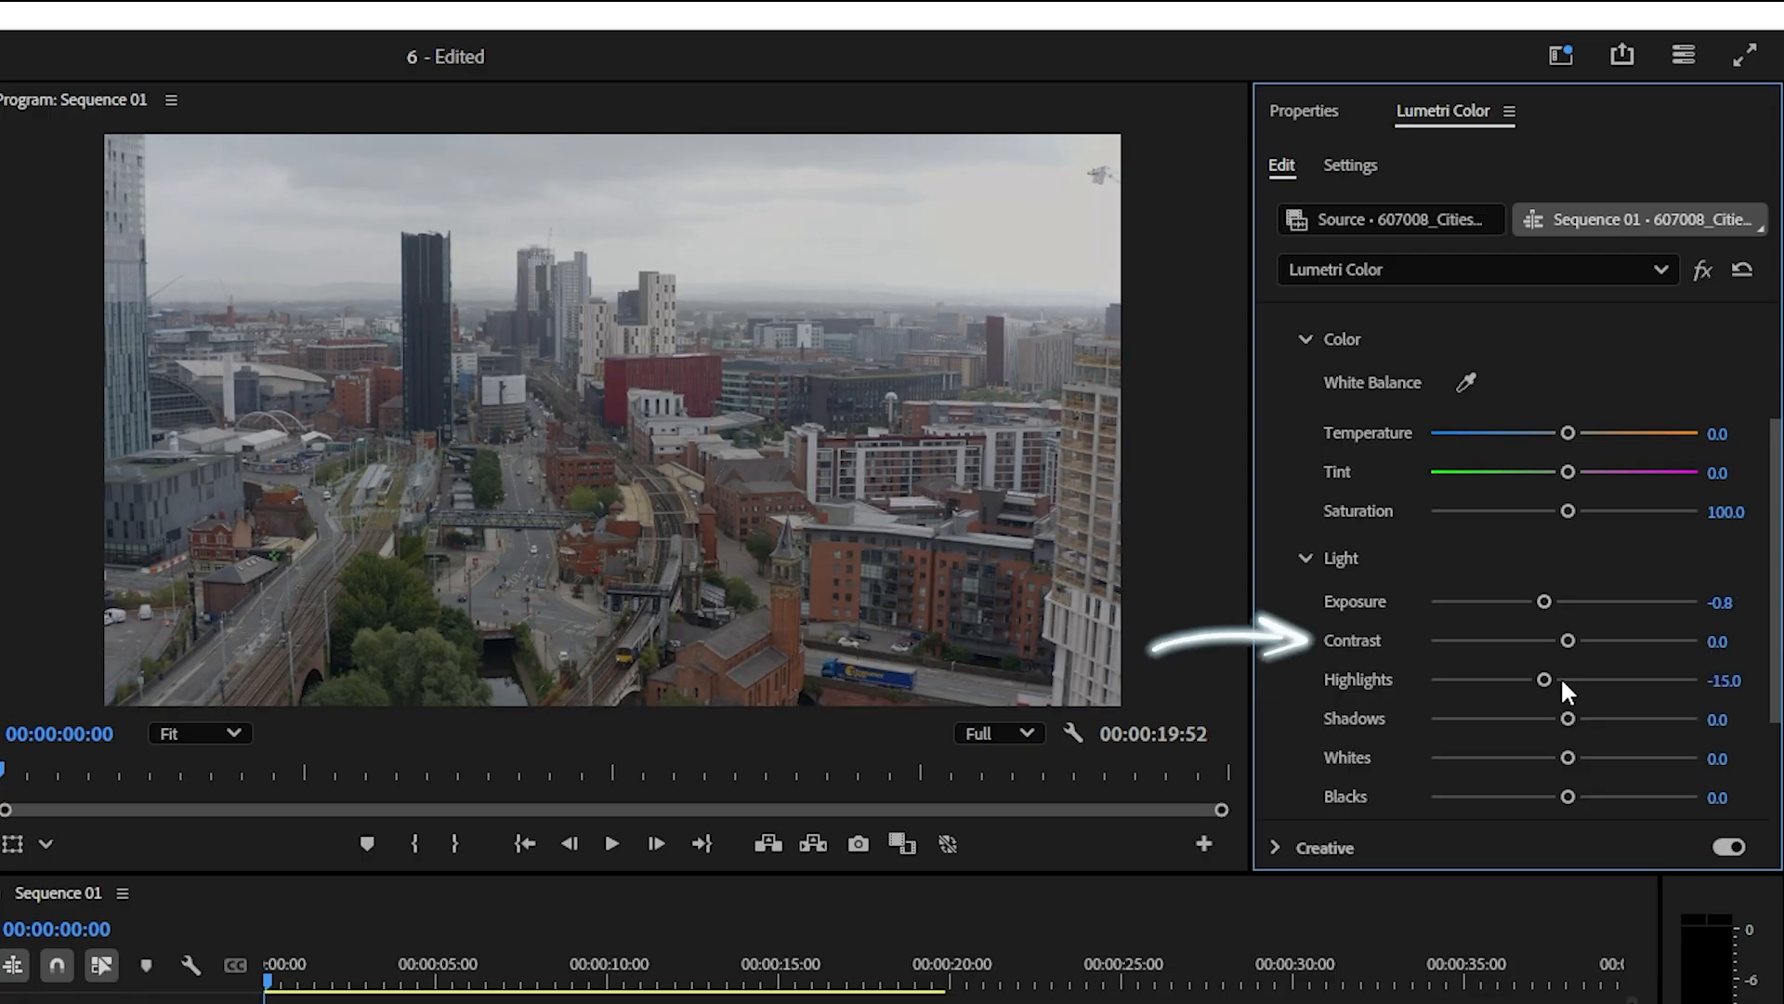
{"action": "left_click_drag", "start_coordinate": [1575, 648], "coordinate": [1599, 648]}
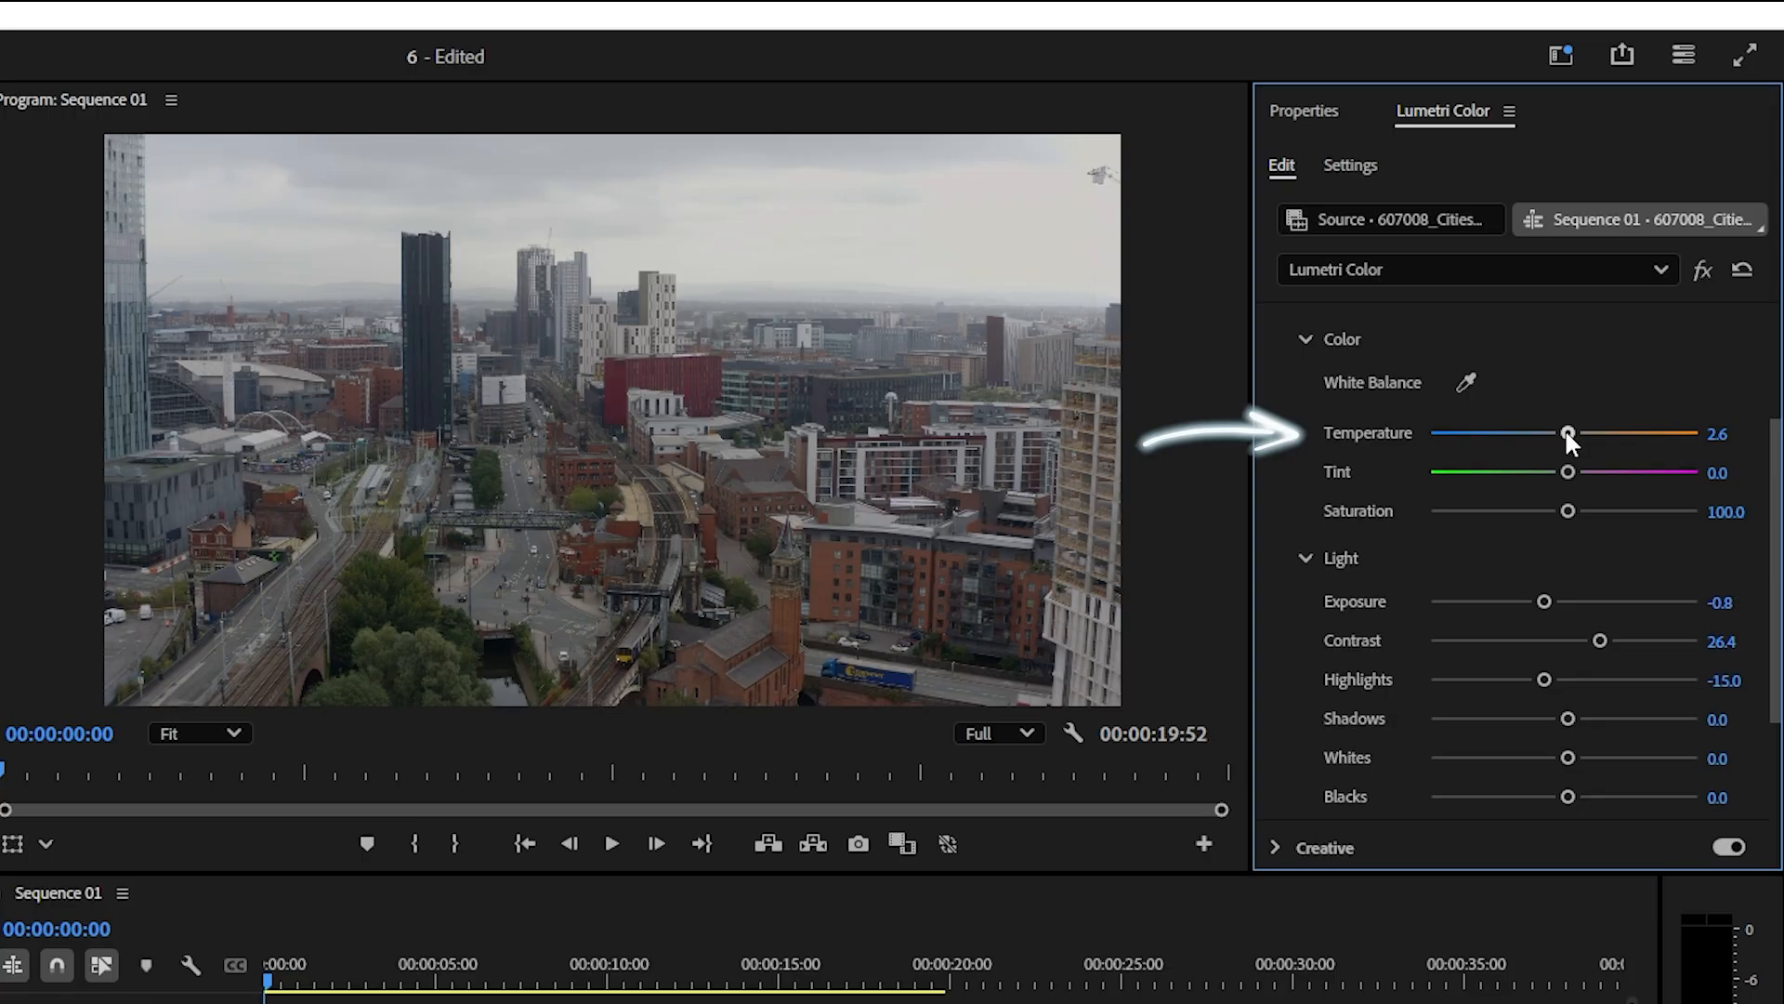
{"action": "mouse_move", "coordinate": [1567, 433]}
{"action": "left_mouse_down"}
{"action": "mouse_move", "coordinate": [1591, 434]}
{"action": "mouse_move", "coordinate": [1547, 435]}
{"action": "mouse_move", "coordinate": [1595, 435]}
{"action": "left_mouse_up"}
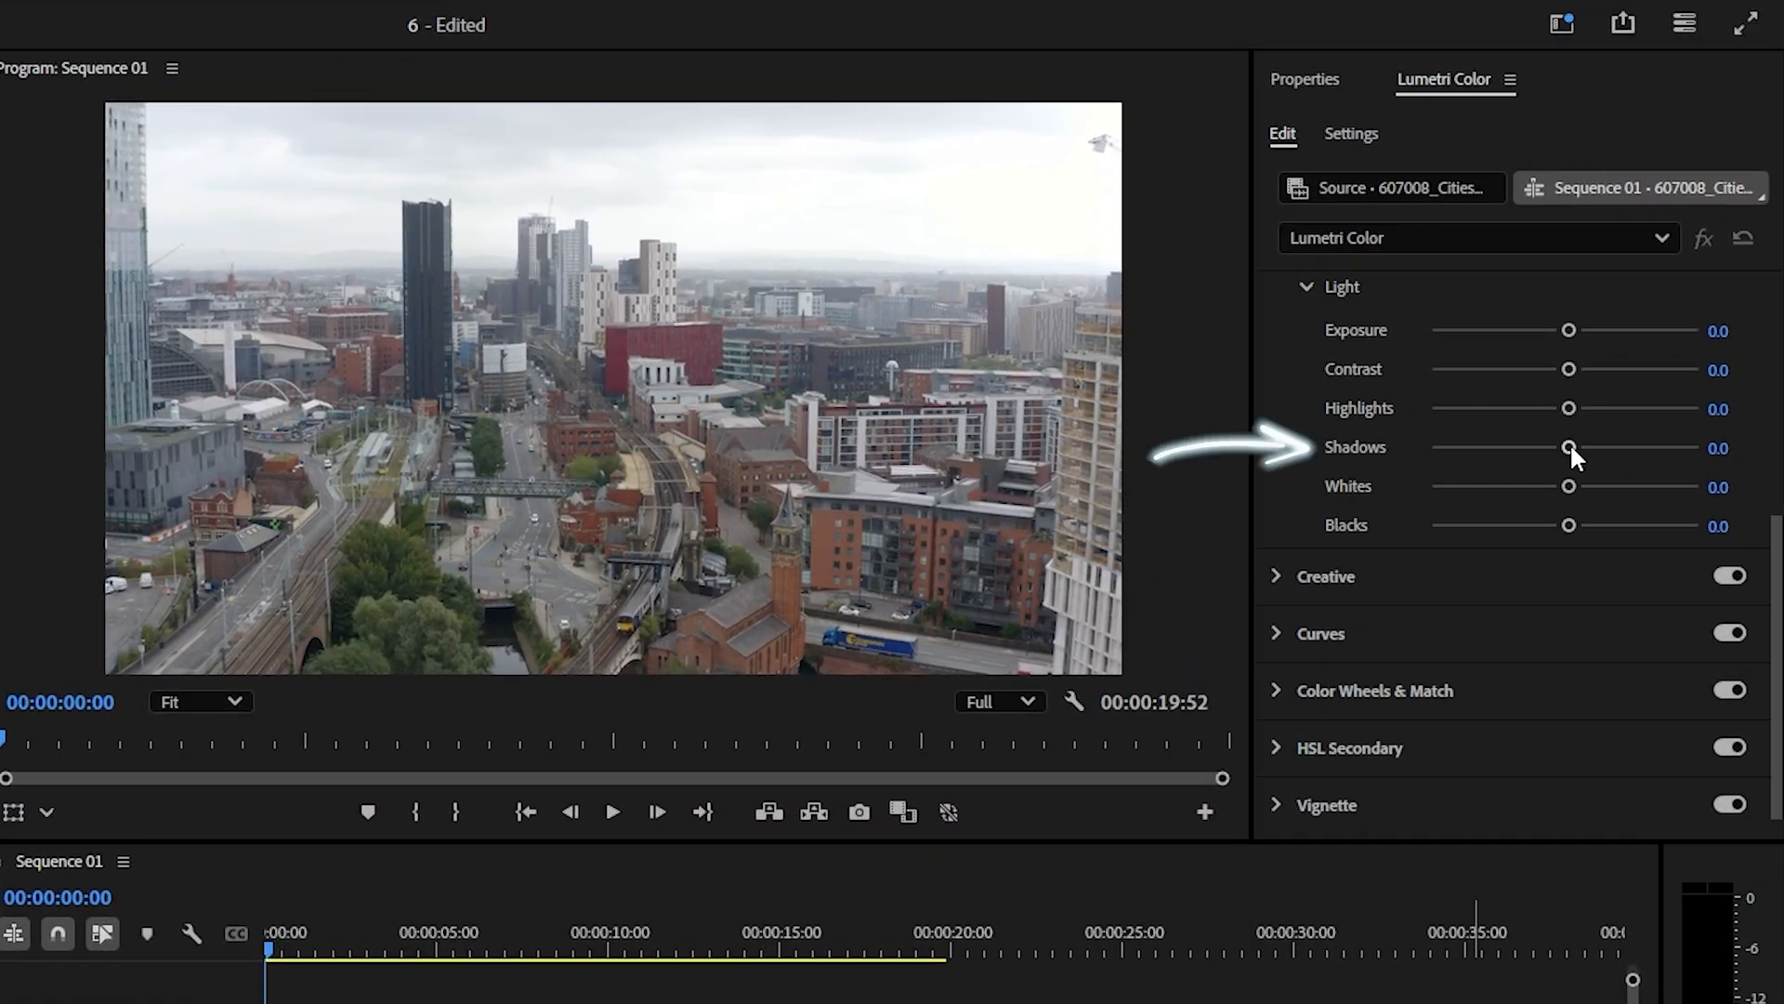
- Try raising the clip's Shadows to 47.2 and undo that change
{"action": "left_click", "coordinate": [1640, 318]}
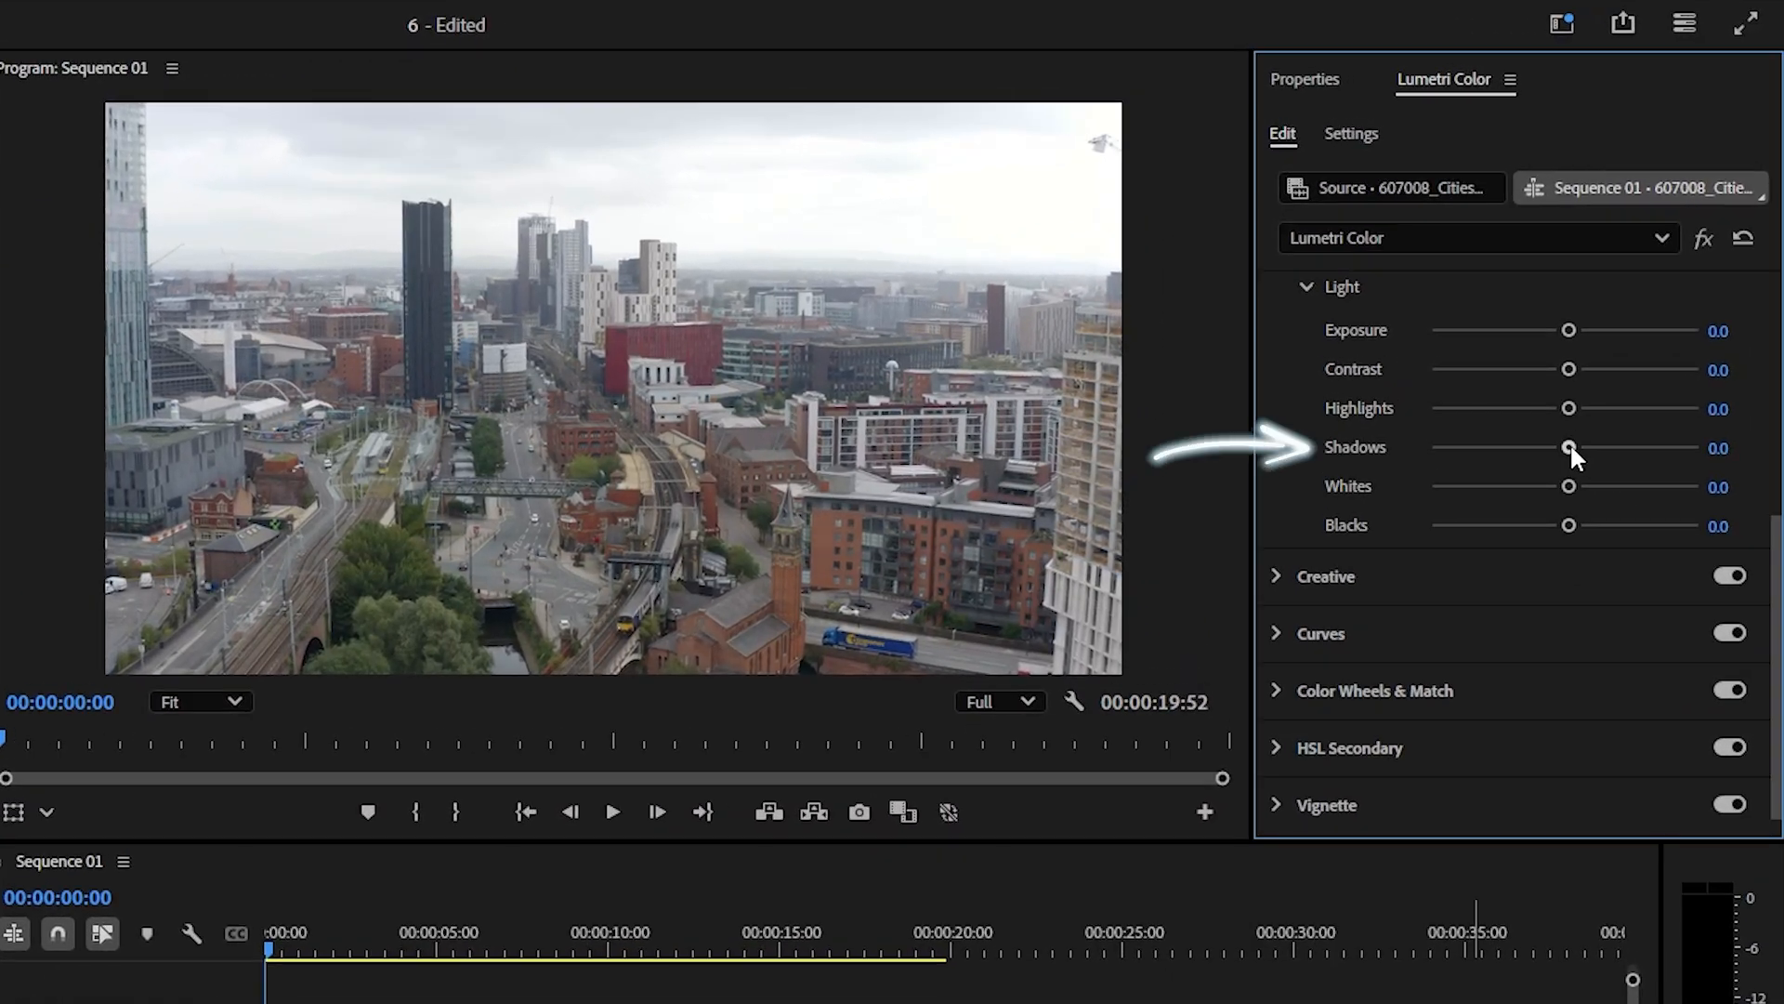
{"action": "left_click_drag", "start_coordinate": [1571, 447], "coordinate": [1628, 451]}
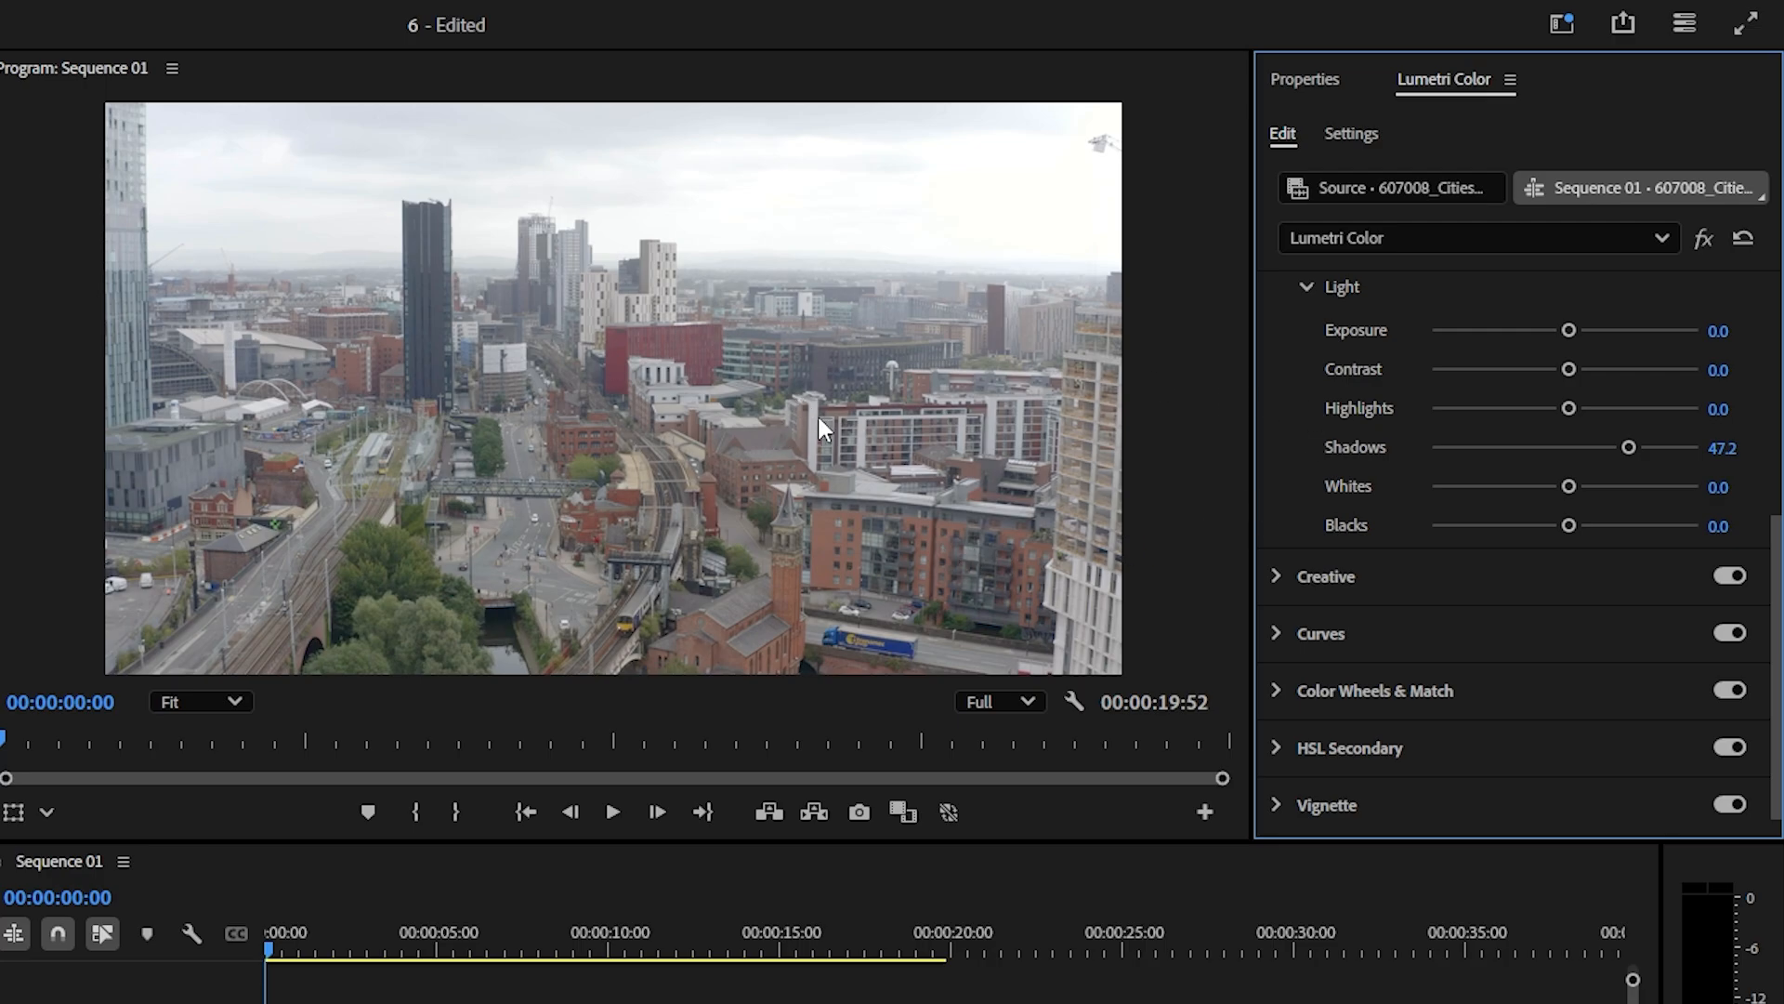
{"action": "key", "text": "ctrl+z"}
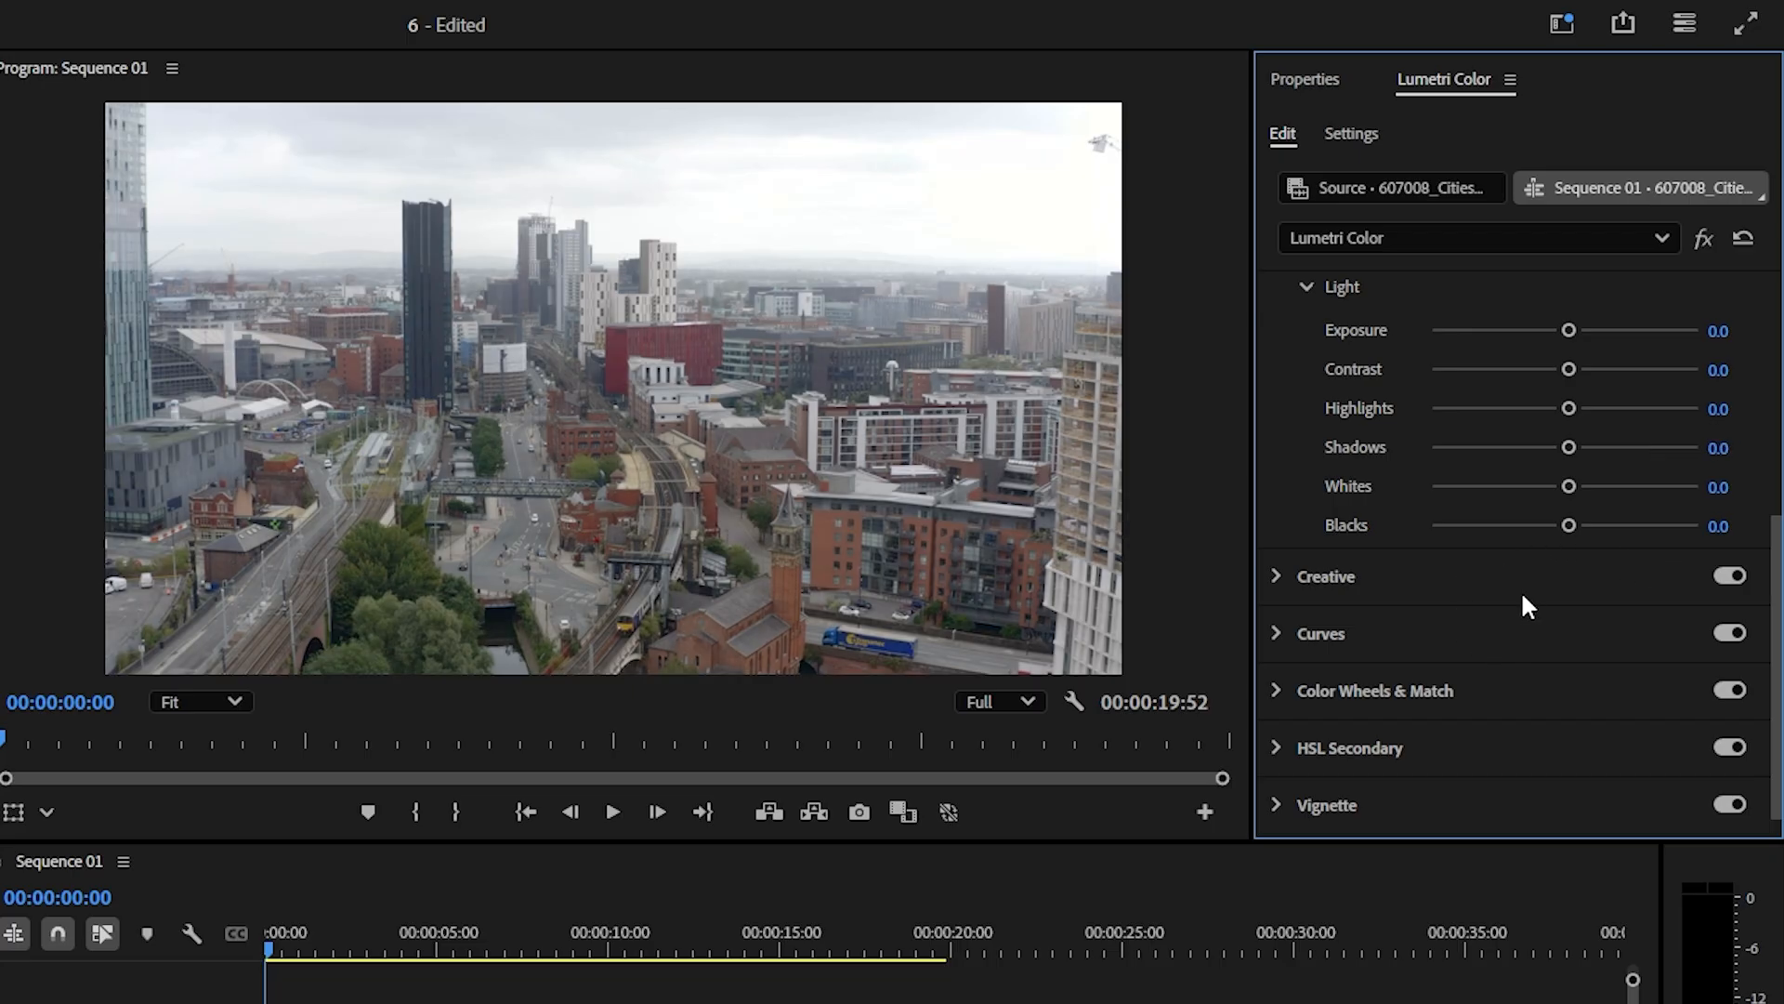
- On the Hue vs Sat curve, lower the saturation of the purple hues and anchor the yellow-green hues near the neutral level
{"action": "left_click", "coordinate": [1276, 632]}
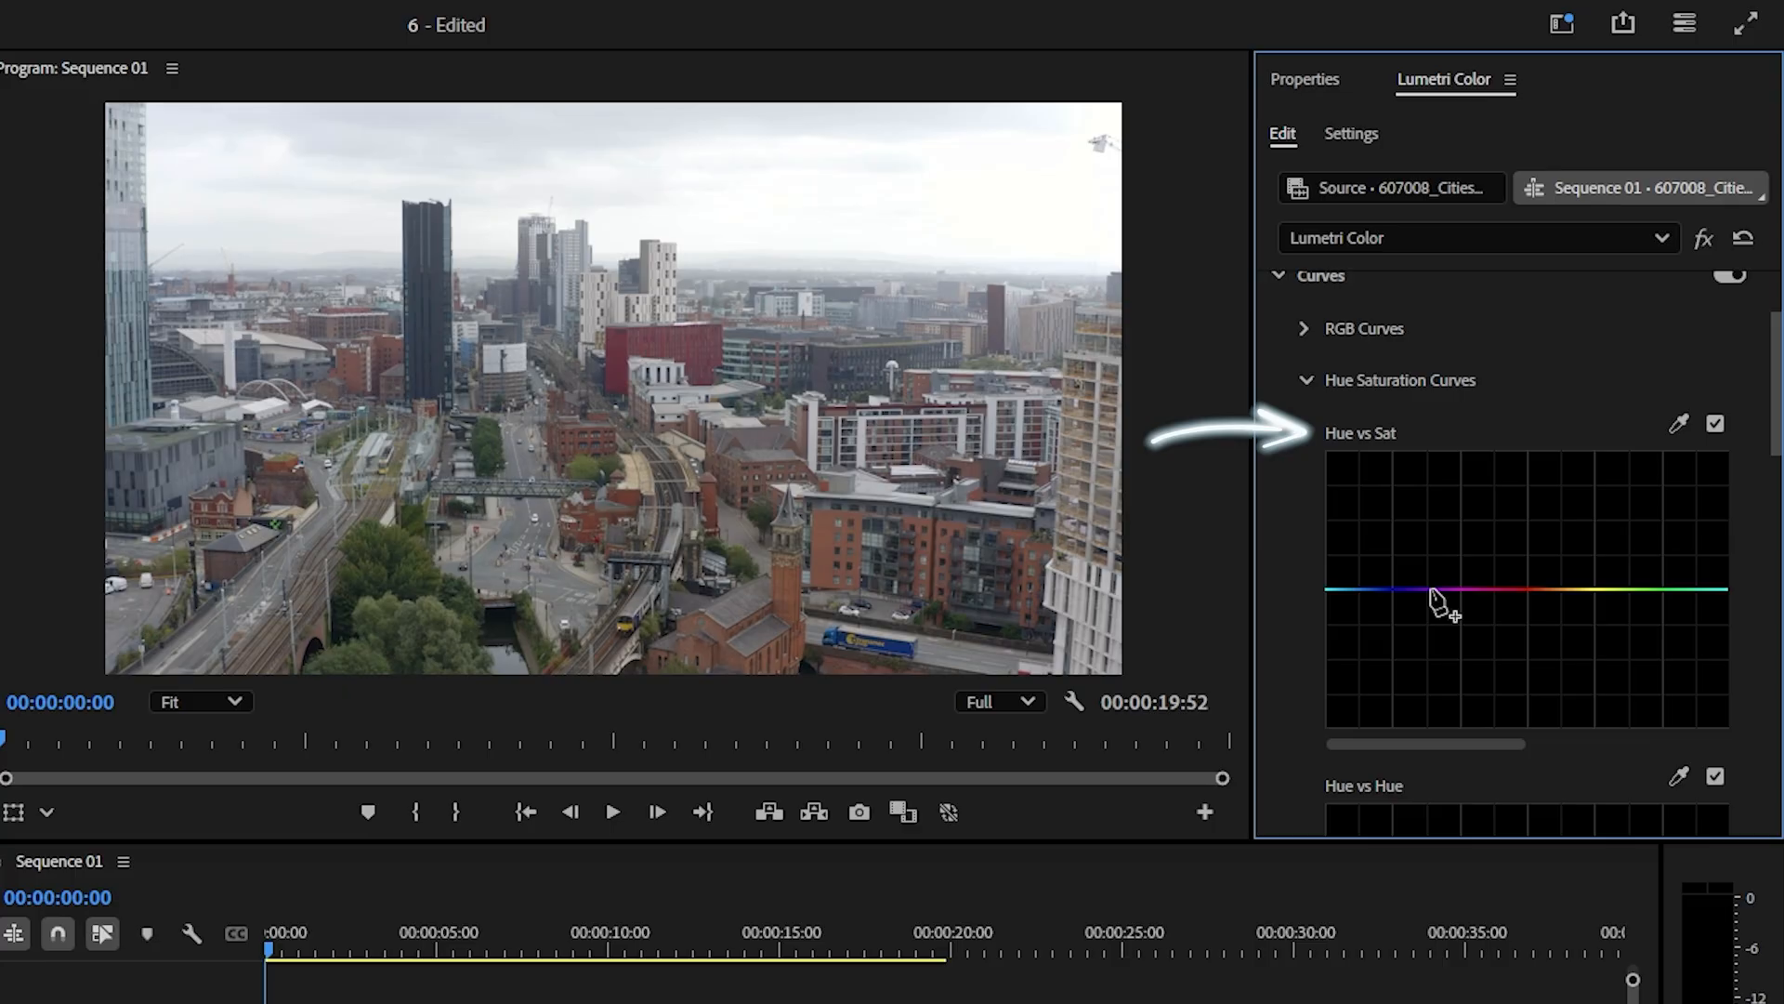
{"action": "left_click_drag", "start_coordinate": [1430, 589], "coordinate": [1431, 644]}
{"action": "left_click_drag", "start_coordinate": [1624, 644], "coordinate": [1621, 586]}
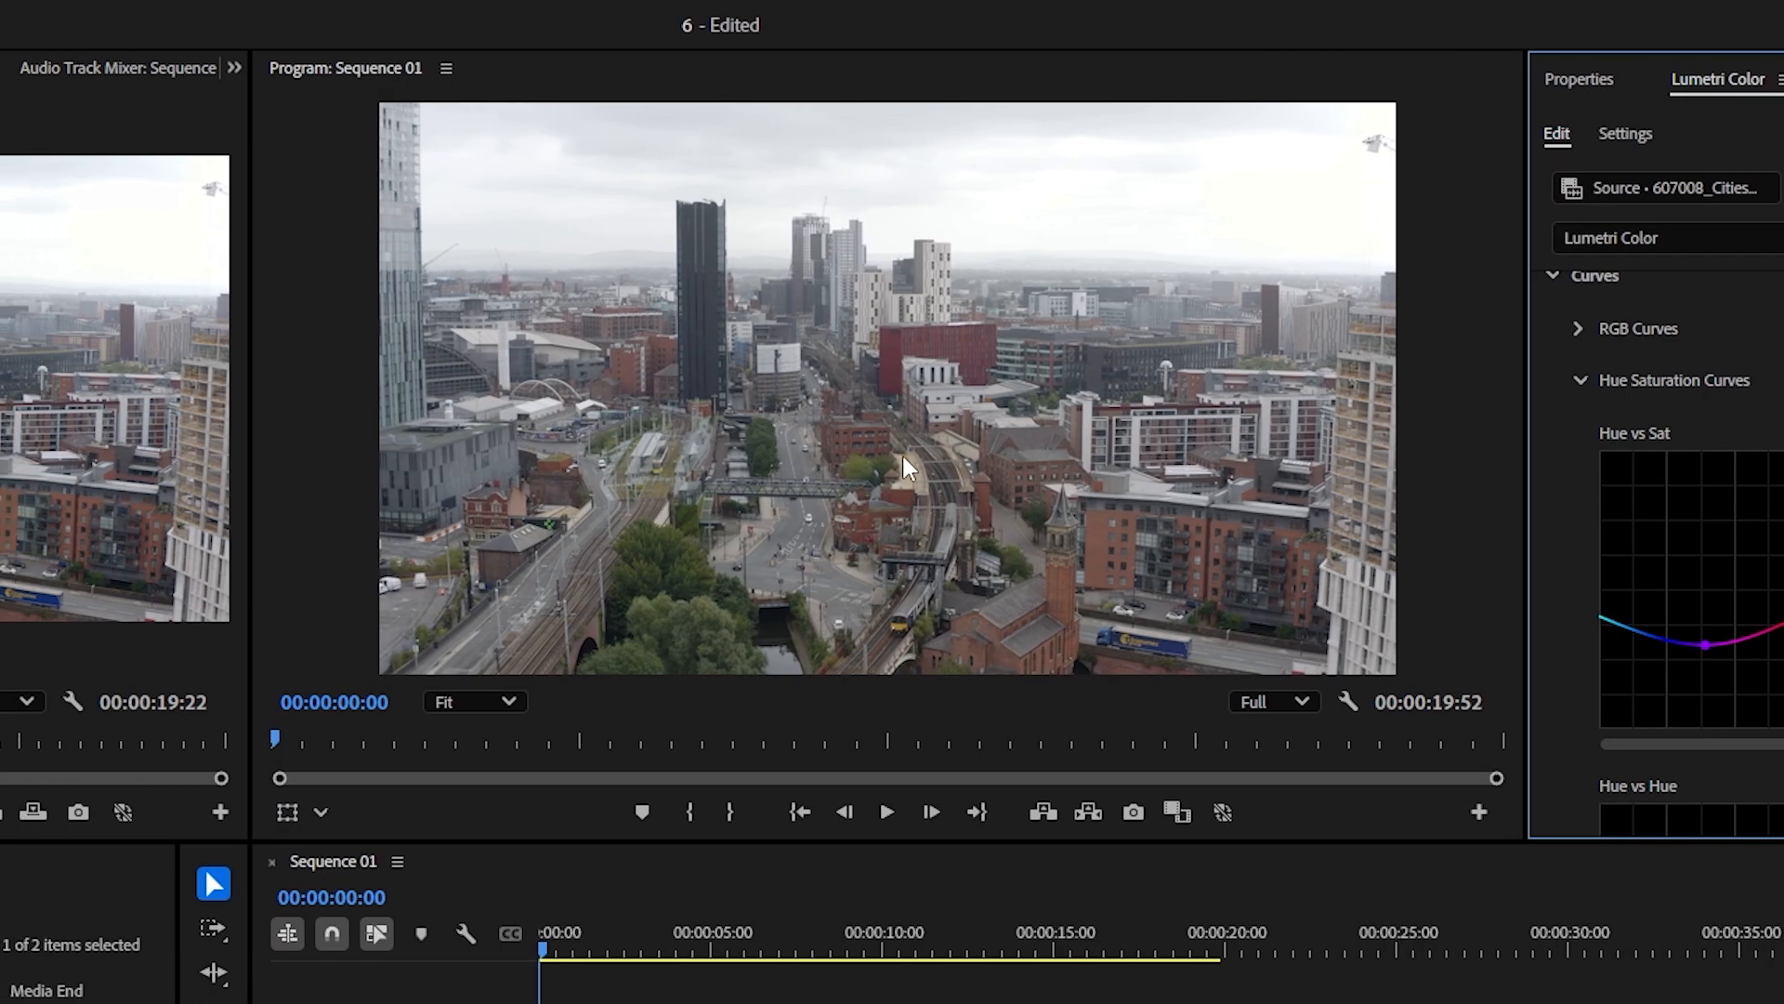
- Add an ellipse mask to the clip's Lumetri Color effect in Effect Controls
{"action": "left_click", "coordinate": [628, 454]}
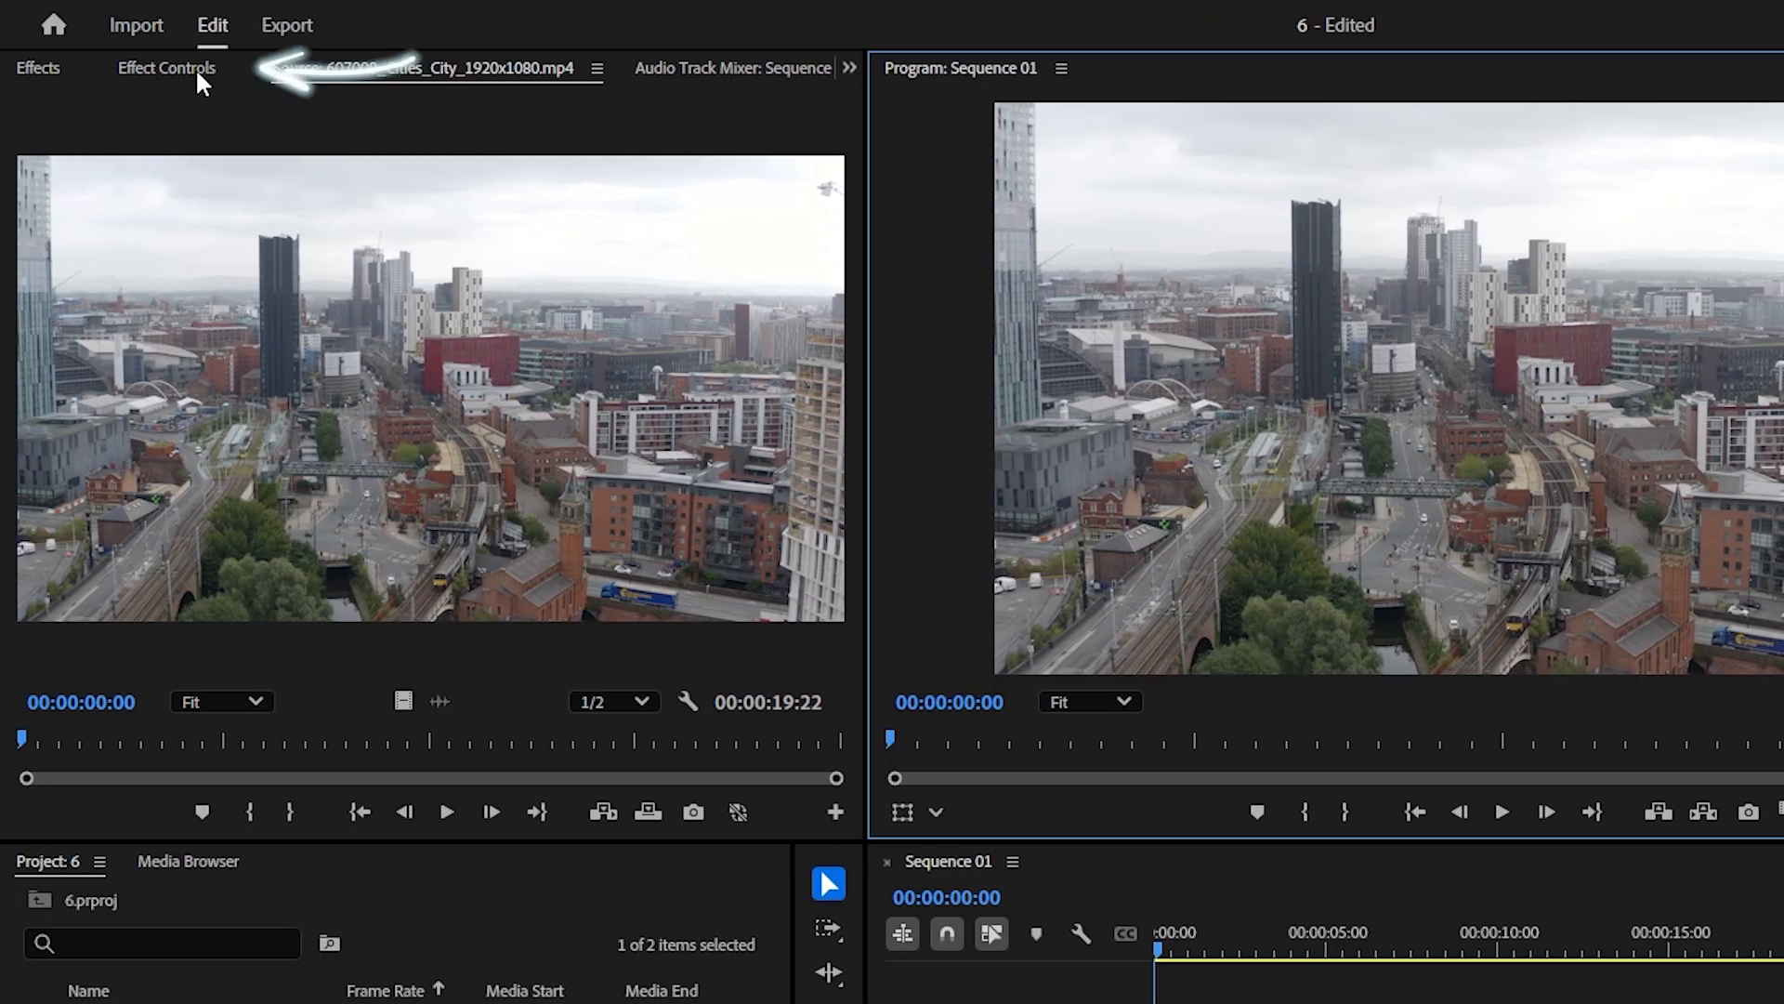
{"action": "left_click", "coordinate": [171, 67]}
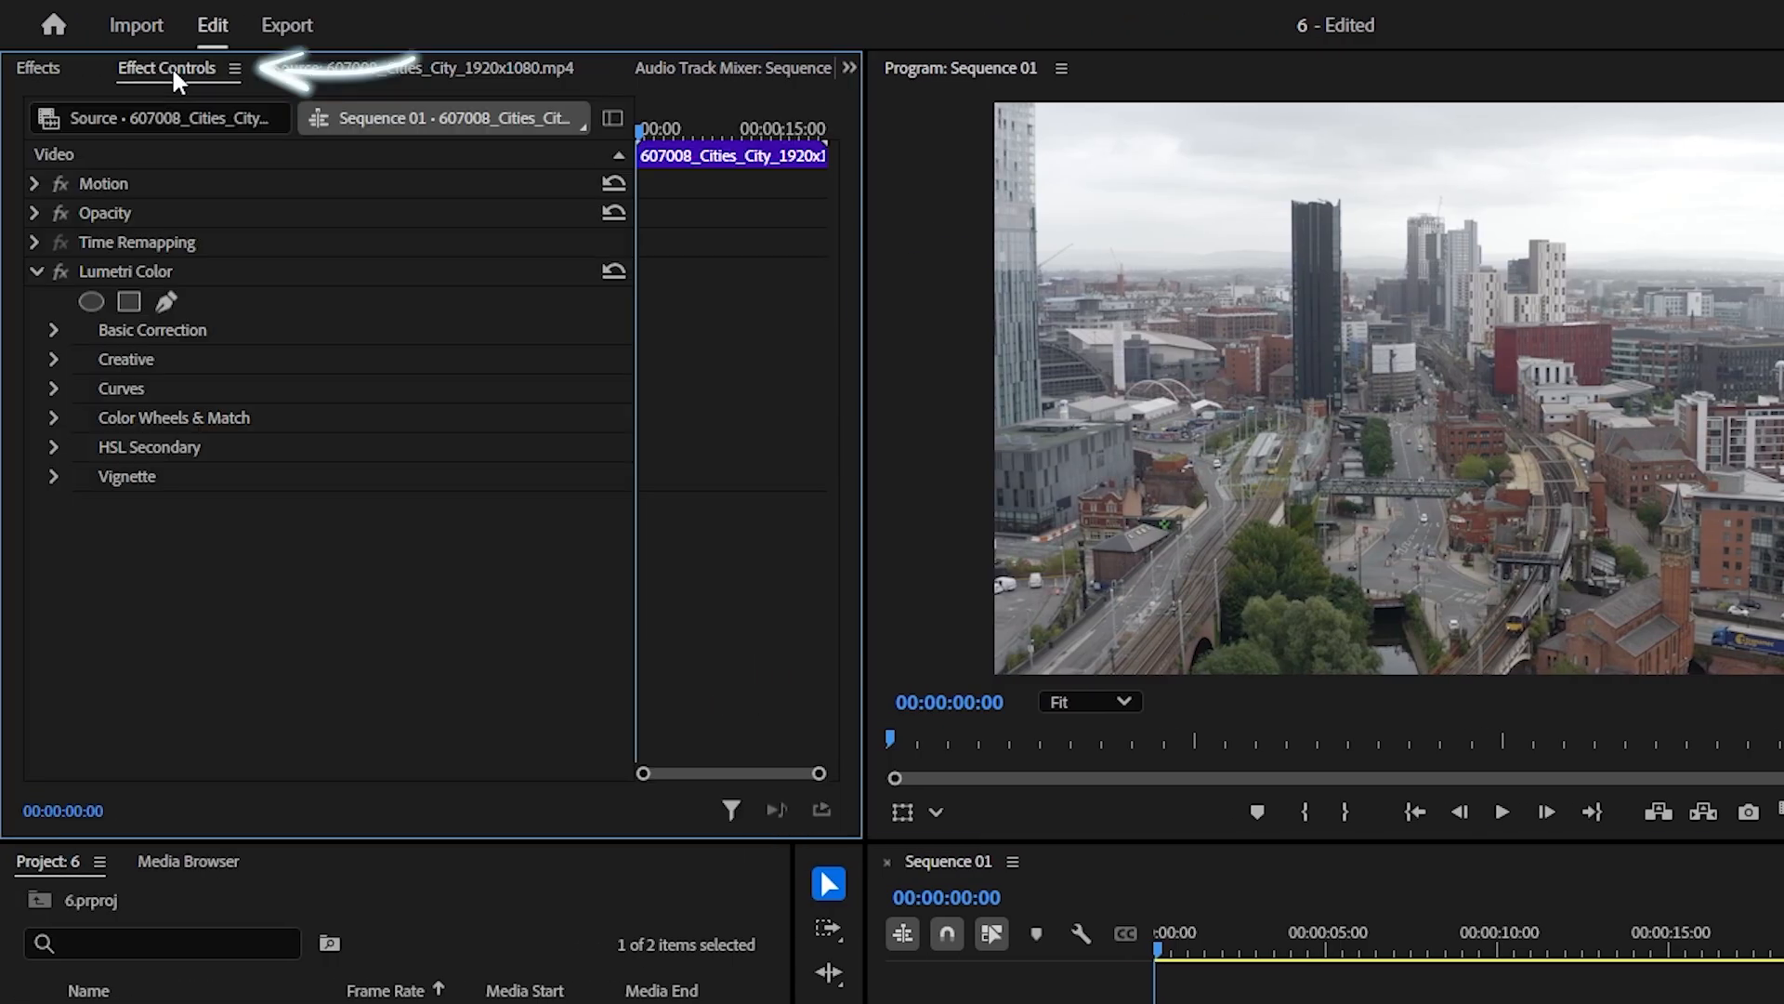
{"action": "left_click", "coordinate": [92, 301]}
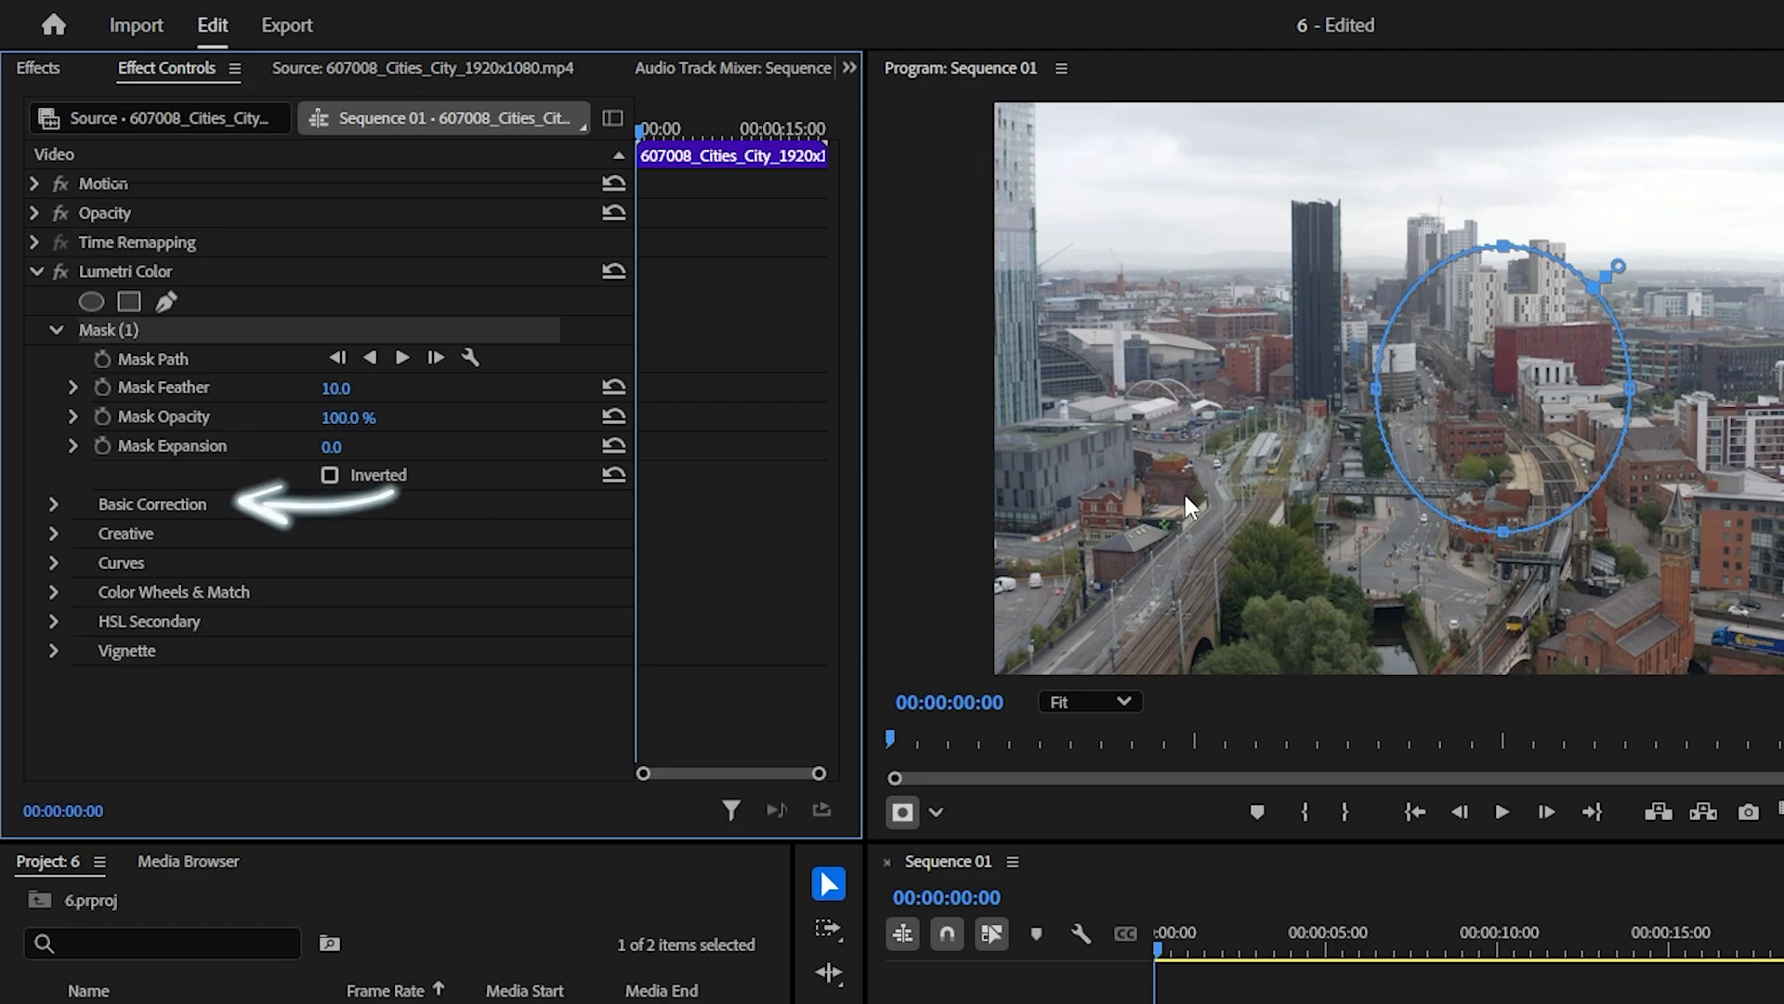
- Set the masked area's Exposure to 1.7 and increase the Mask Feather to soften the ellipse's edge
{"action": "left_click", "coordinate": [54, 503]}
{"action": "scroll", "coordinate": [54, 502], "scroll_direction": "down", "scroll_amount": 5}
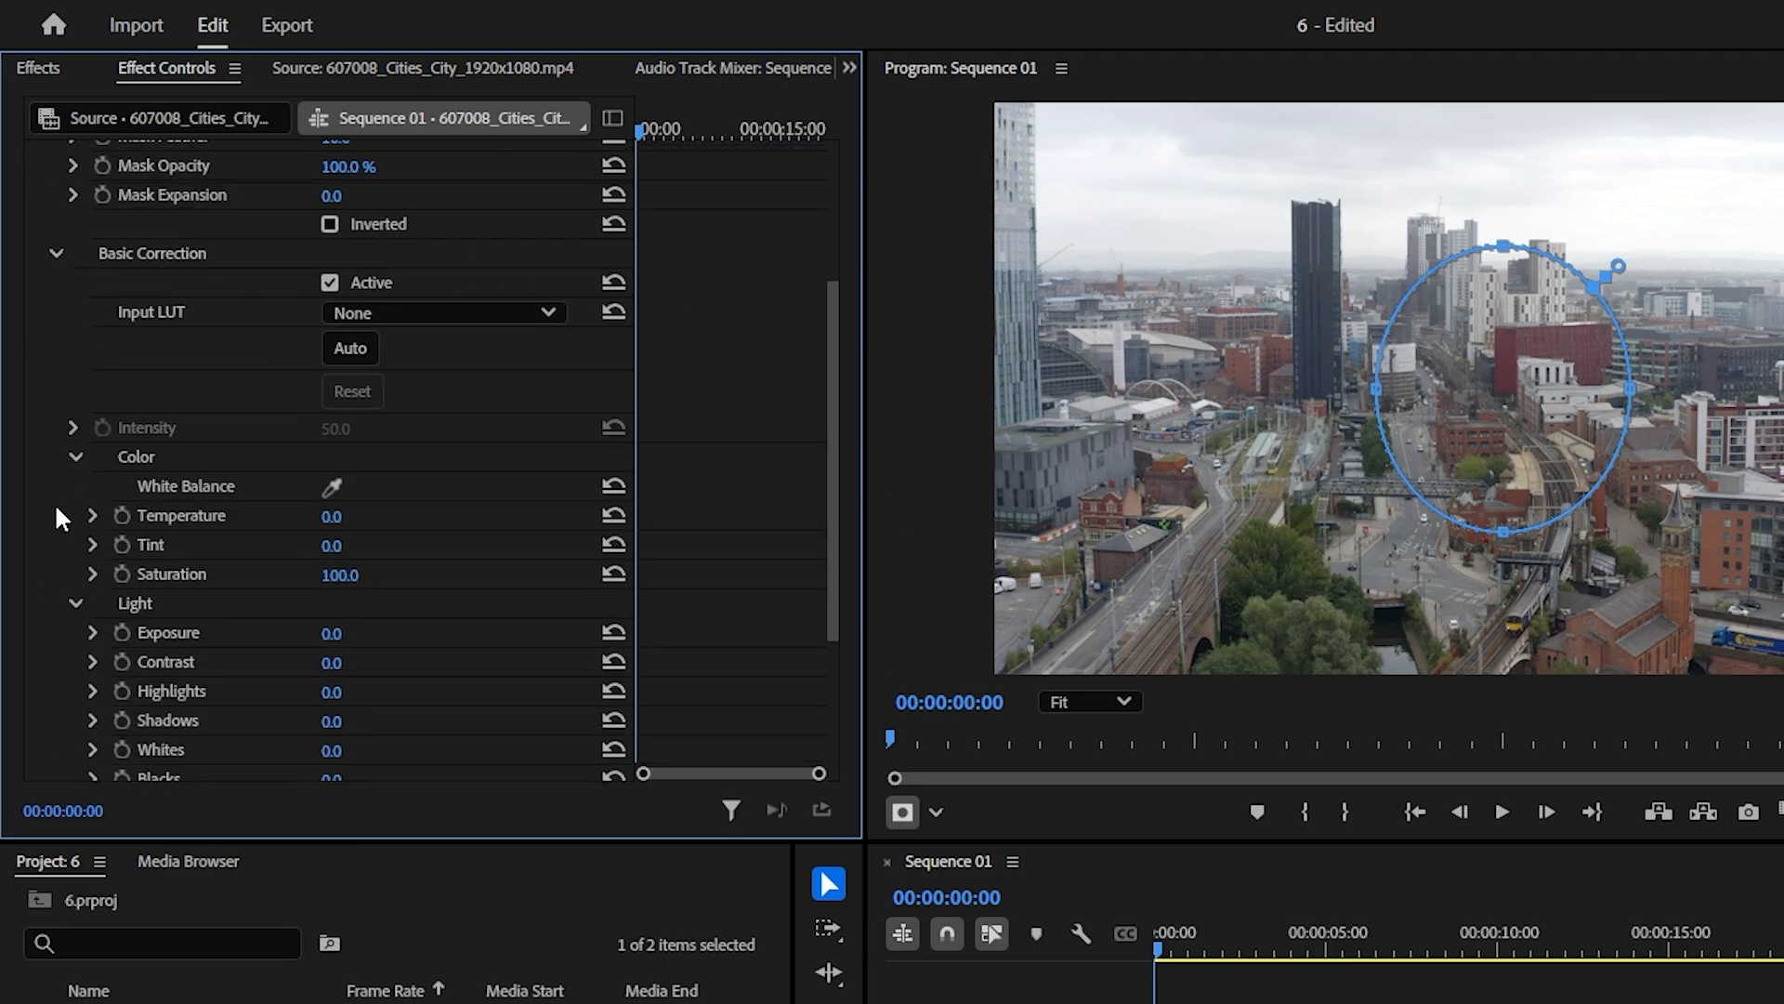
{"action": "left_click_drag", "start_coordinate": [331, 522], "coordinate": [347, 521]}
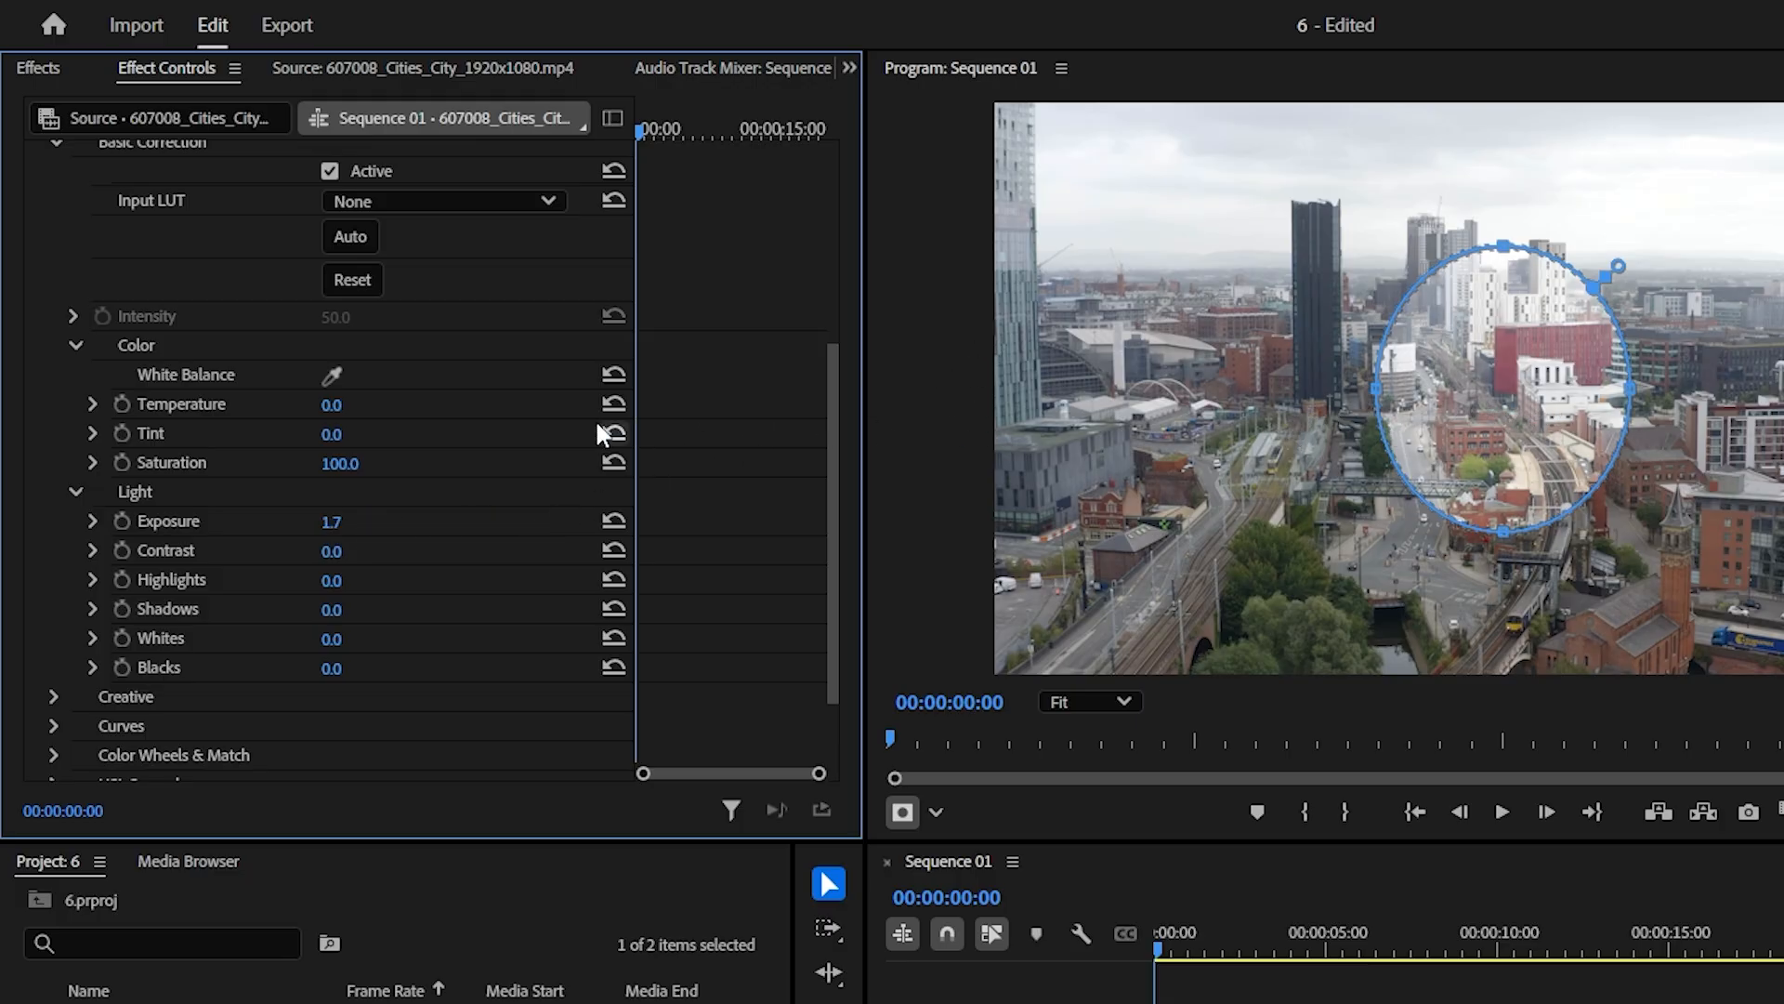
{"action": "scroll", "coordinate": [451, 445], "scroll_direction": "up", "scroll_amount": 5}
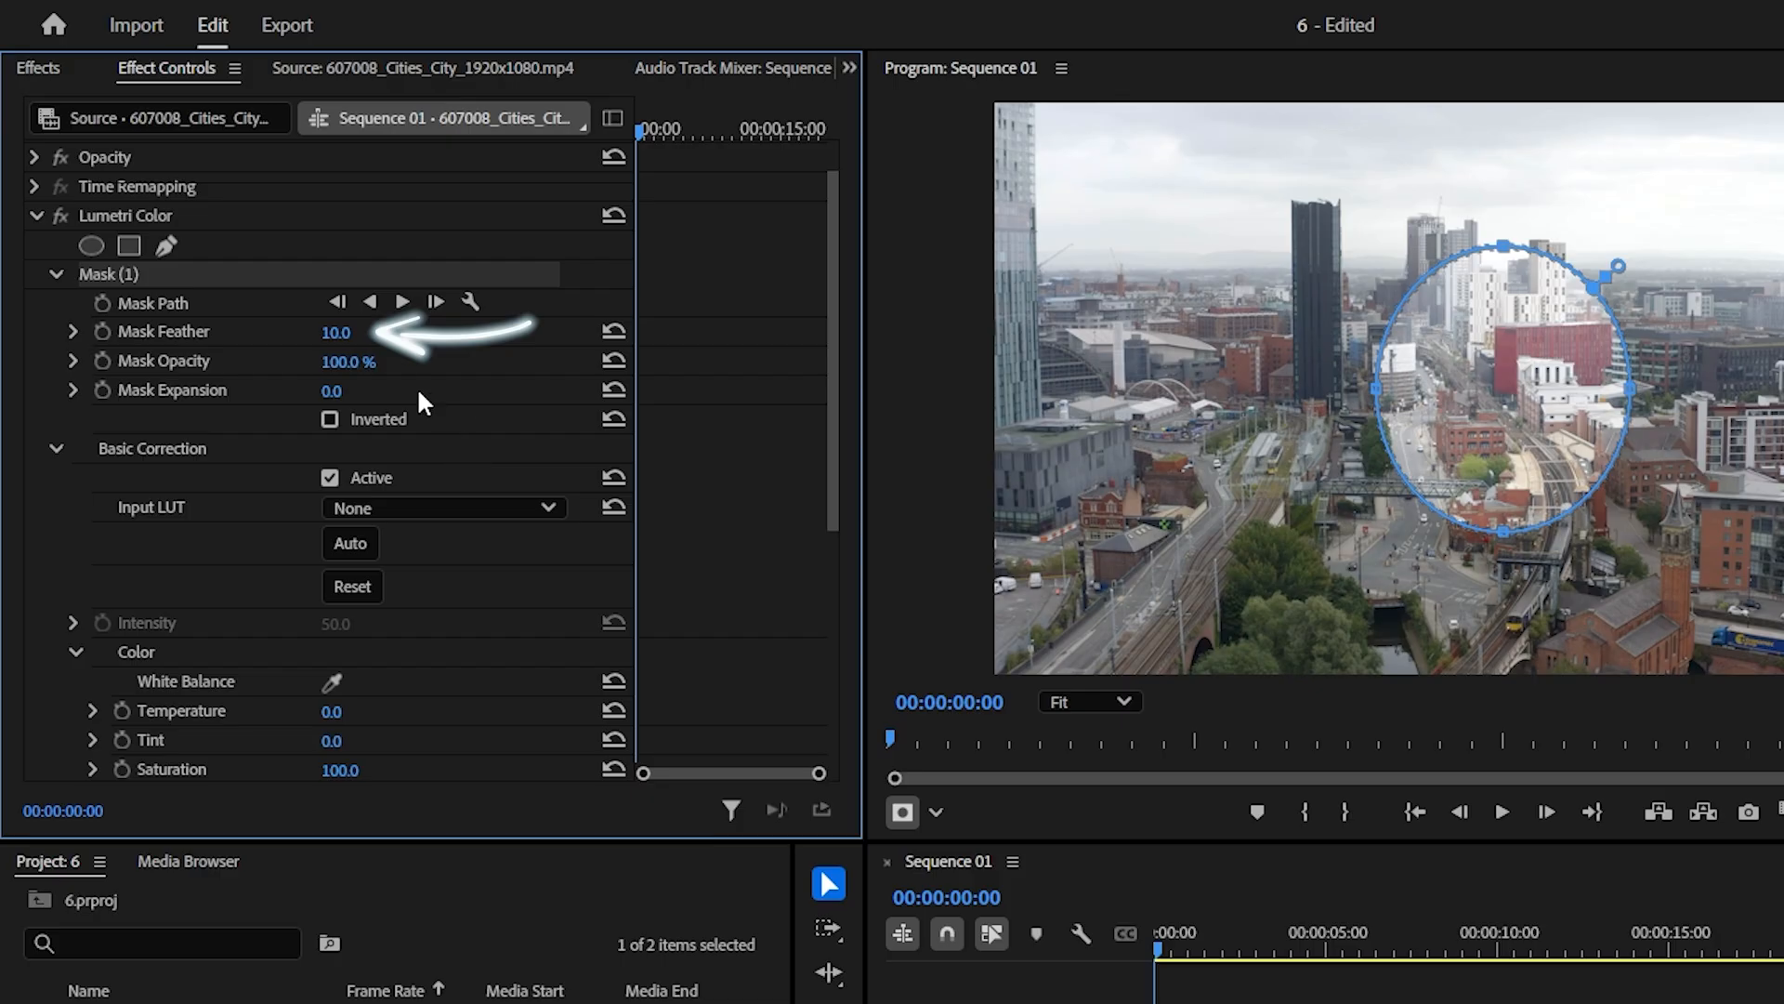
{"action": "left_click_drag", "start_coordinate": [340, 335], "coordinate": [426, 335]}
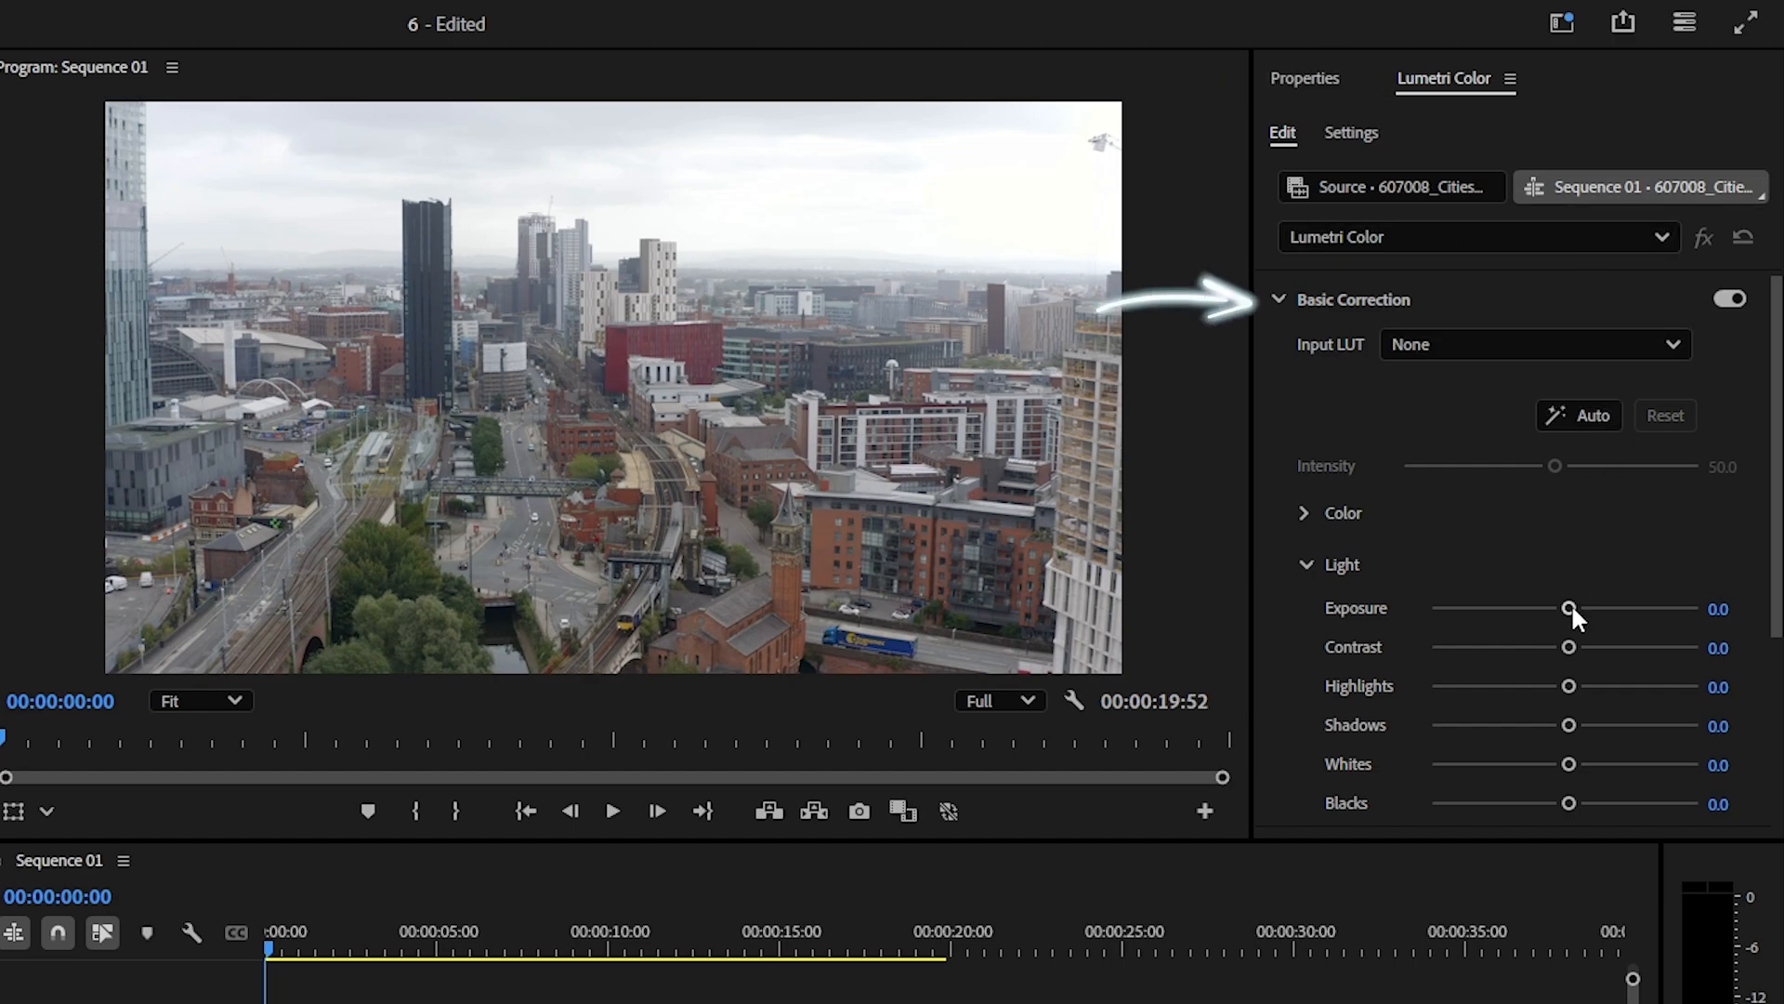
- In Basic Correction, set Exposure to -0.6, Whites to 7.8 and Contrast to 21.2
{"action": "left_click_drag", "start_coordinate": [1573, 609], "coordinate": [1548, 612]}
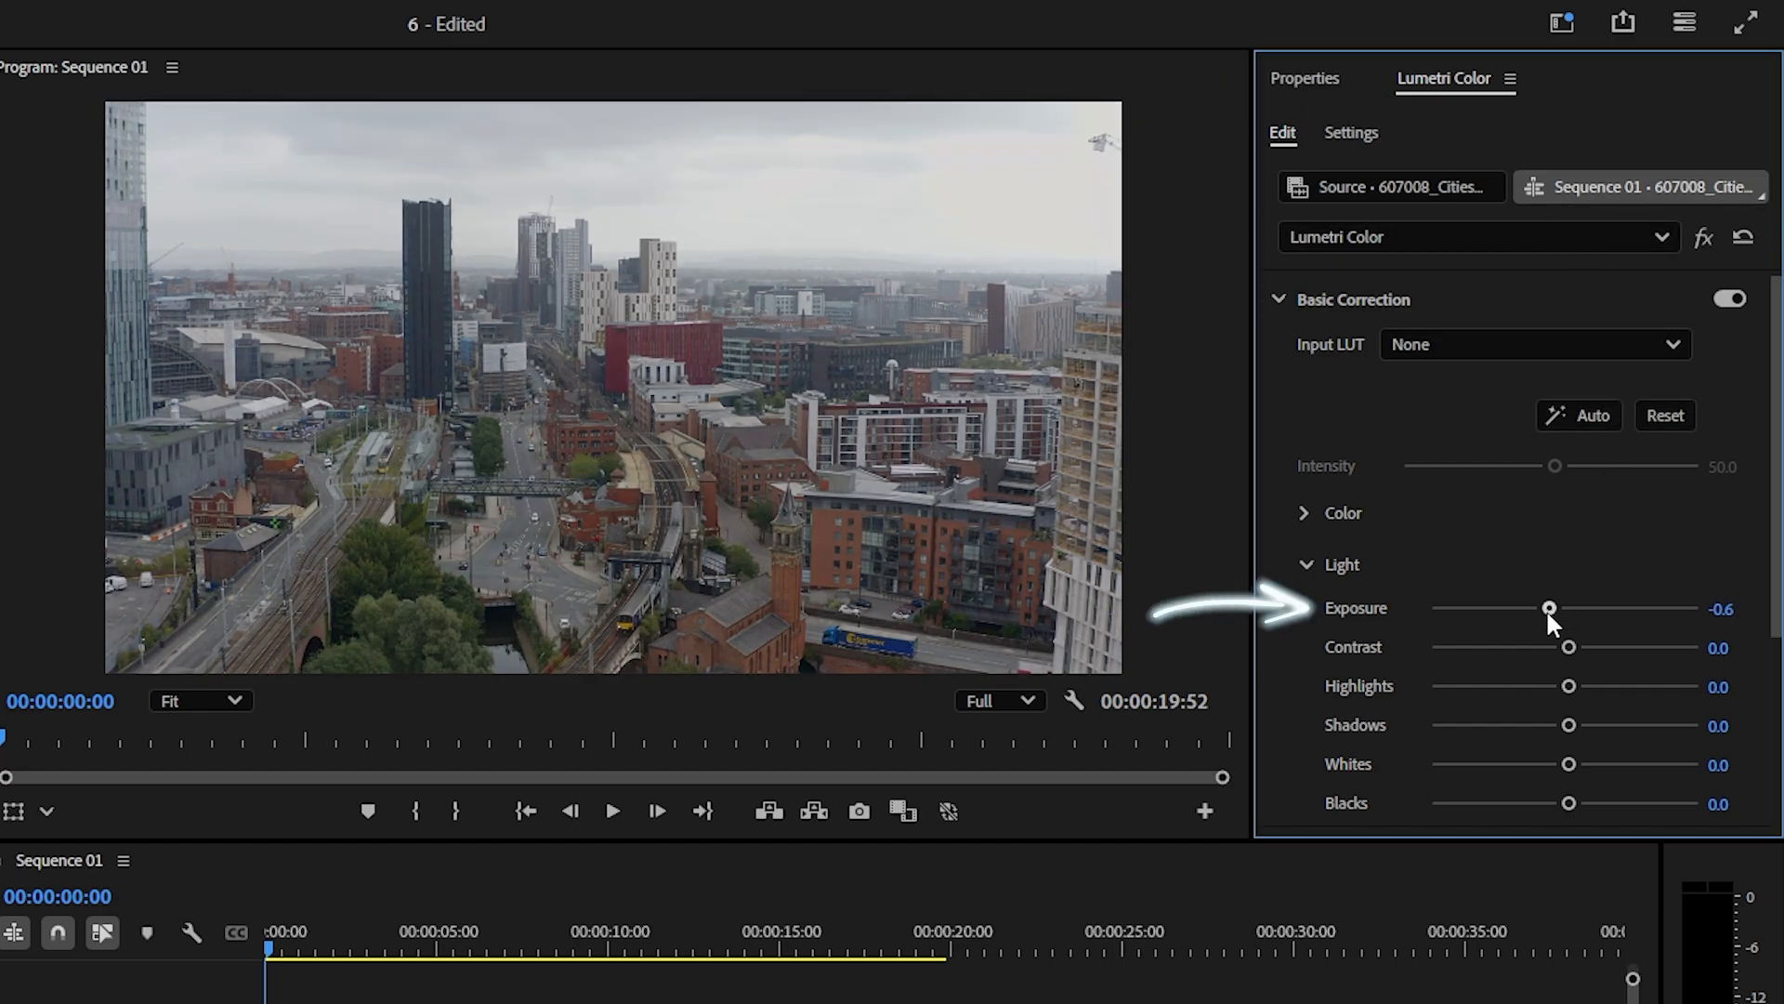
{"action": "left_click_drag", "start_coordinate": [1570, 764], "coordinate": [1575, 764]}
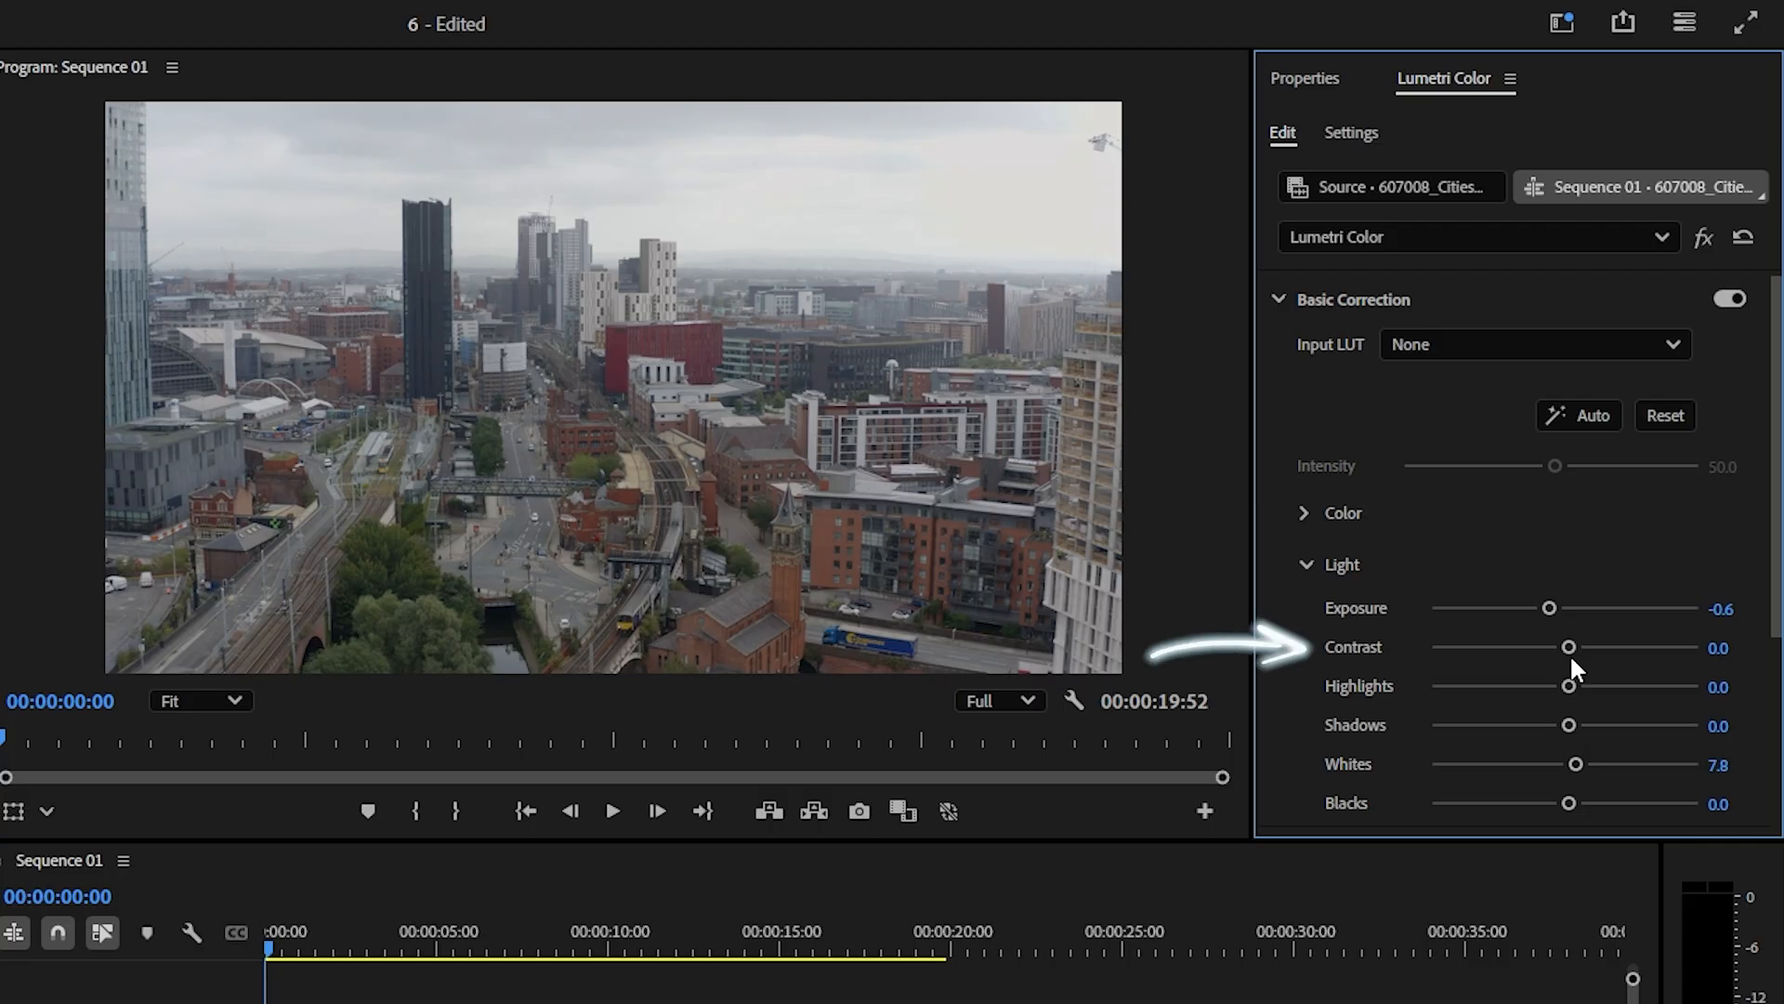
{"action": "left_click_drag", "start_coordinate": [1570, 654], "coordinate": [1591, 655]}
- Apply the CineSpace2383sRGB6bit creative look to the clip and reduce its Intensity to 35.7
{"action": "scroll", "coordinate": [1778, 706], "scroll_direction": "down", "scroll_amount": 2}
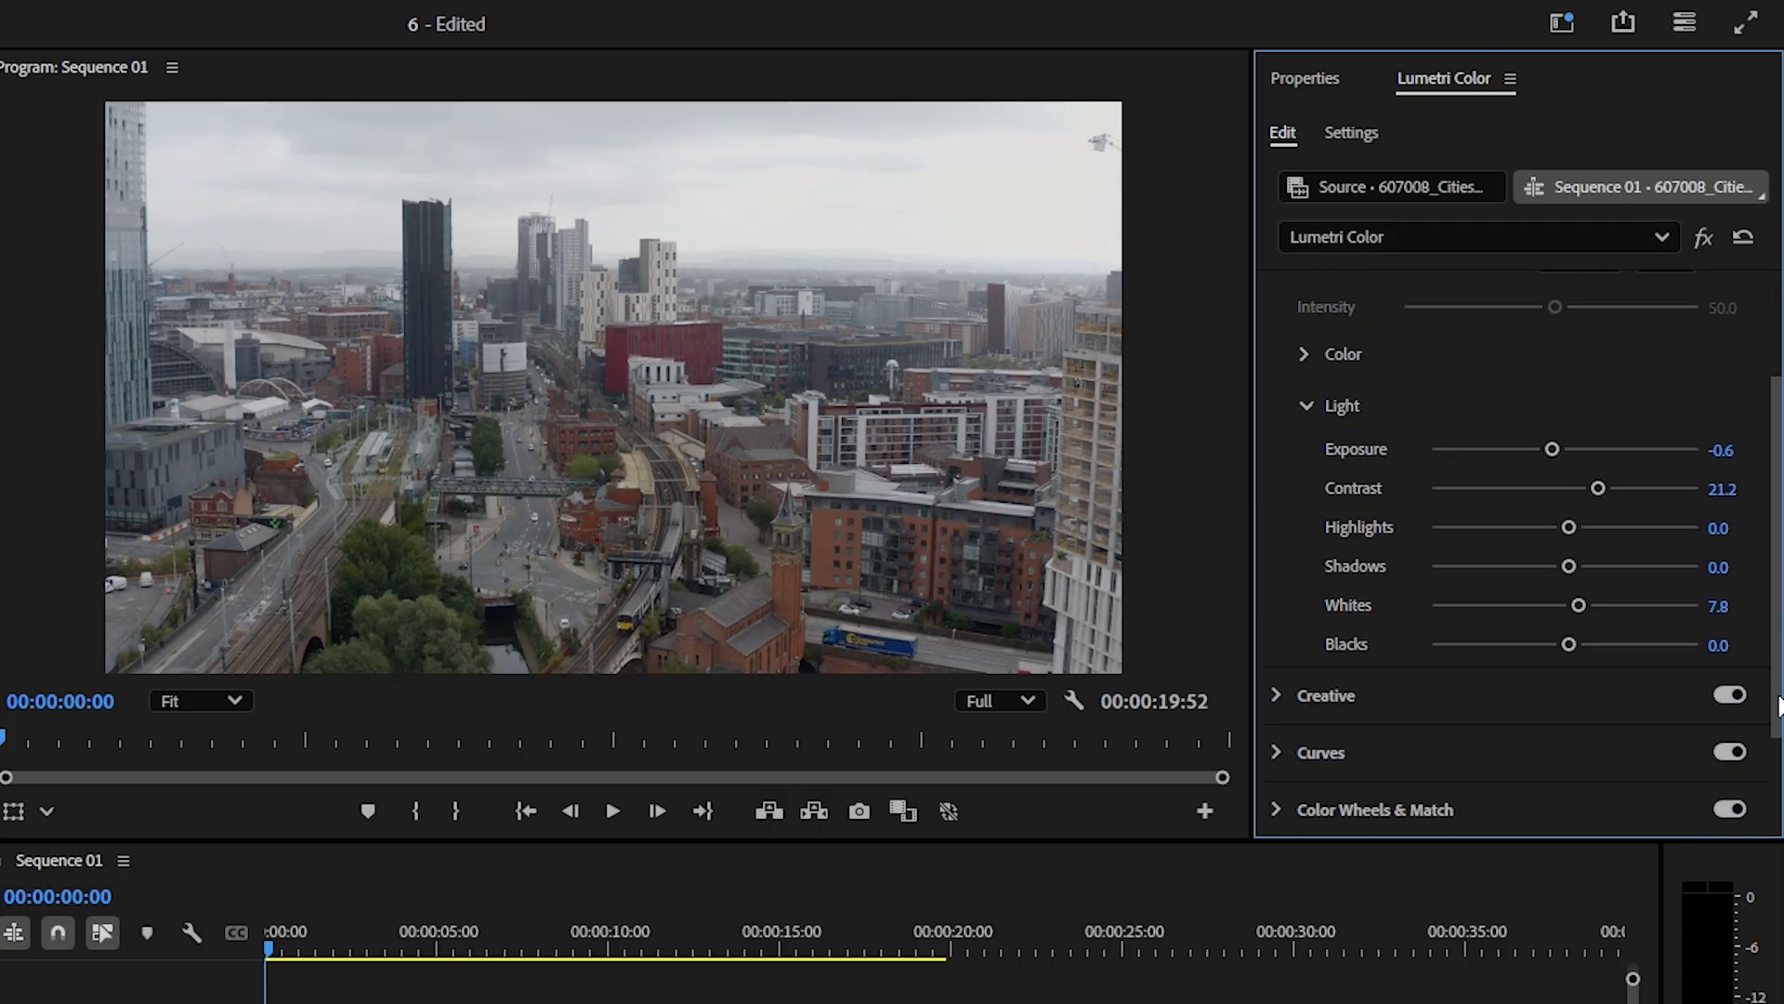
{"action": "scroll", "coordinate": [1778, 706], "scroll_direction": "down", "scroll_amount": 2}
{"action": "left_click", "coordinate": [1326, 518]}
{"action": "scroll", "coordinate": [1406, 507], "scroll_direction": "down", "scroll_amount": 3}
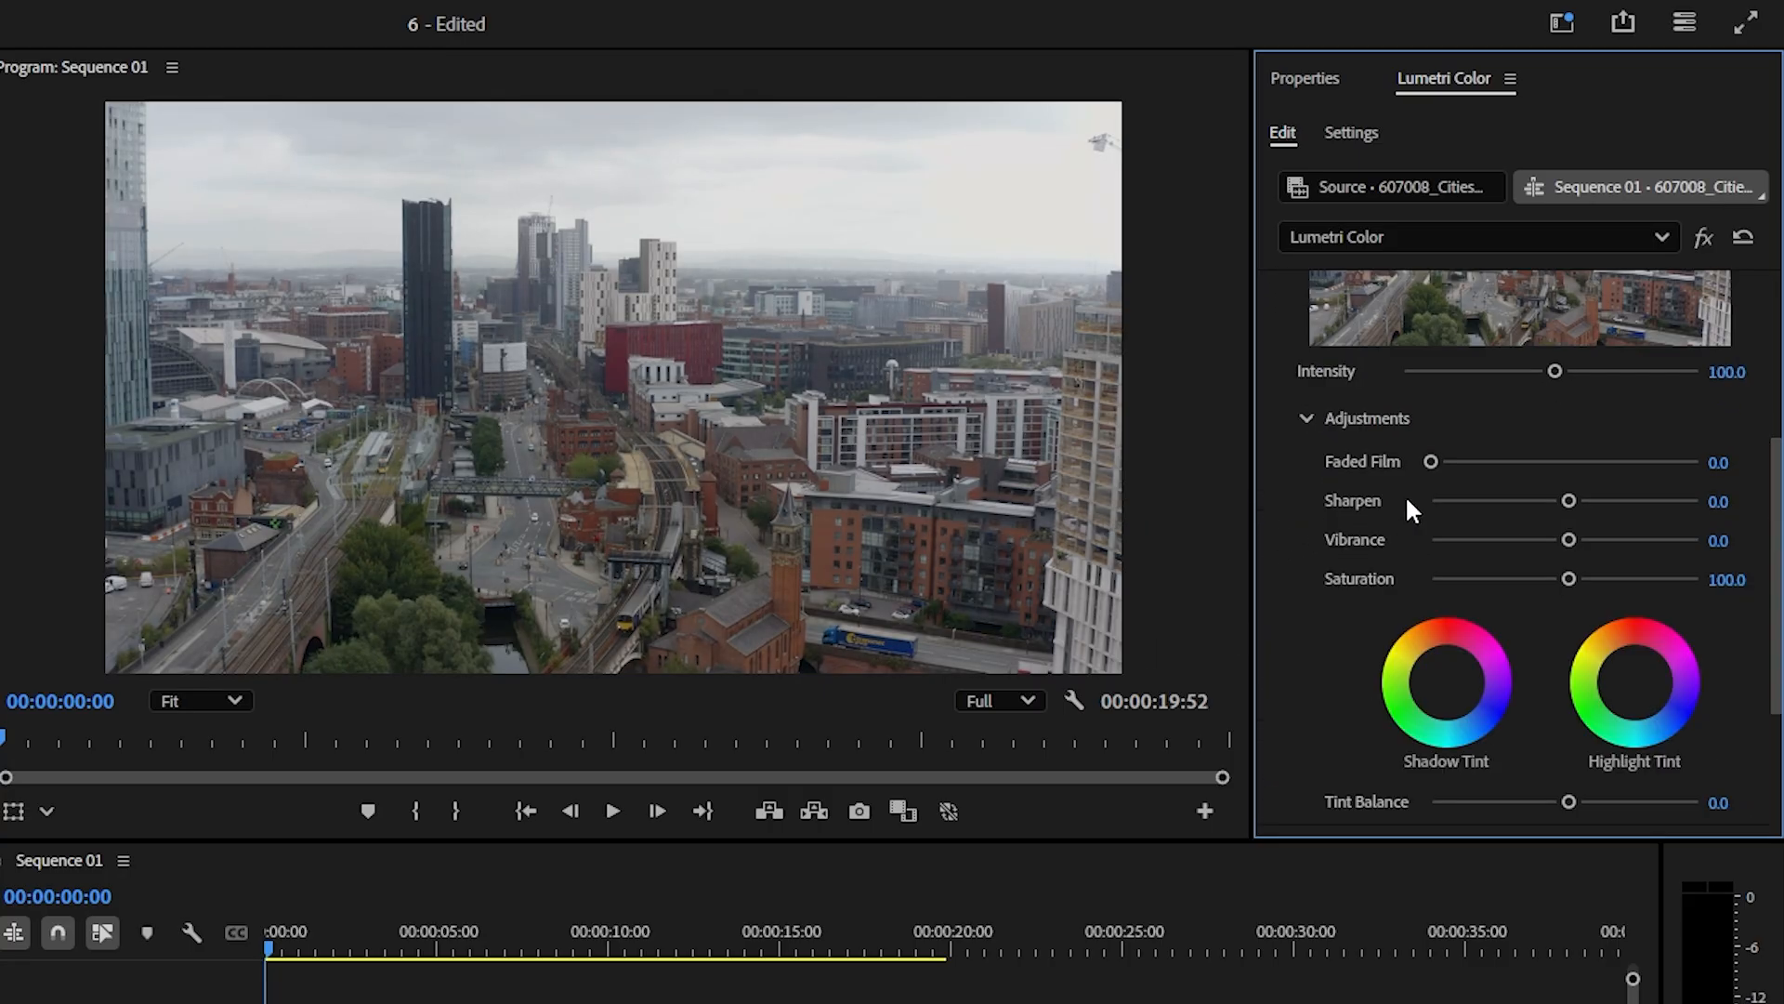
{"action": "scroll", "coordinate": [1689, 335], "scroll_direction": "up", "scroll_amount": 2}
{"action": "left_click", "coordinate": [1714, 338]}
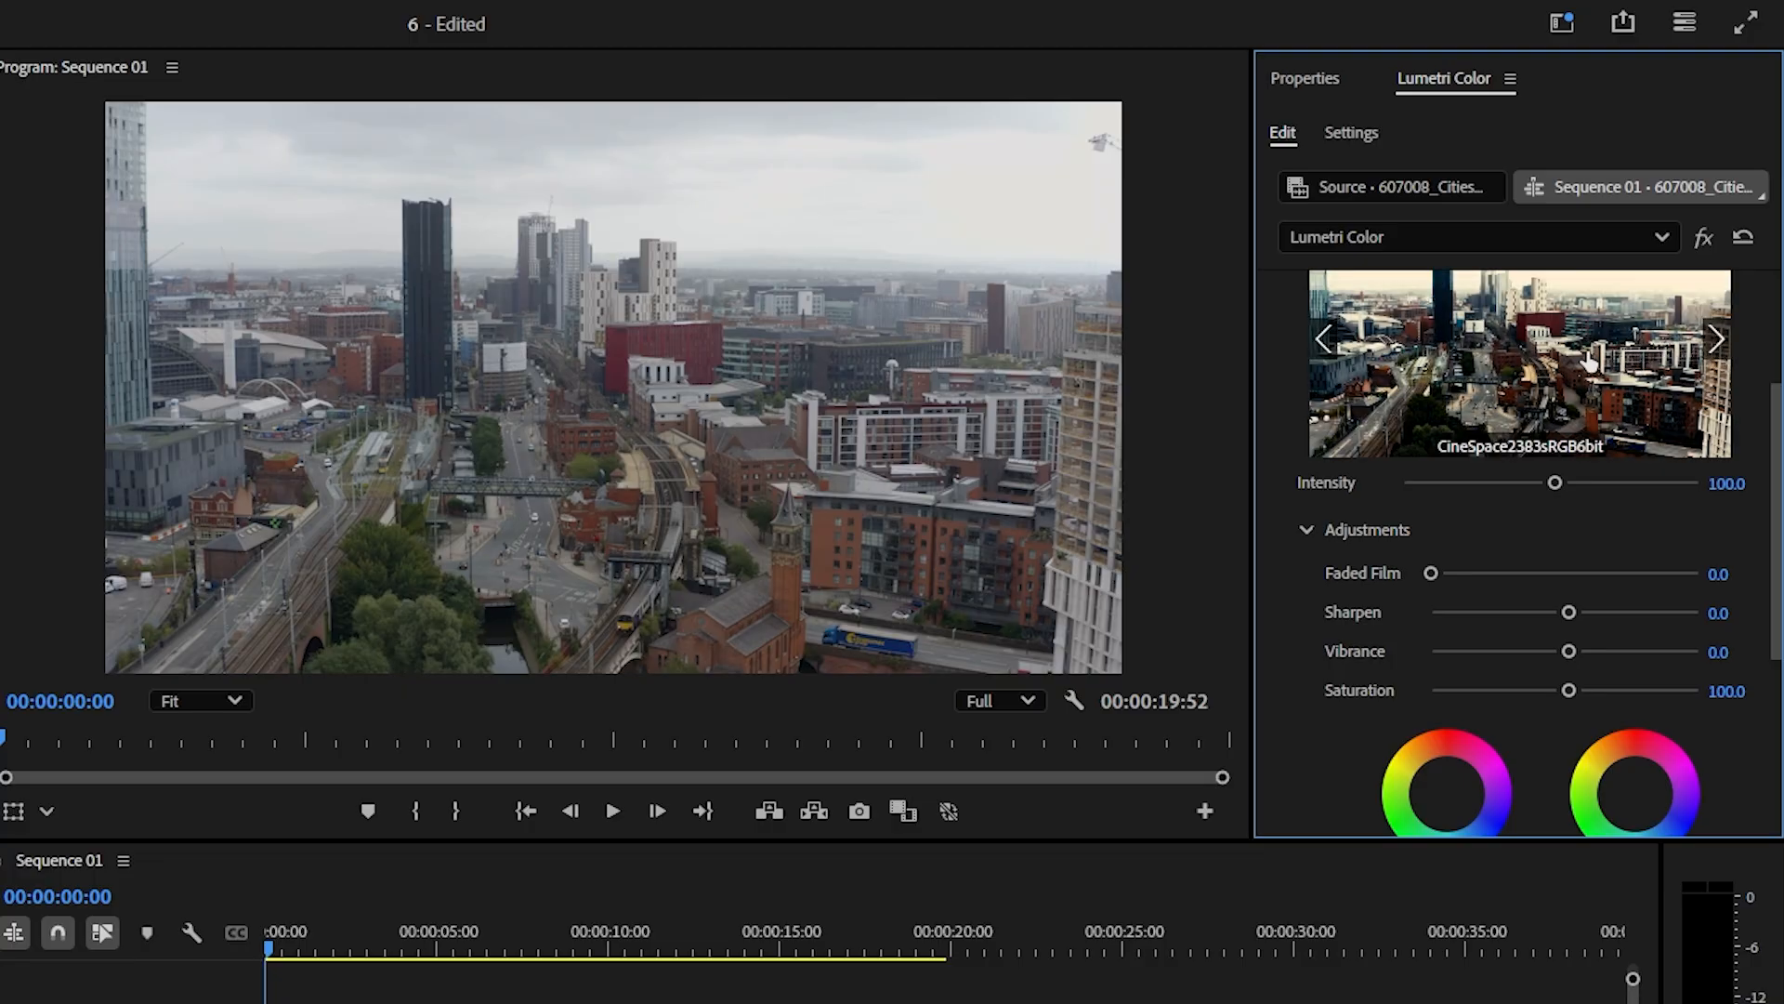
{"action": "left_click", "coordinate": [1561, 386]}
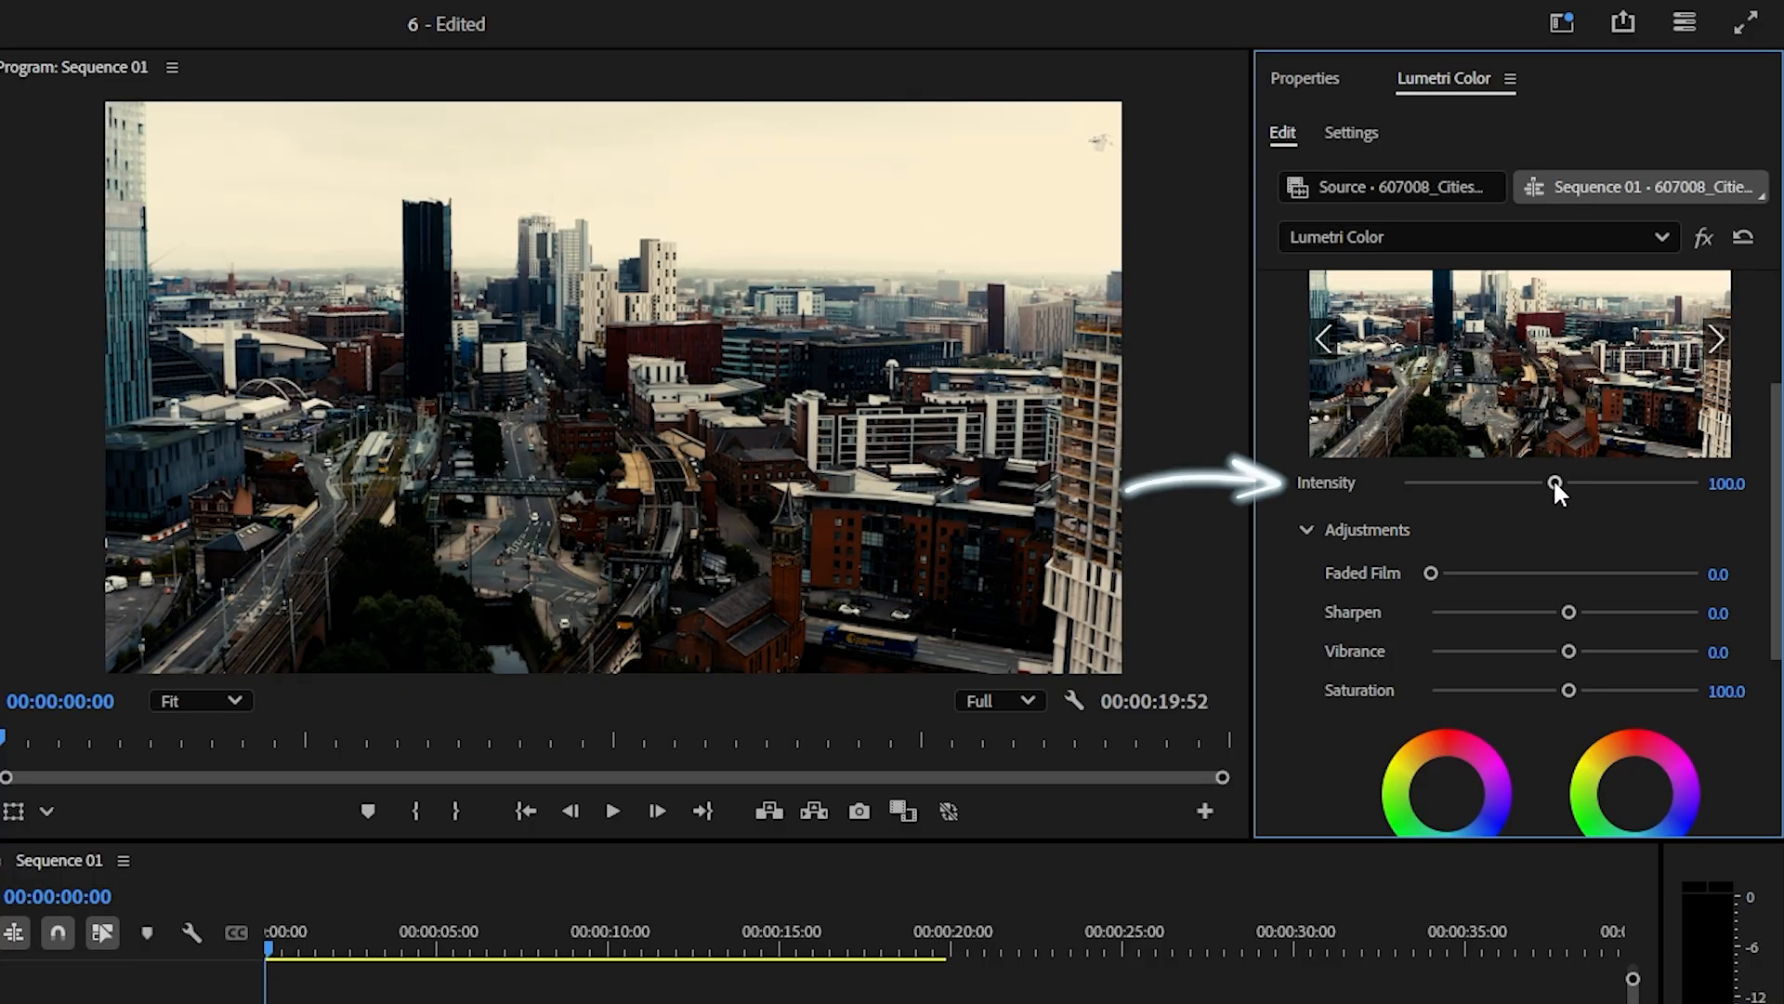
{"action": "left_click_drag", "start_coordinate": [1553, 480], "coordinate": [1454, 498]}
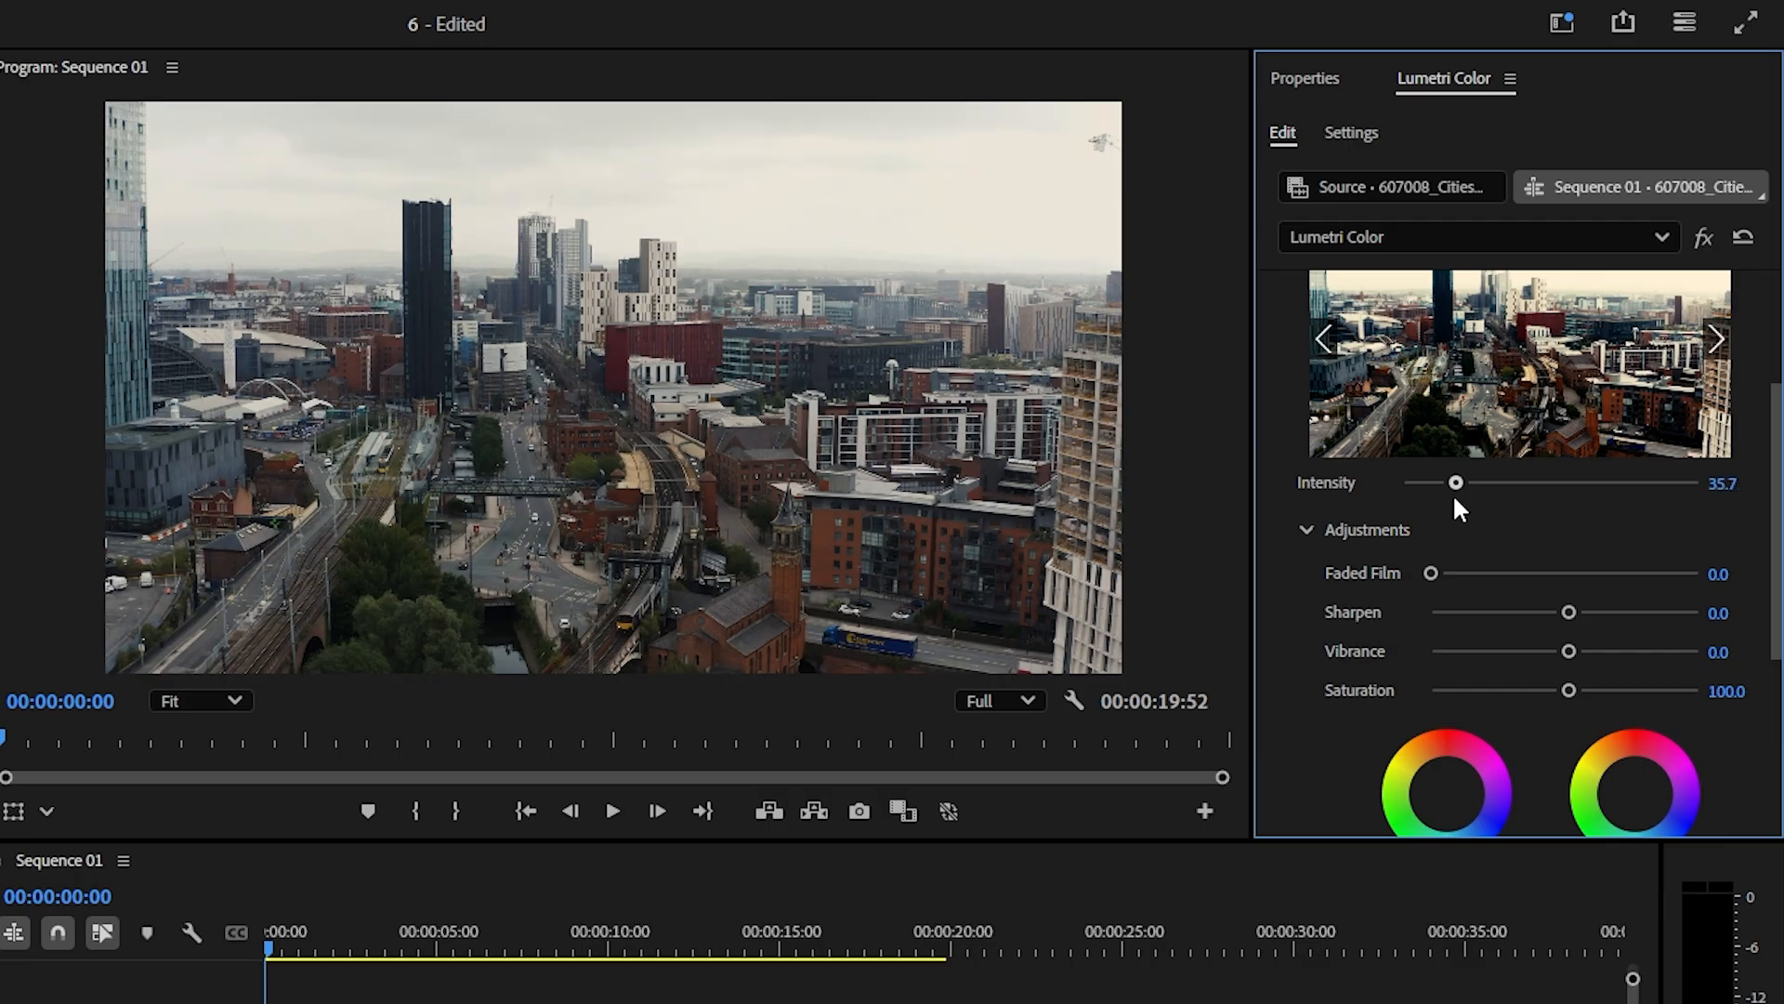
- On the Hue vs Sat curve, pull the magenta hues slightly below neutral and raise the saturation of the yellow-green hues
{"action": "left_click_drag", "start_coordinate": [1776, 444], "coordinate": [1757, 402]}
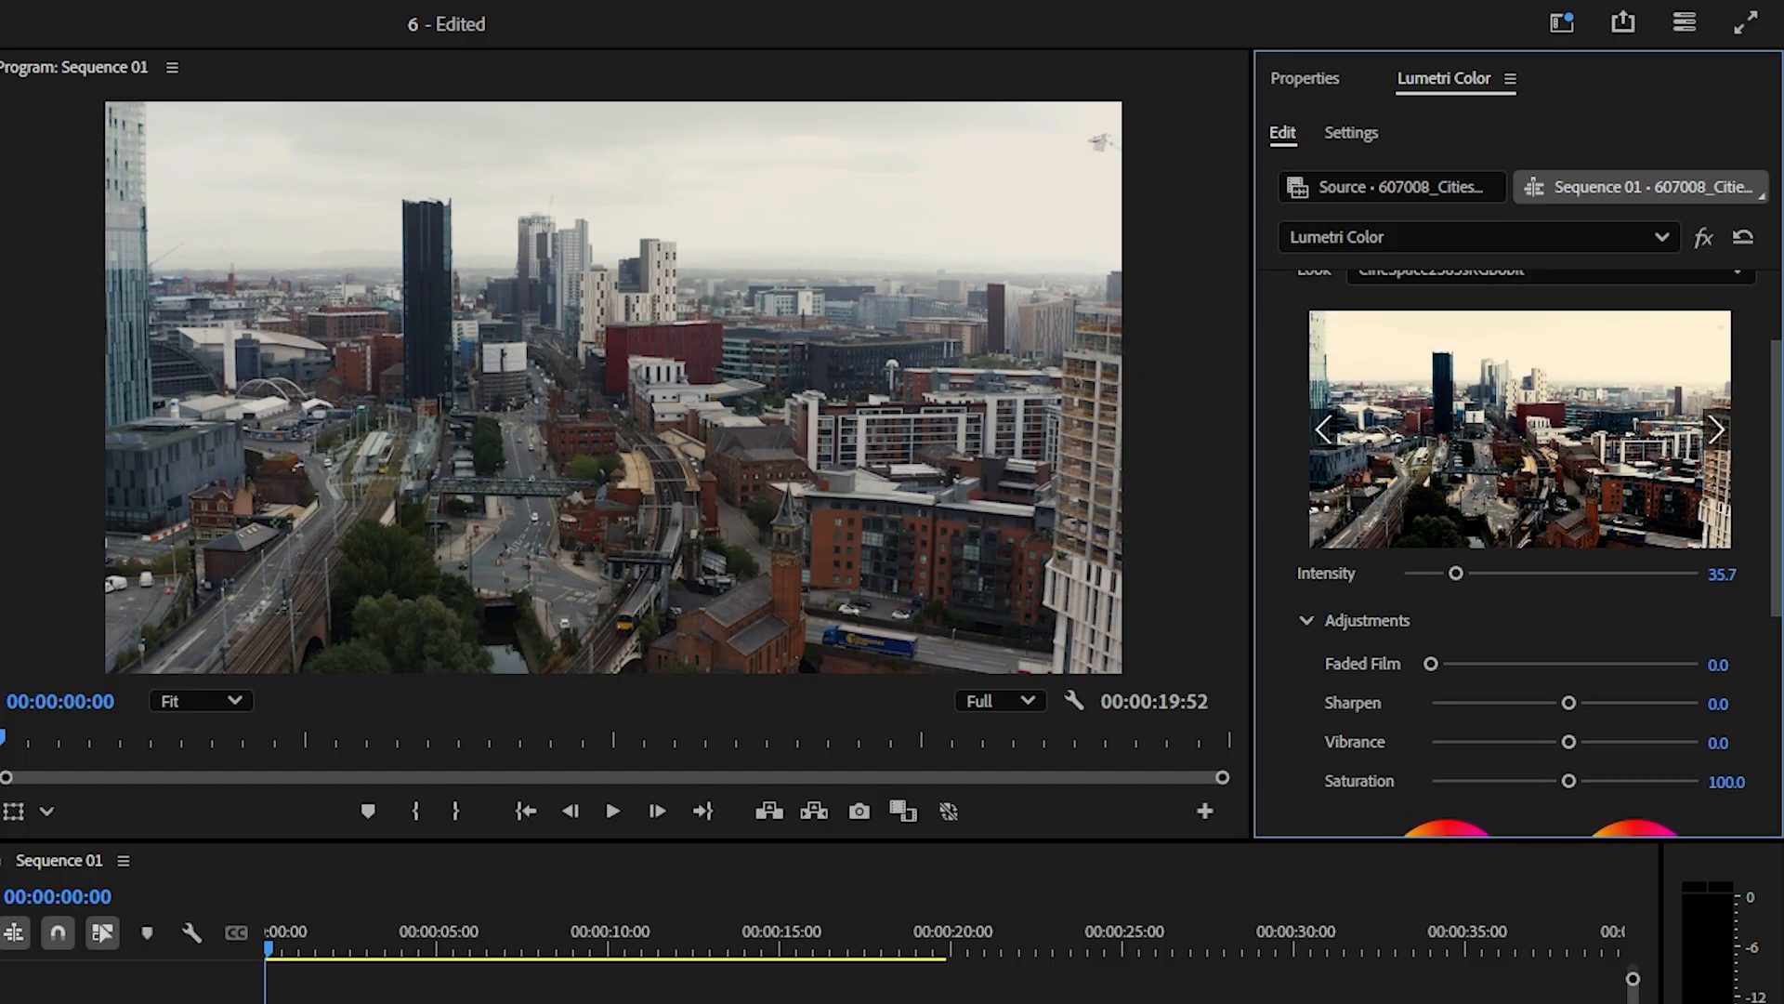
{"action": "scroll", "coordinate": [1359, 584], "scroll_direction": "down", "scroll_amount": 5}
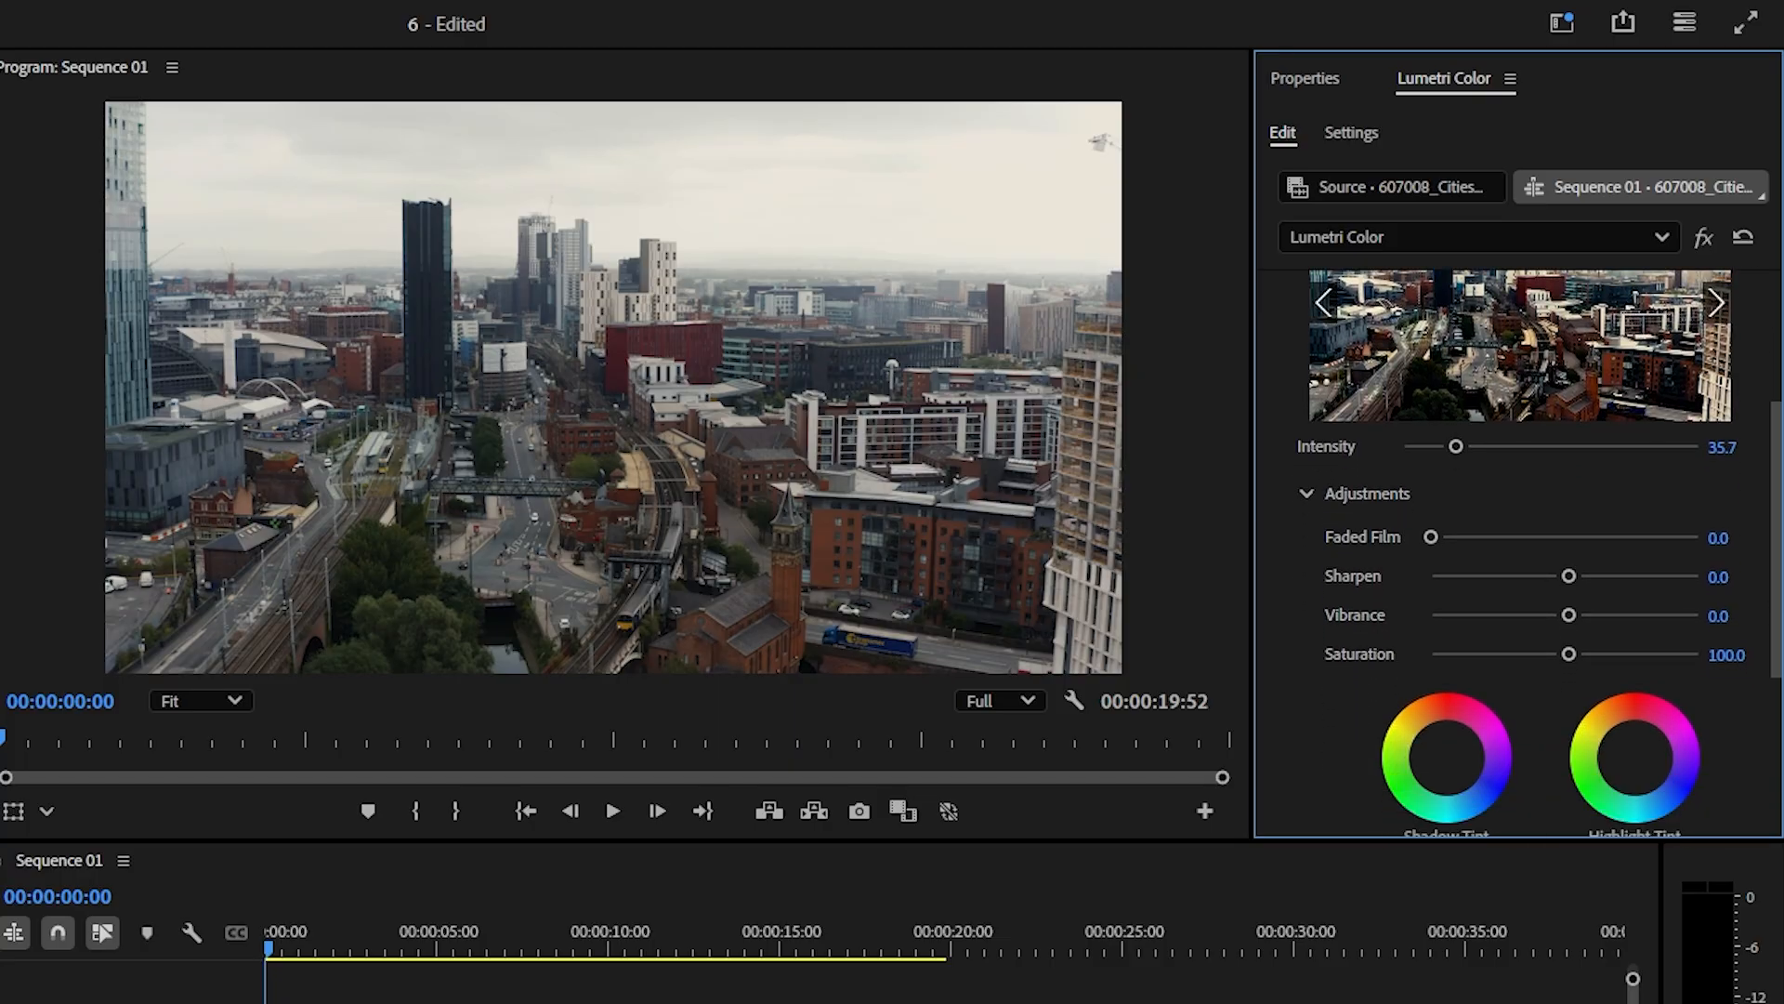
{"action": "left_click", "coordinate": [1298, 584]}
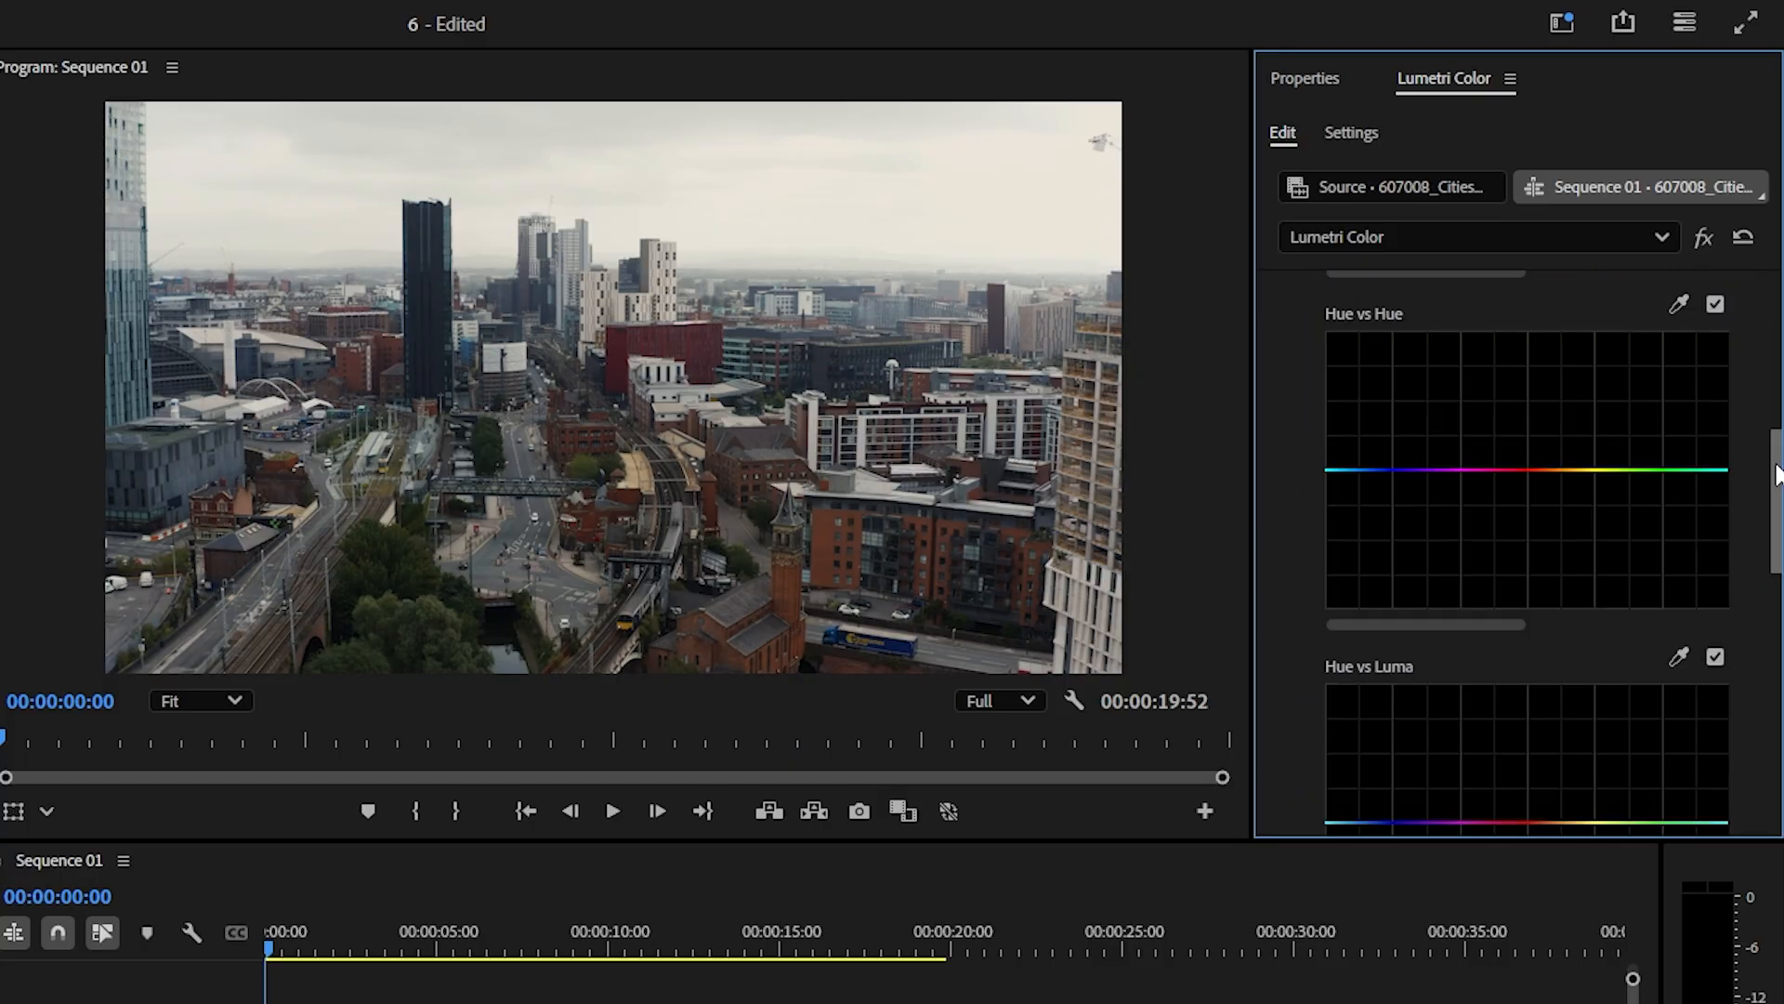
{"action": "left_click_drag", "start_coordinate": [1777, 470], "coordinate": [1777, 365]}
{"action": "left_click", "coordinate": [1437, 555]}
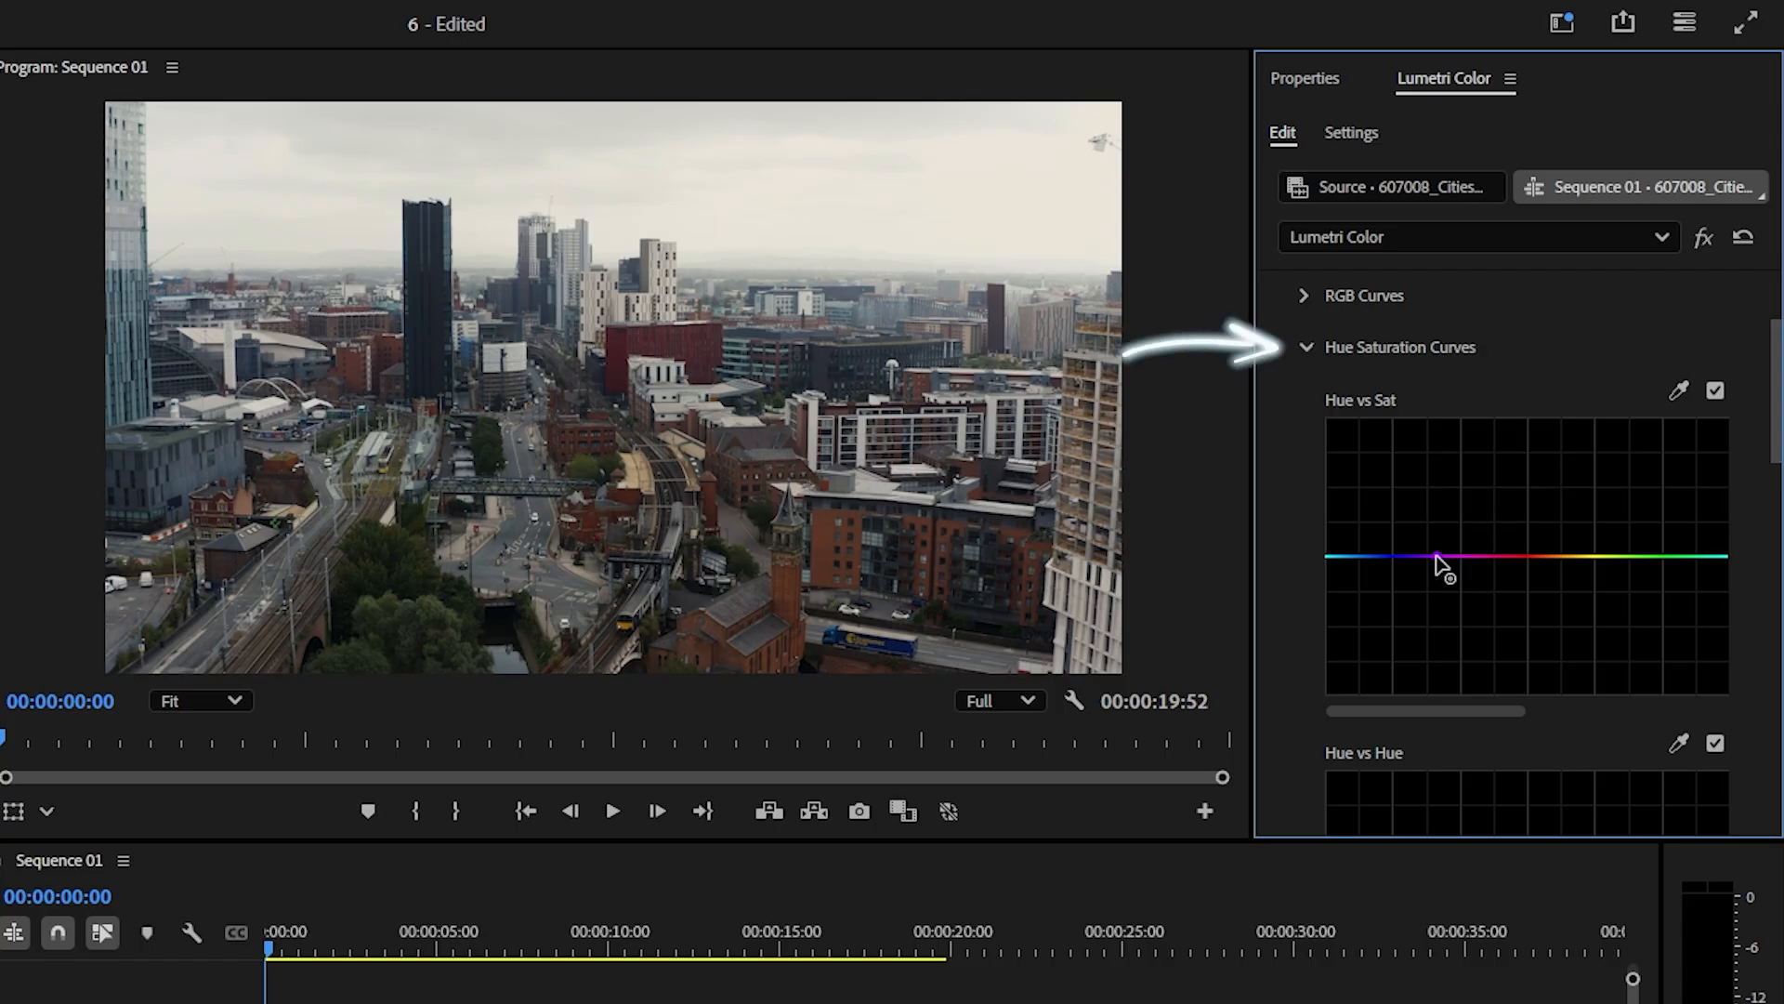
{"action": "left_click_drag", "start_coordinate": [1438, 556], "coordinate": [1456, 568]}
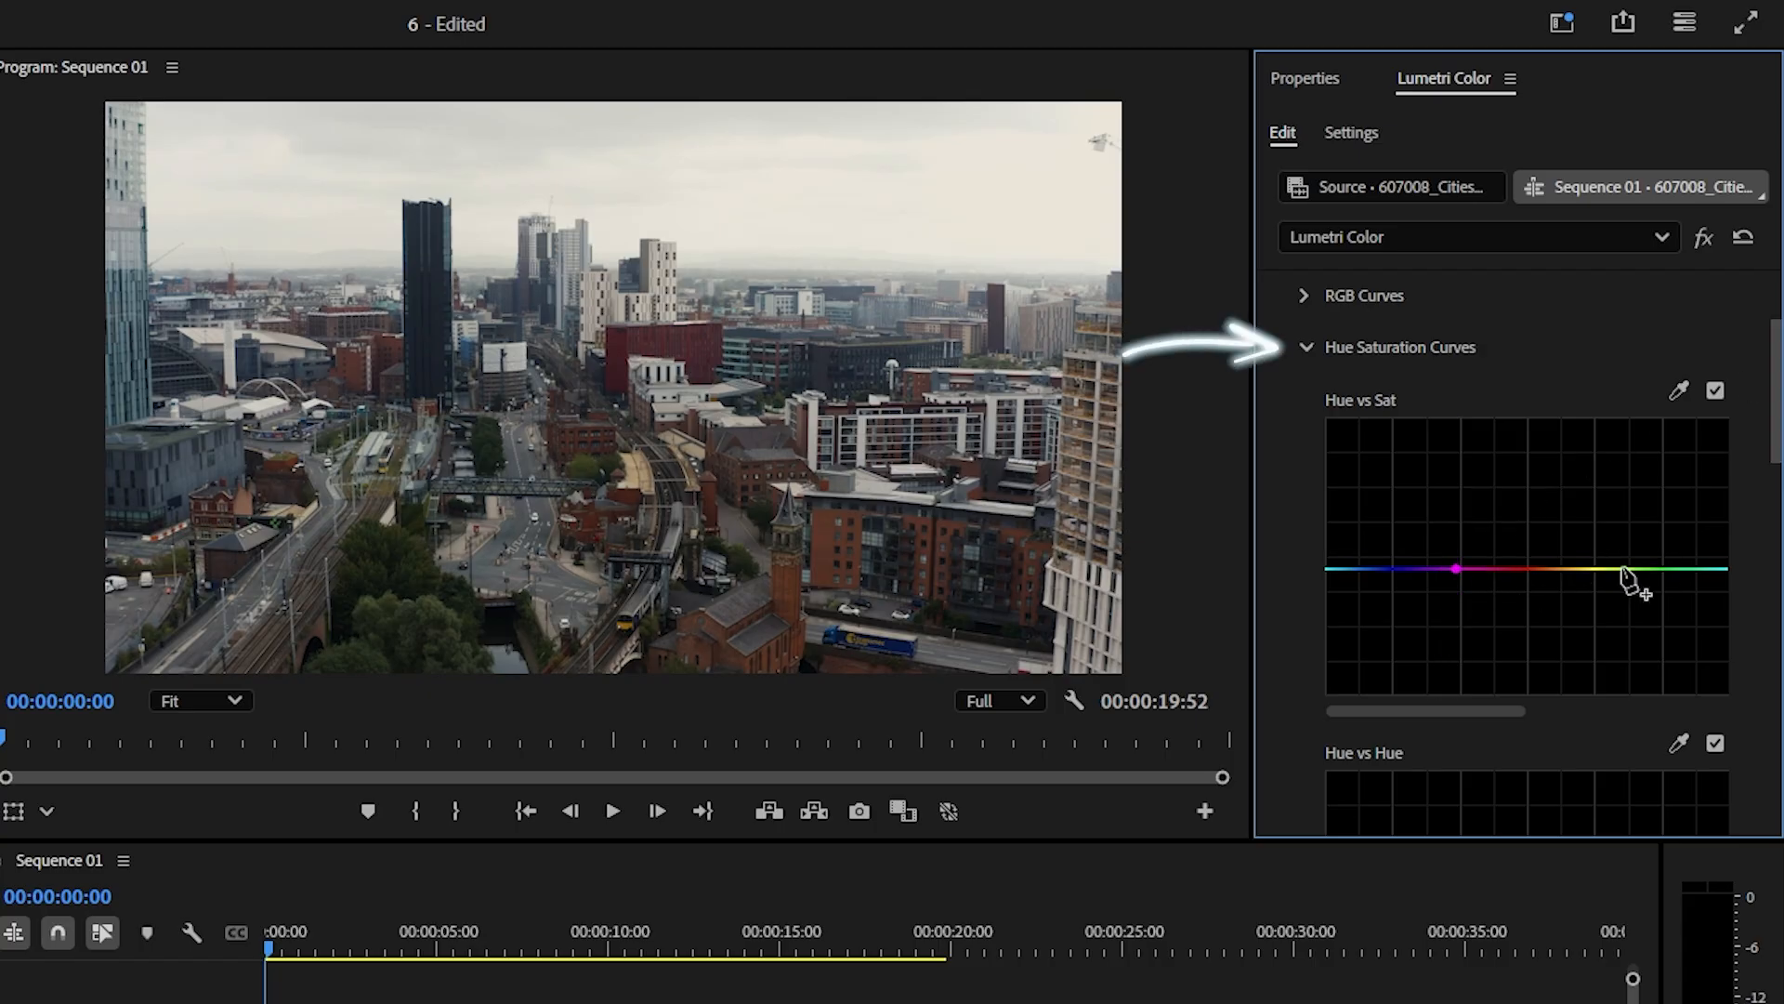
{"action": "left_click_drag", "start_coordinate": [1626, 567], "coordinate": [1625, 525]}
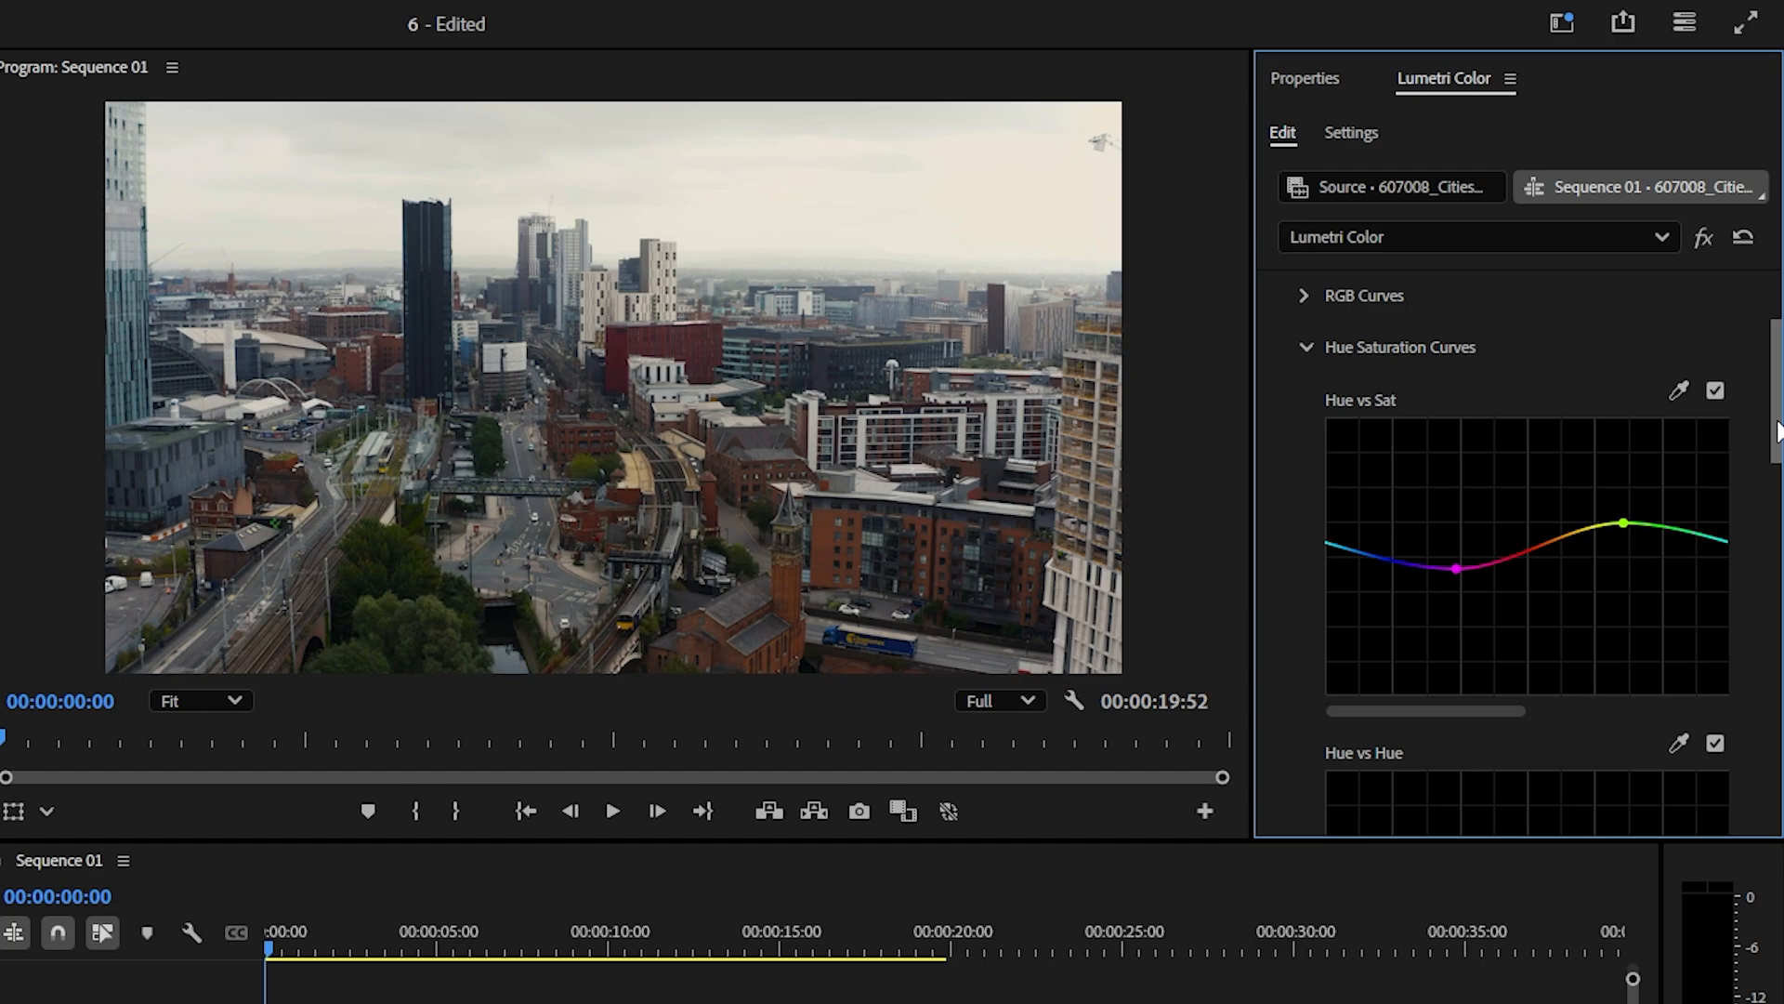
- In Color Wheels & Match, darken the Shadows wheel slightly and play back the graded clip
{"action": "left_click_drag", "start_coordinate": [1776, 390], "coordinate": [1776, 742]}
{"action": "left_click", "coordinate": [1277, 773]}
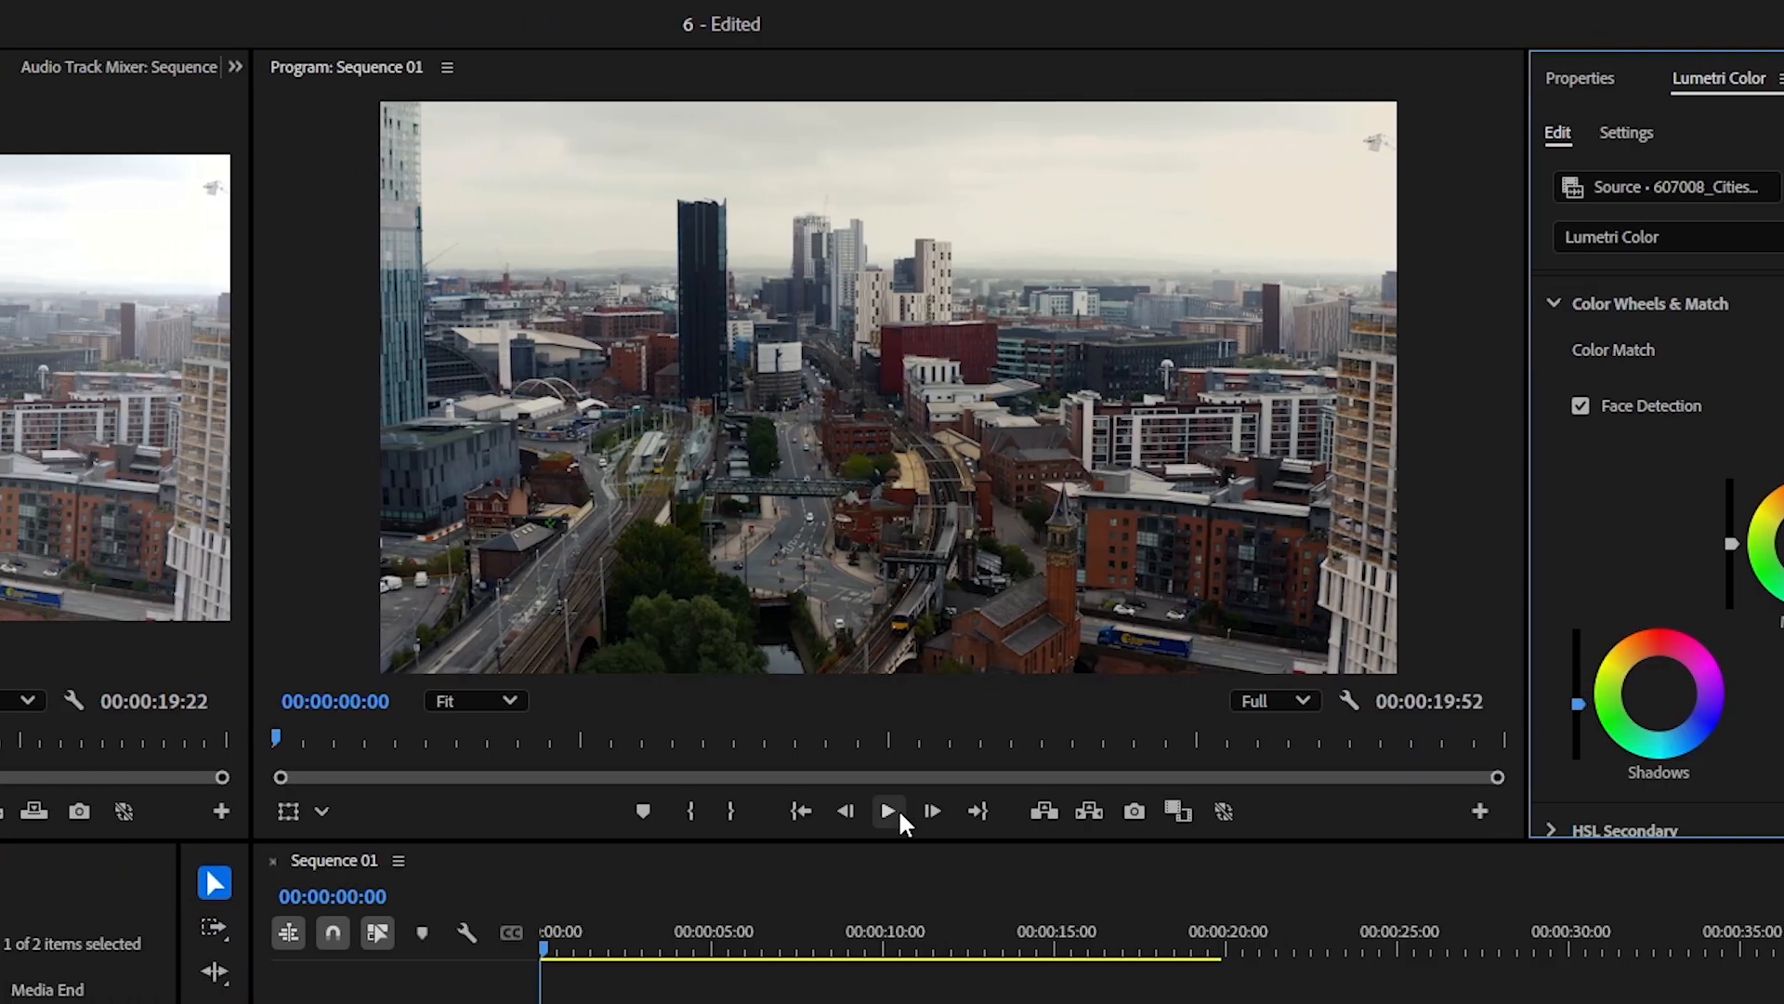
{"action": "left_click", "coordinate": [619, 809]}
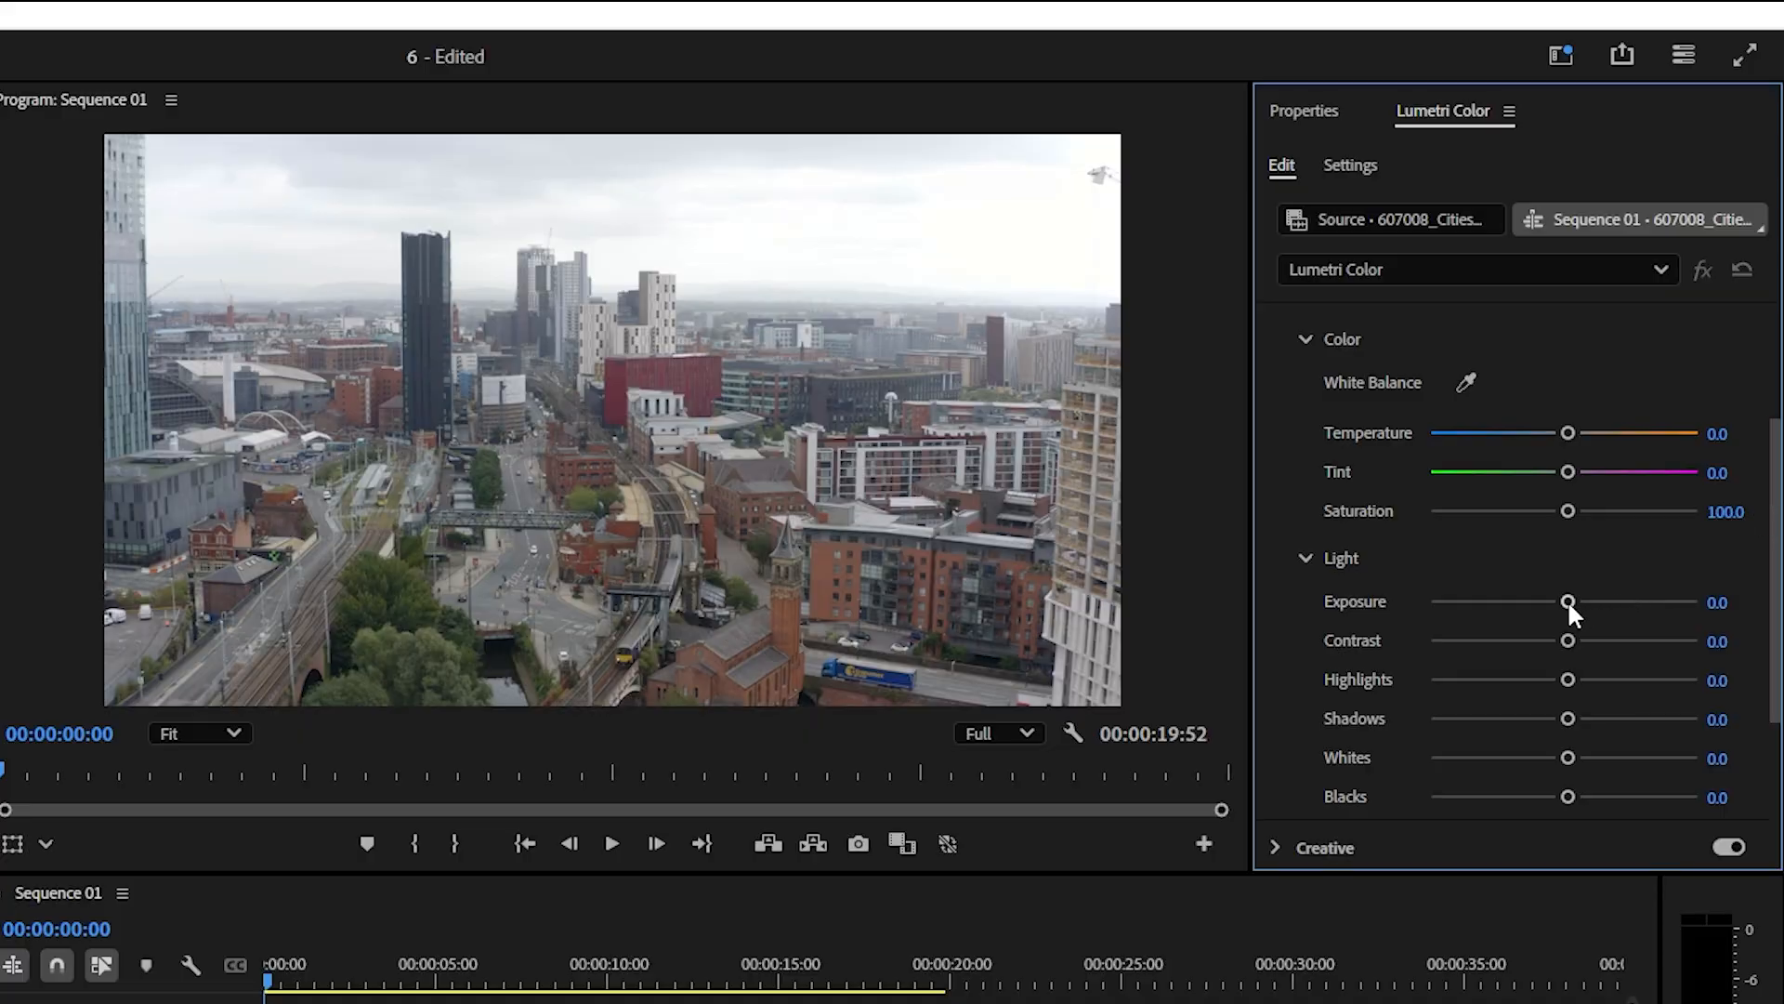
- In Basic Correction, set Exposure to -0.8 and reduce the Highlights
{"action": "left_click_drag", "start_coordinate": [1567, 601], "coordinate": [1540, 602]}
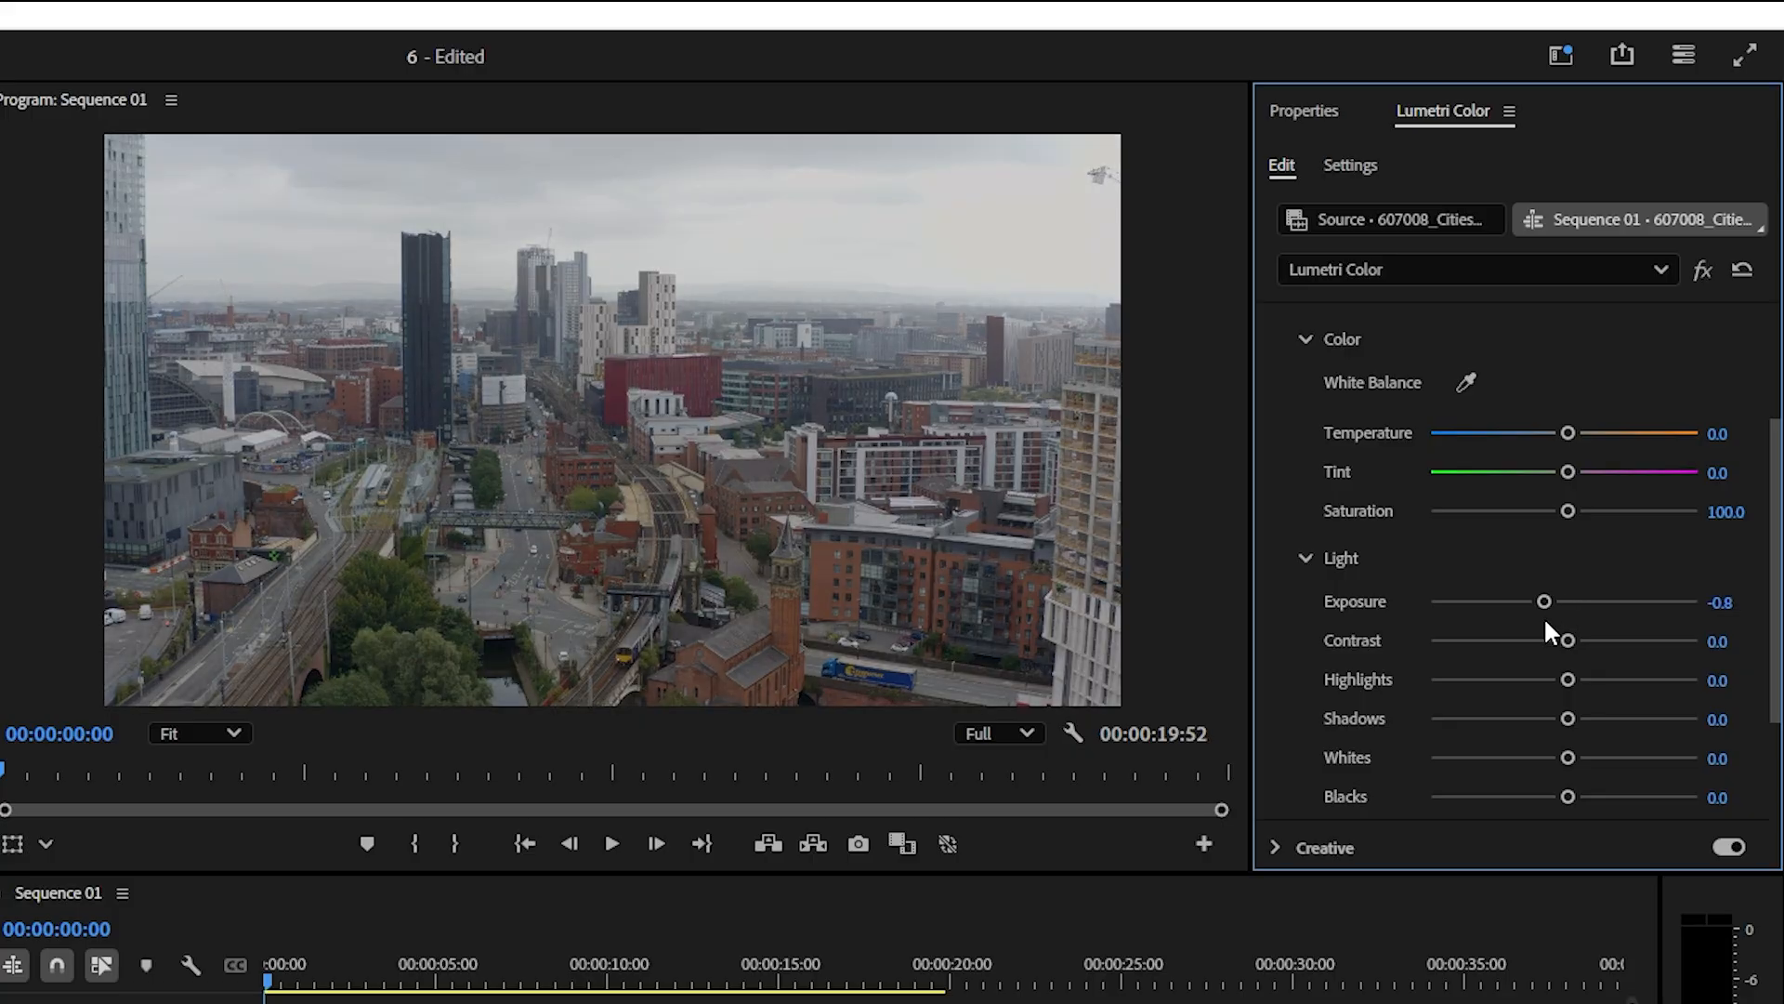
{"action": "left_click_drag", "start_coordinate": [1569, 679], "coordinate": [1543, 681]}
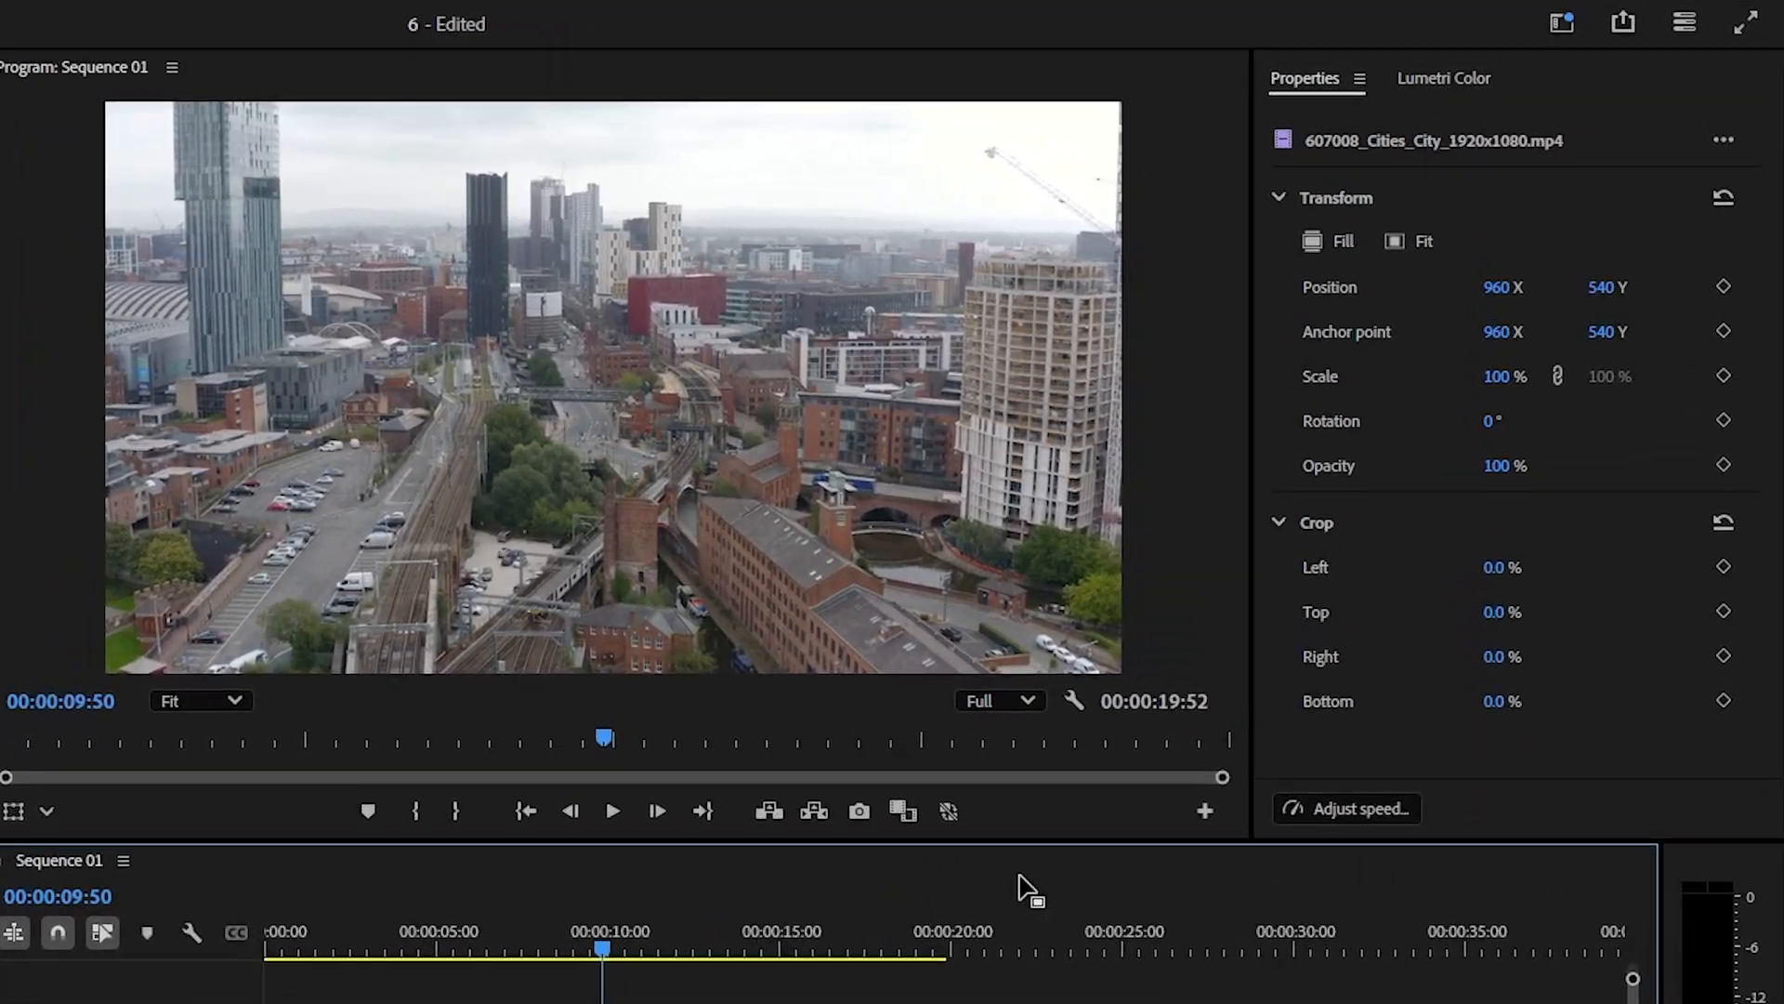
- In Lumetri Color's Basic Correction, apply the ALEXA_Default_LogC2Rec709 input LUT to the city clip
{"action": "left_click", "coordinate": [1448, 81]}
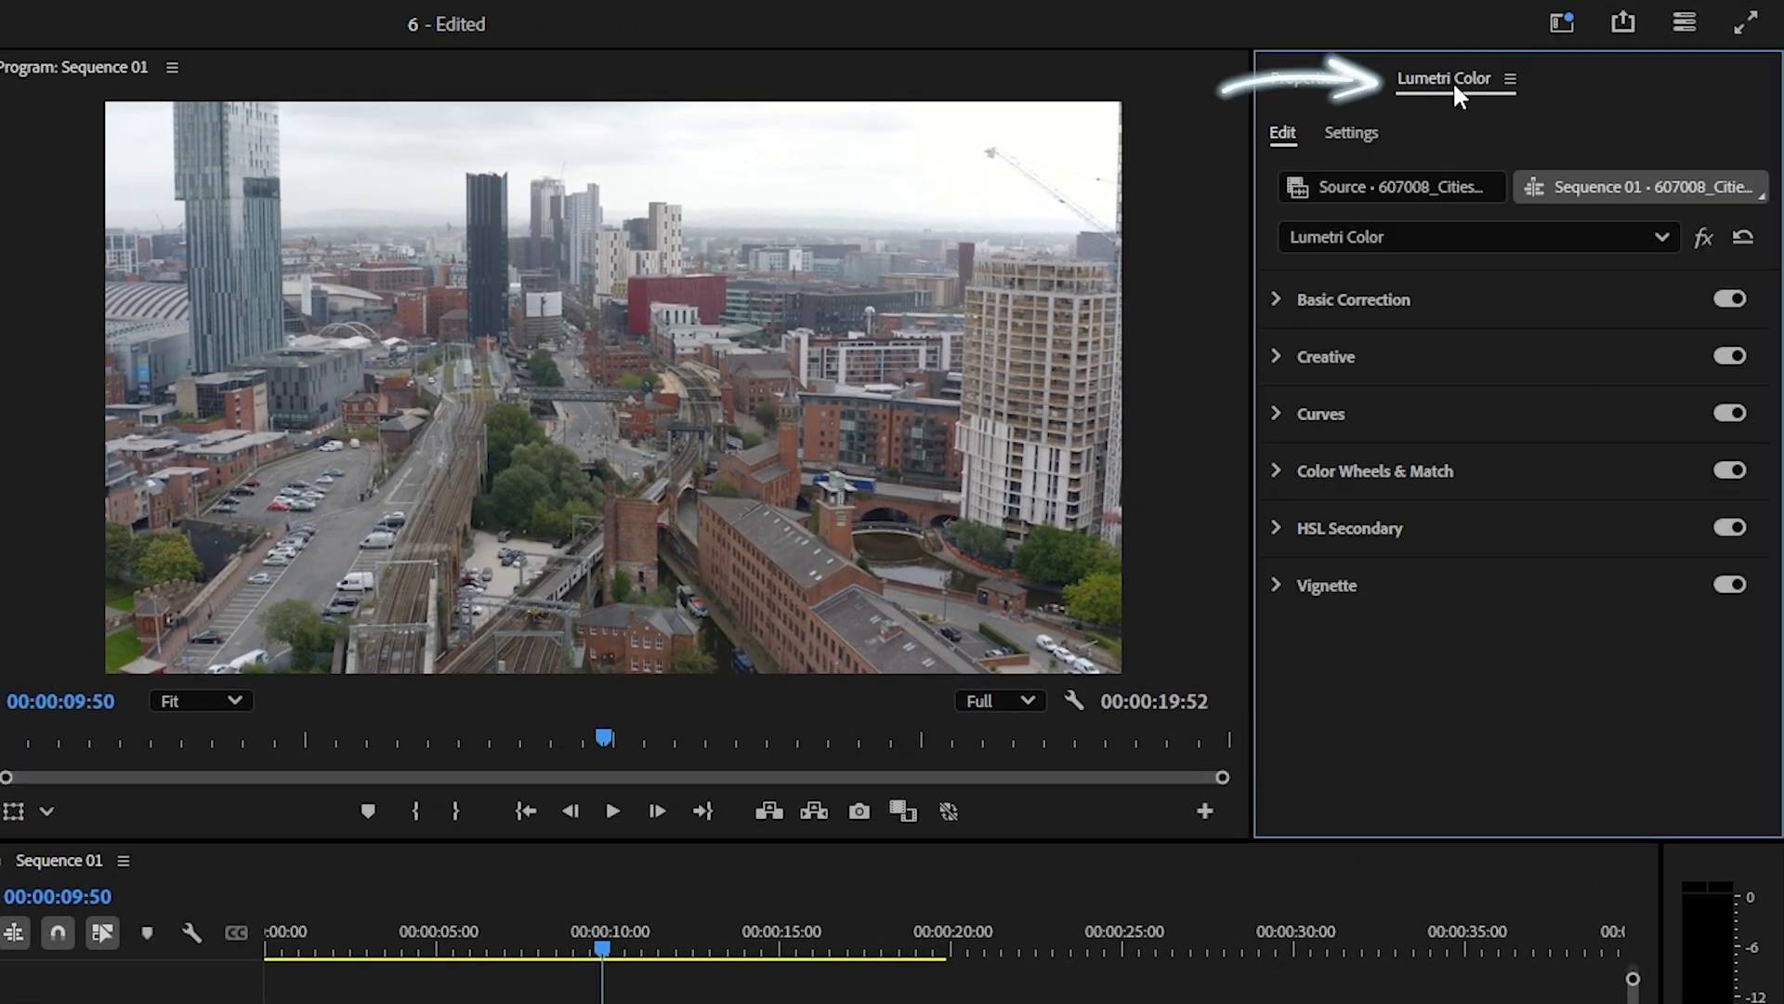
{"action": "left_click", "coordinate": [1278, 300]}
{"action": "left_click", "coordinate": [1614, 347]}
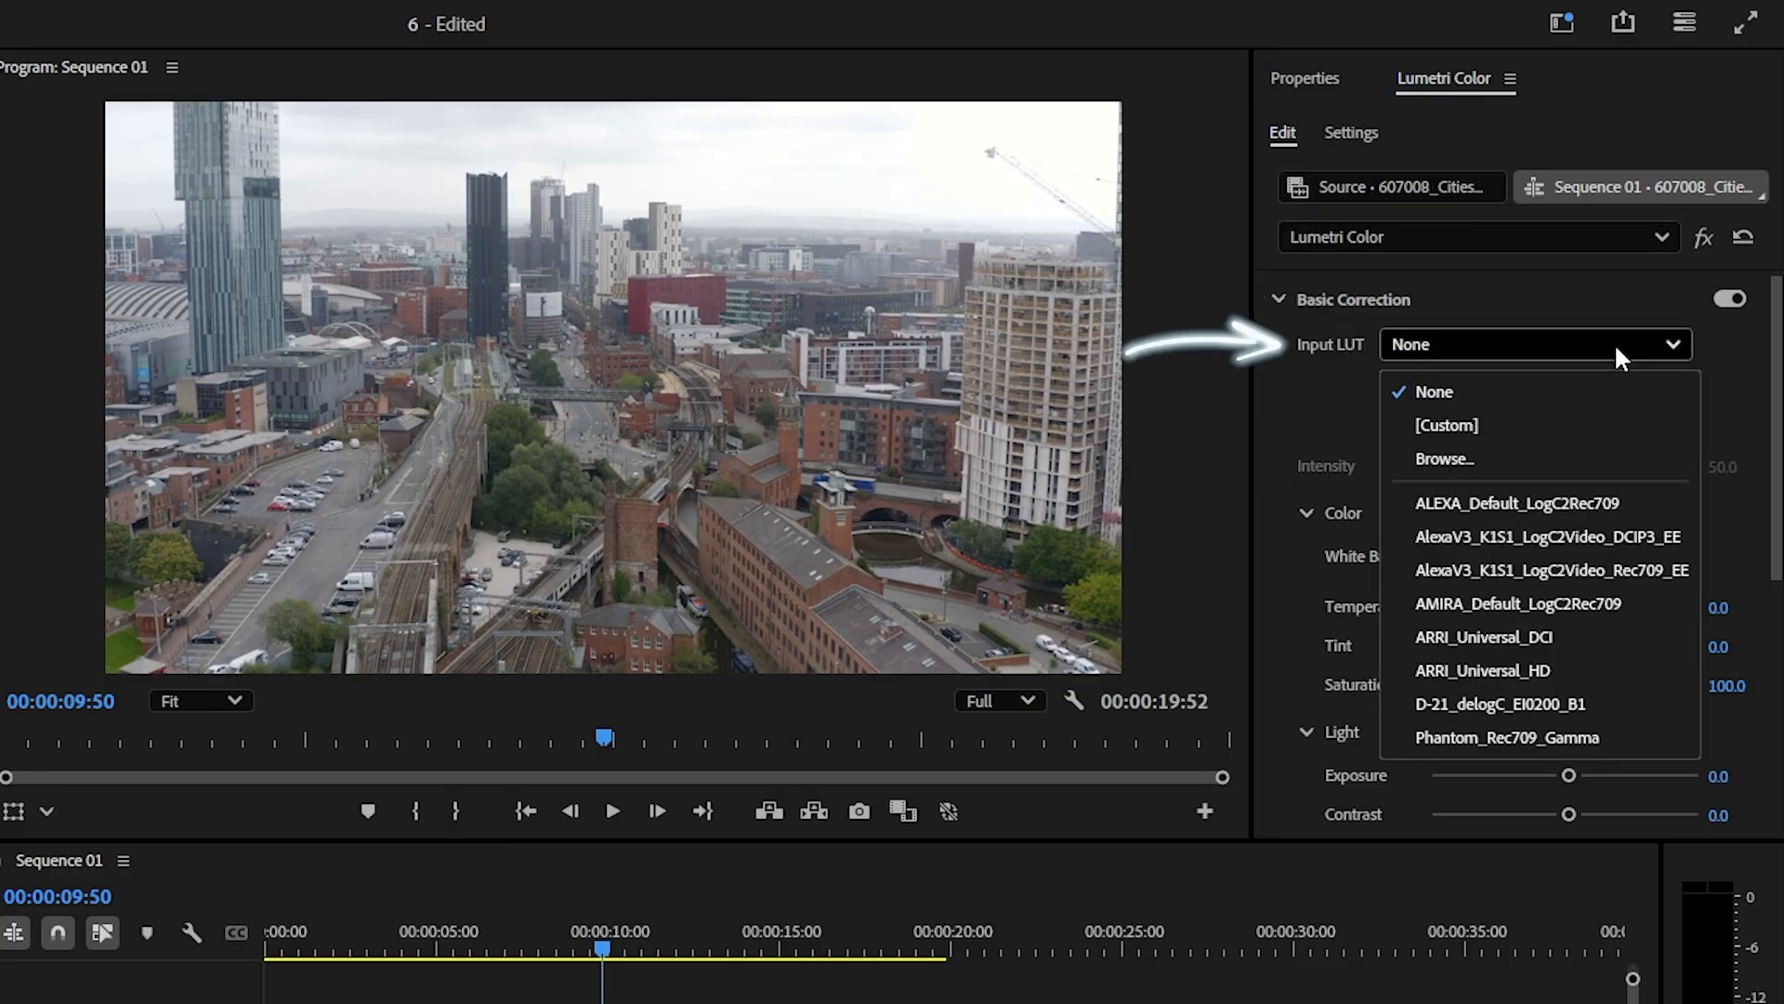
{"action": "left_click", "coordinate": [1643, 502]}
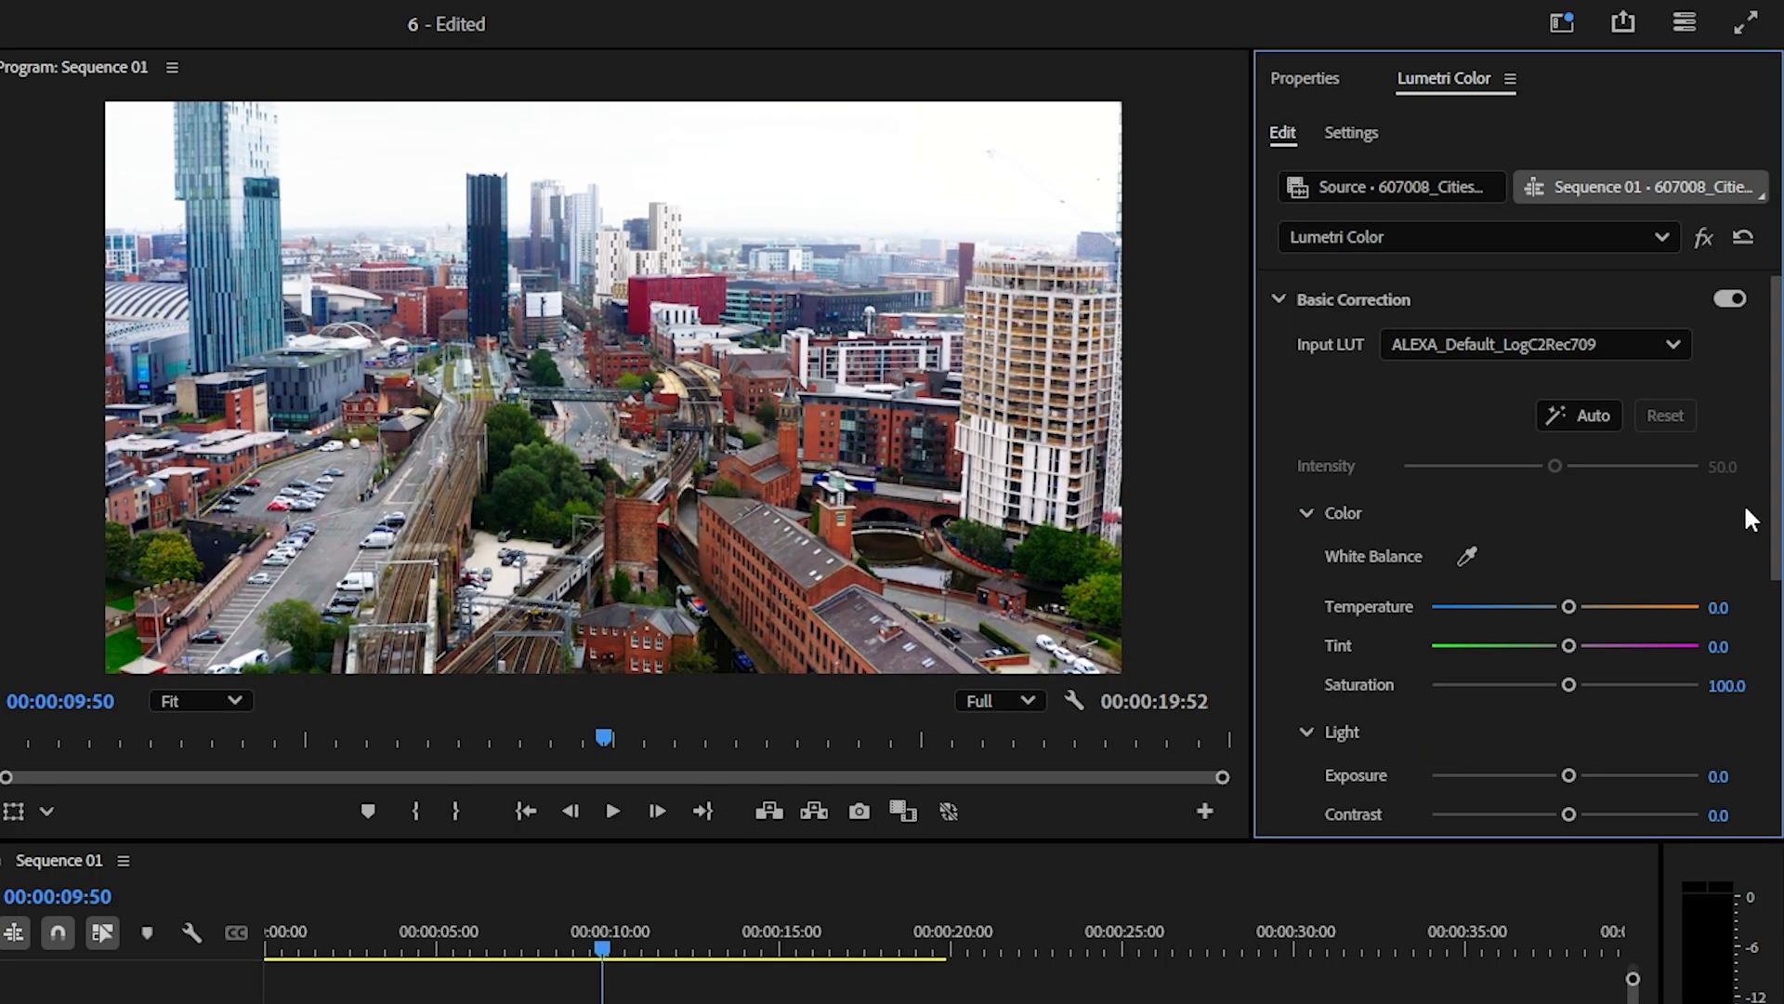
- Try an Exposure of -0.4 with a Contrast of 25.4, and undo the trial corrections together with the input LUT
{"action": "scroll", "coordinate": [1585, 511], "scroll_direction": "down", "scroll_amount": 5}
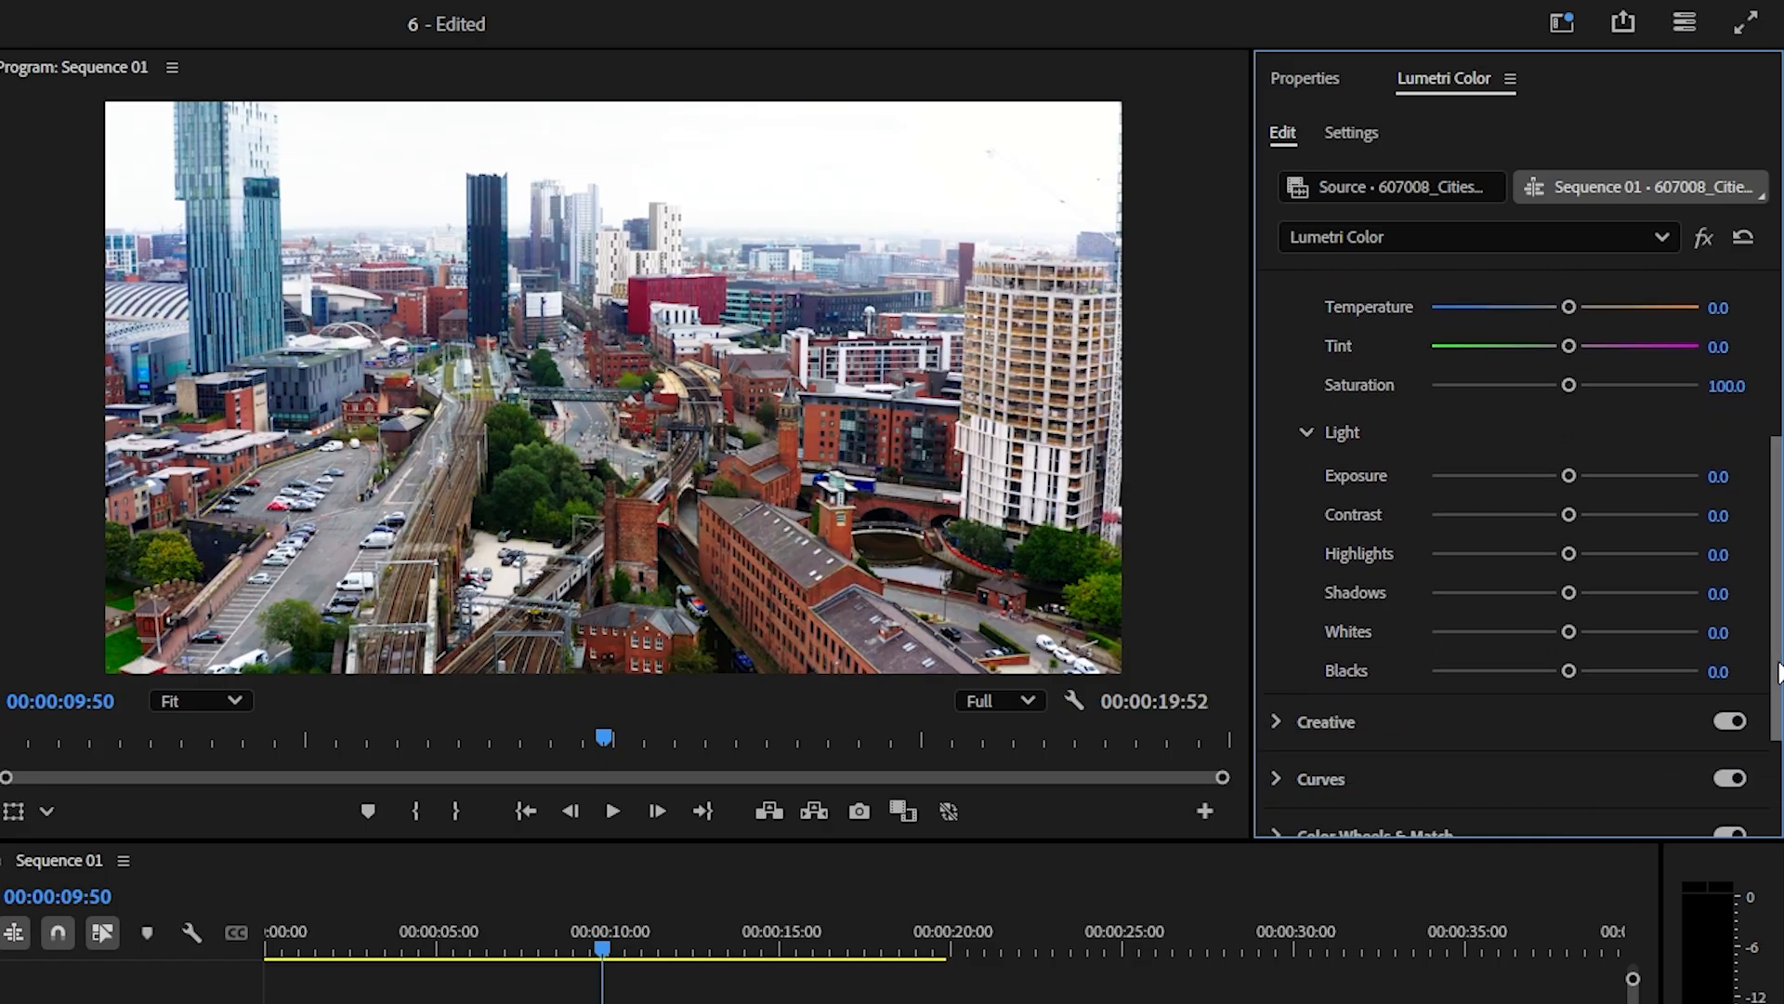
{"action": "left_click_drag", "start_coordinate": [1567, 476], "coordinate": [1599, 516]}
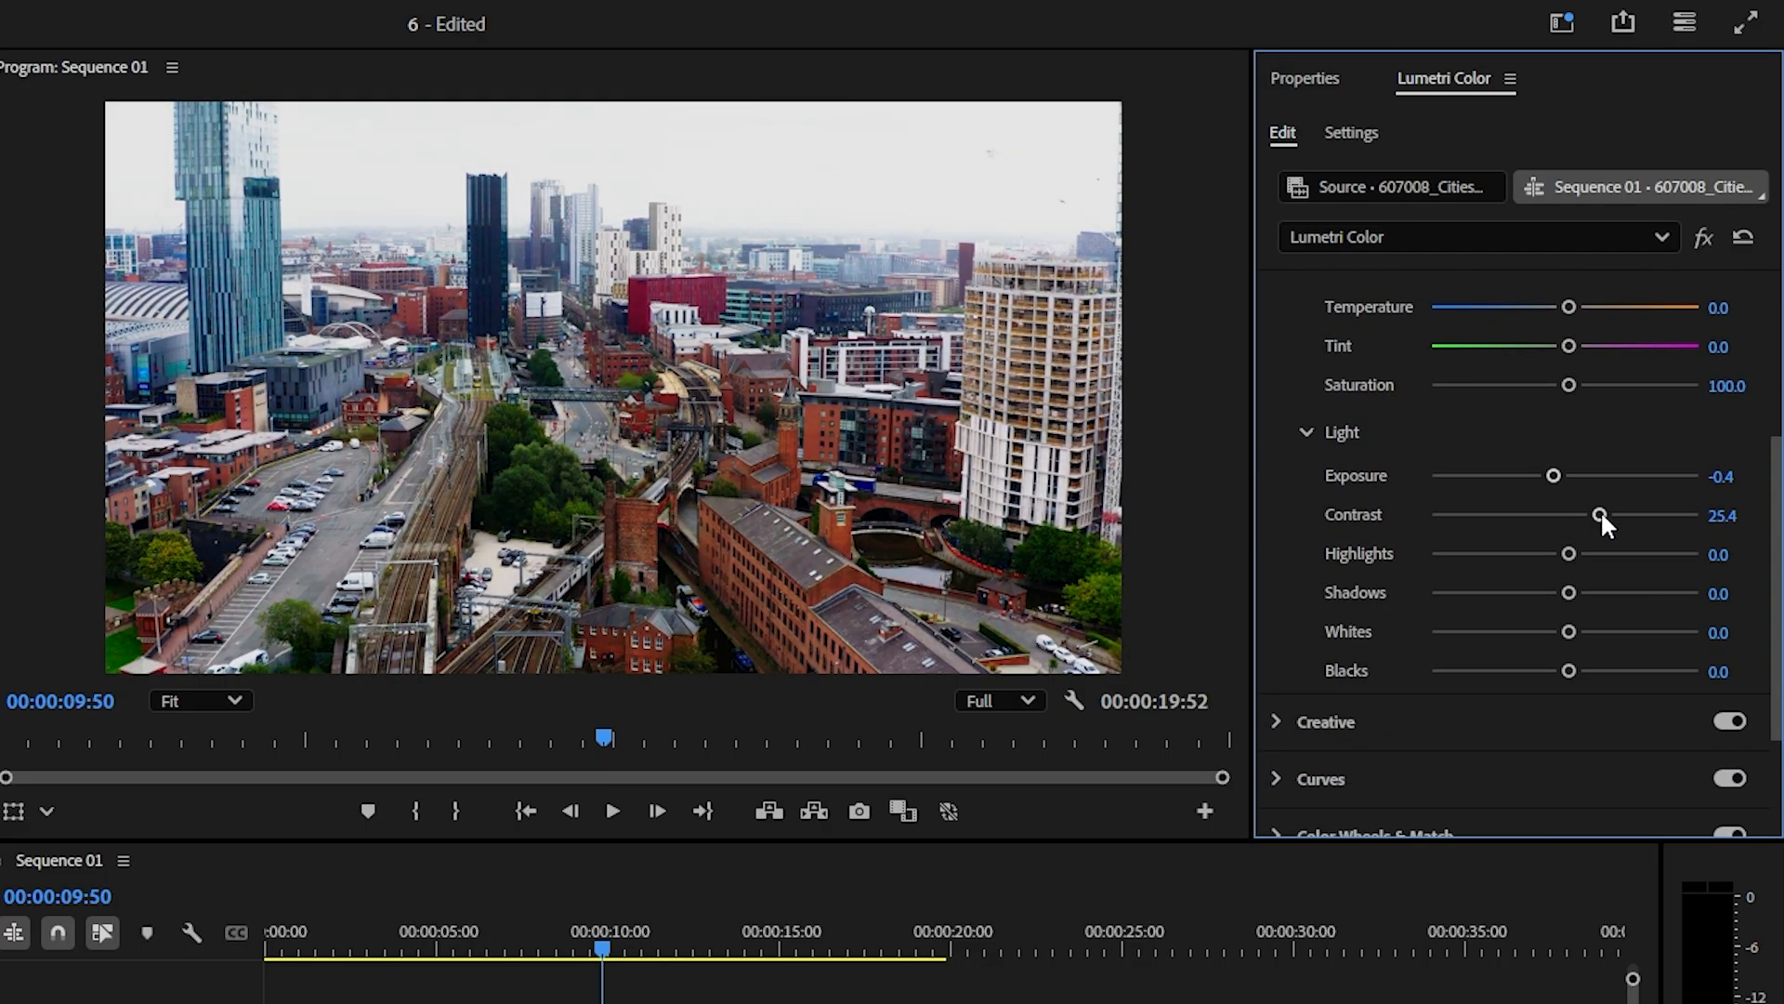
{"action": "key", "text": "ctrl+z"}
{"action": "key", "text": "ctrl+z"}
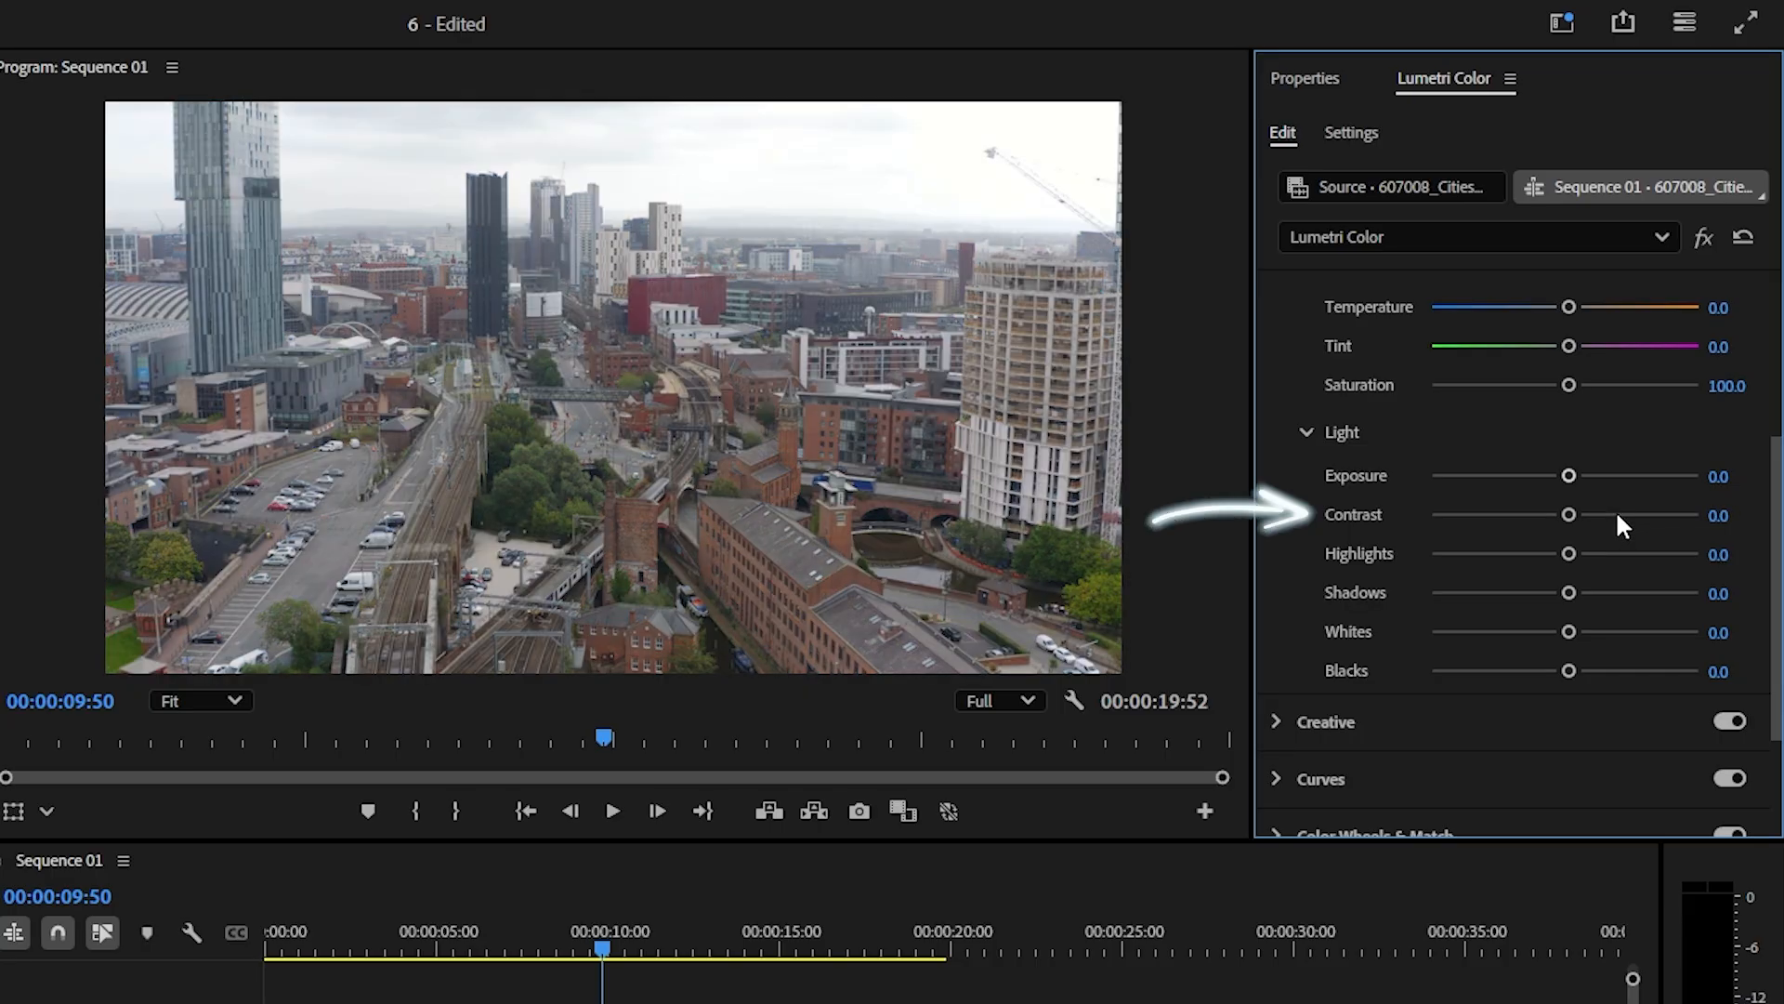
- In Basic Correction, set Contrast to 64.8, Blacks to -8.8 and Shadows to -7.8, and raise the Saturation
{"action": "left_click_drag", "start_coordinate": [1568, 515], "coordinate": [1653, 516]}
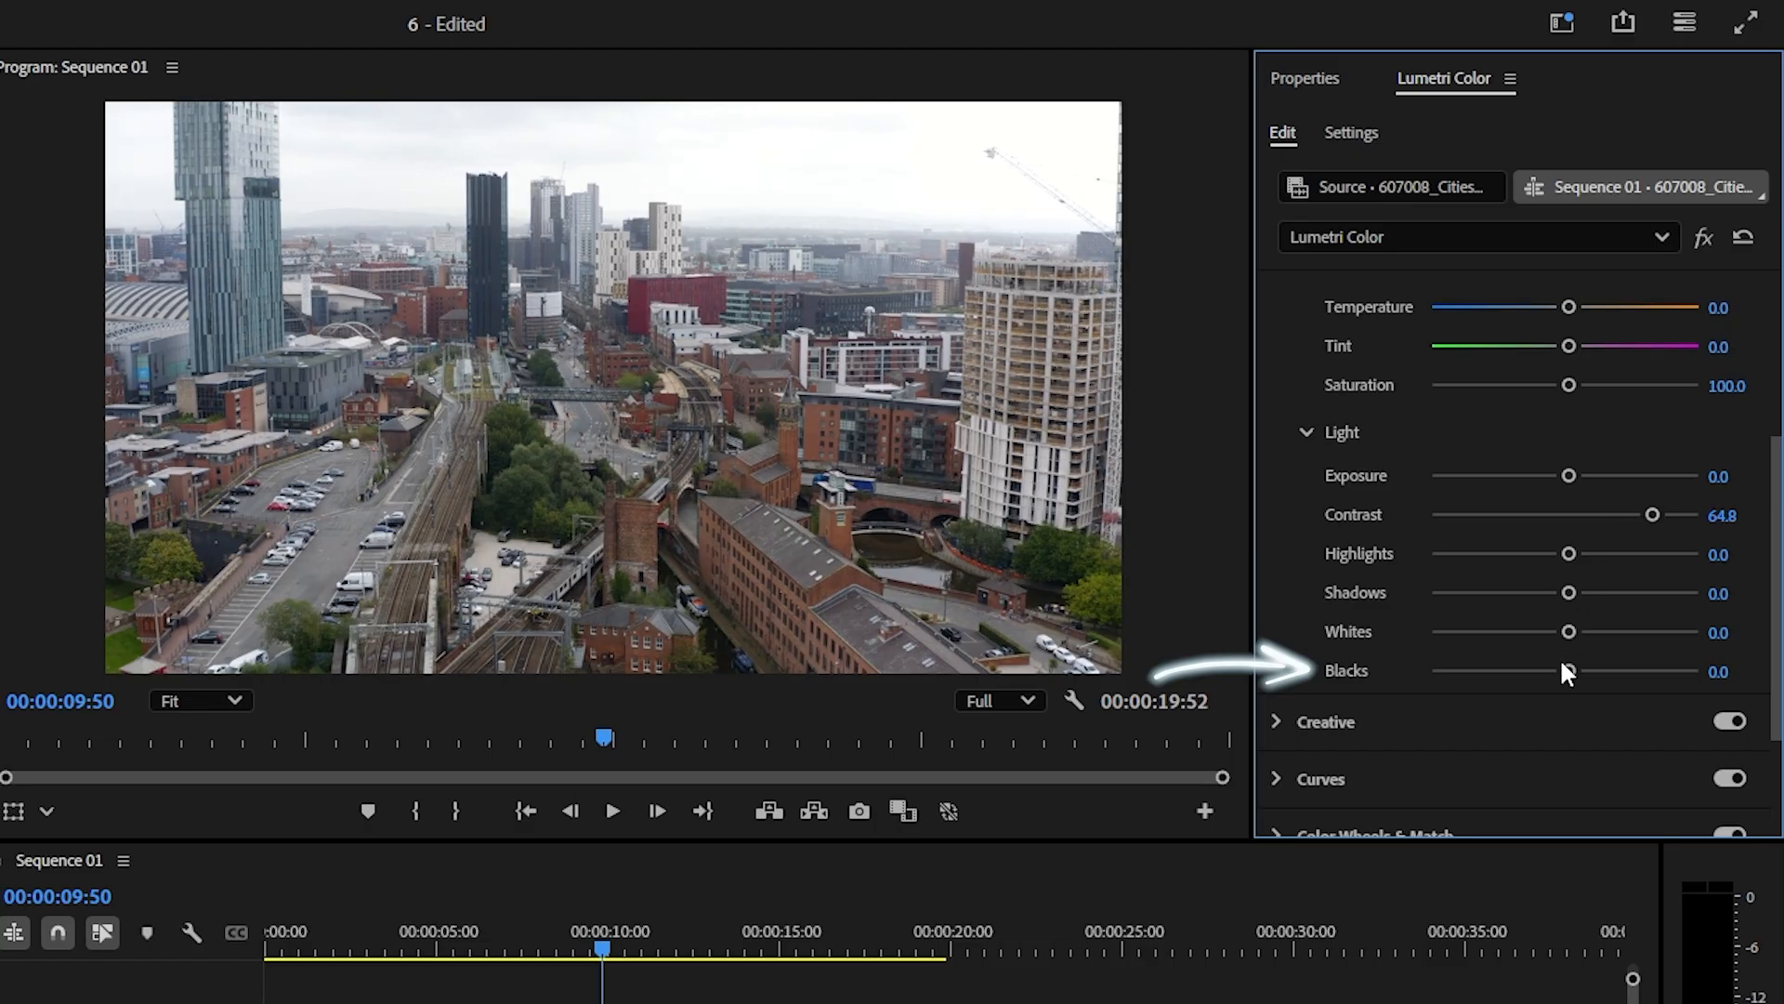
{"action": "left_click_drag", "start_coordinate": [1562, 669], "coordinate": [1556, 672]}
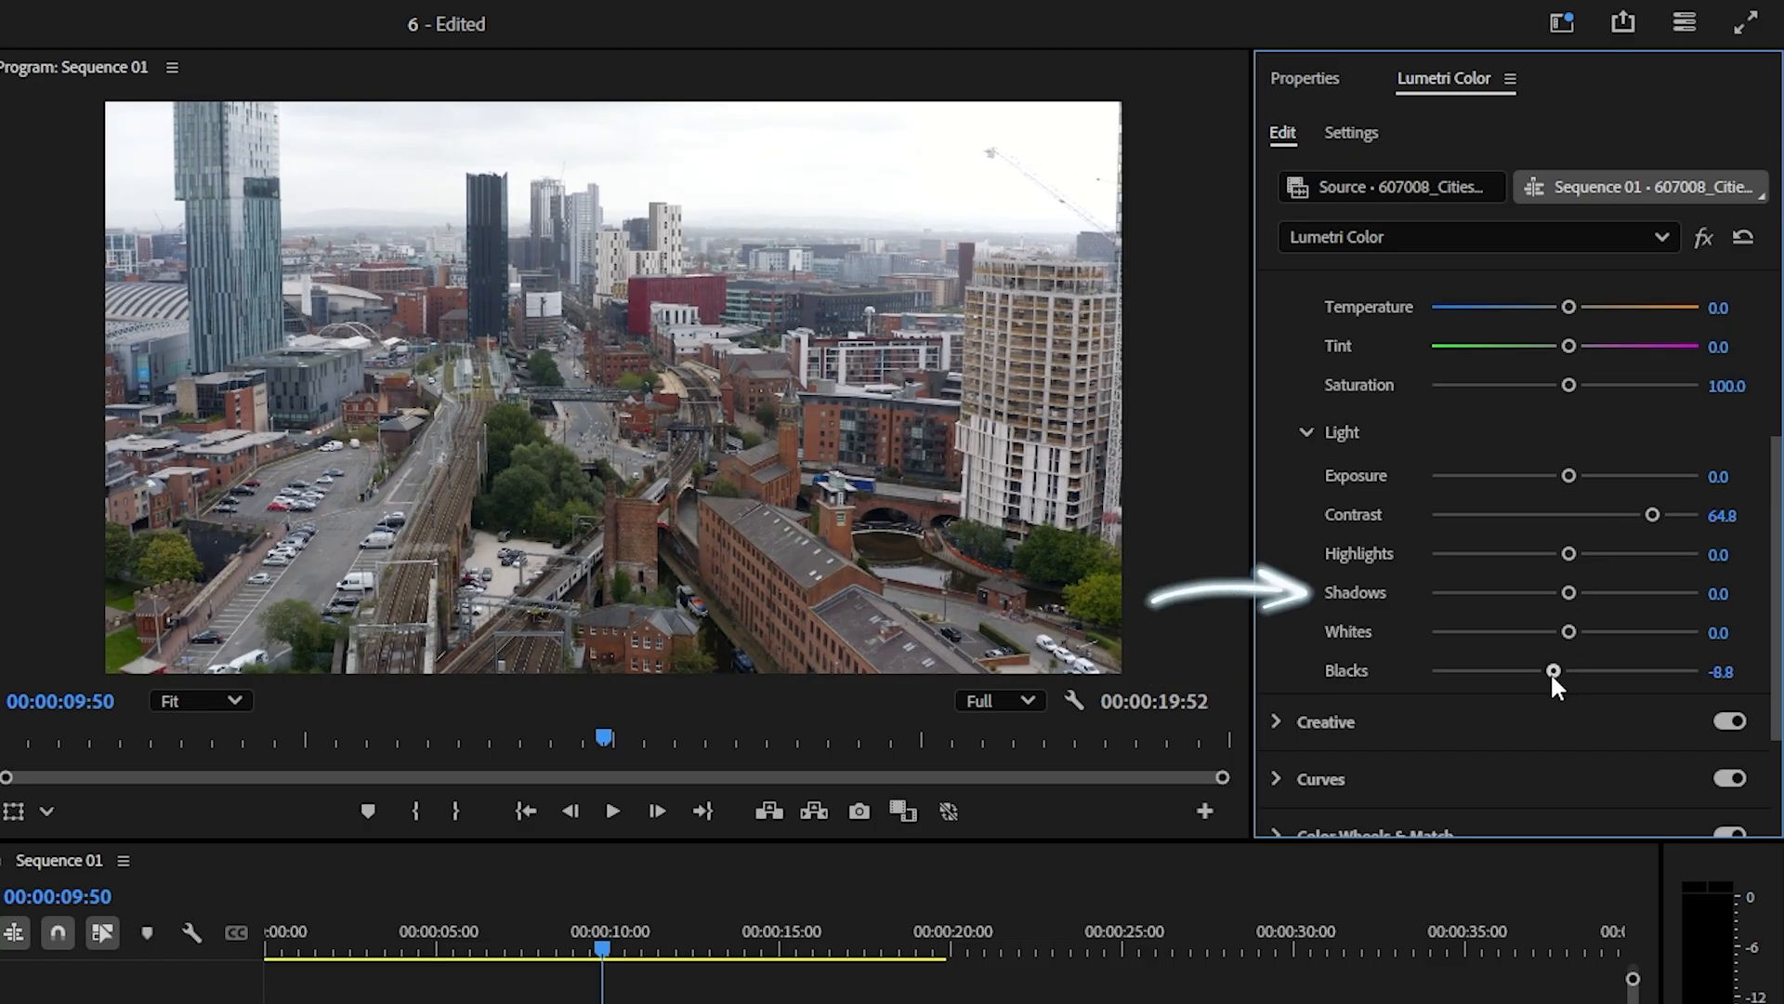
{"action": "left_click_drag", "start_coordinate": [1569, 593], "coordinate": [1554, 593]}
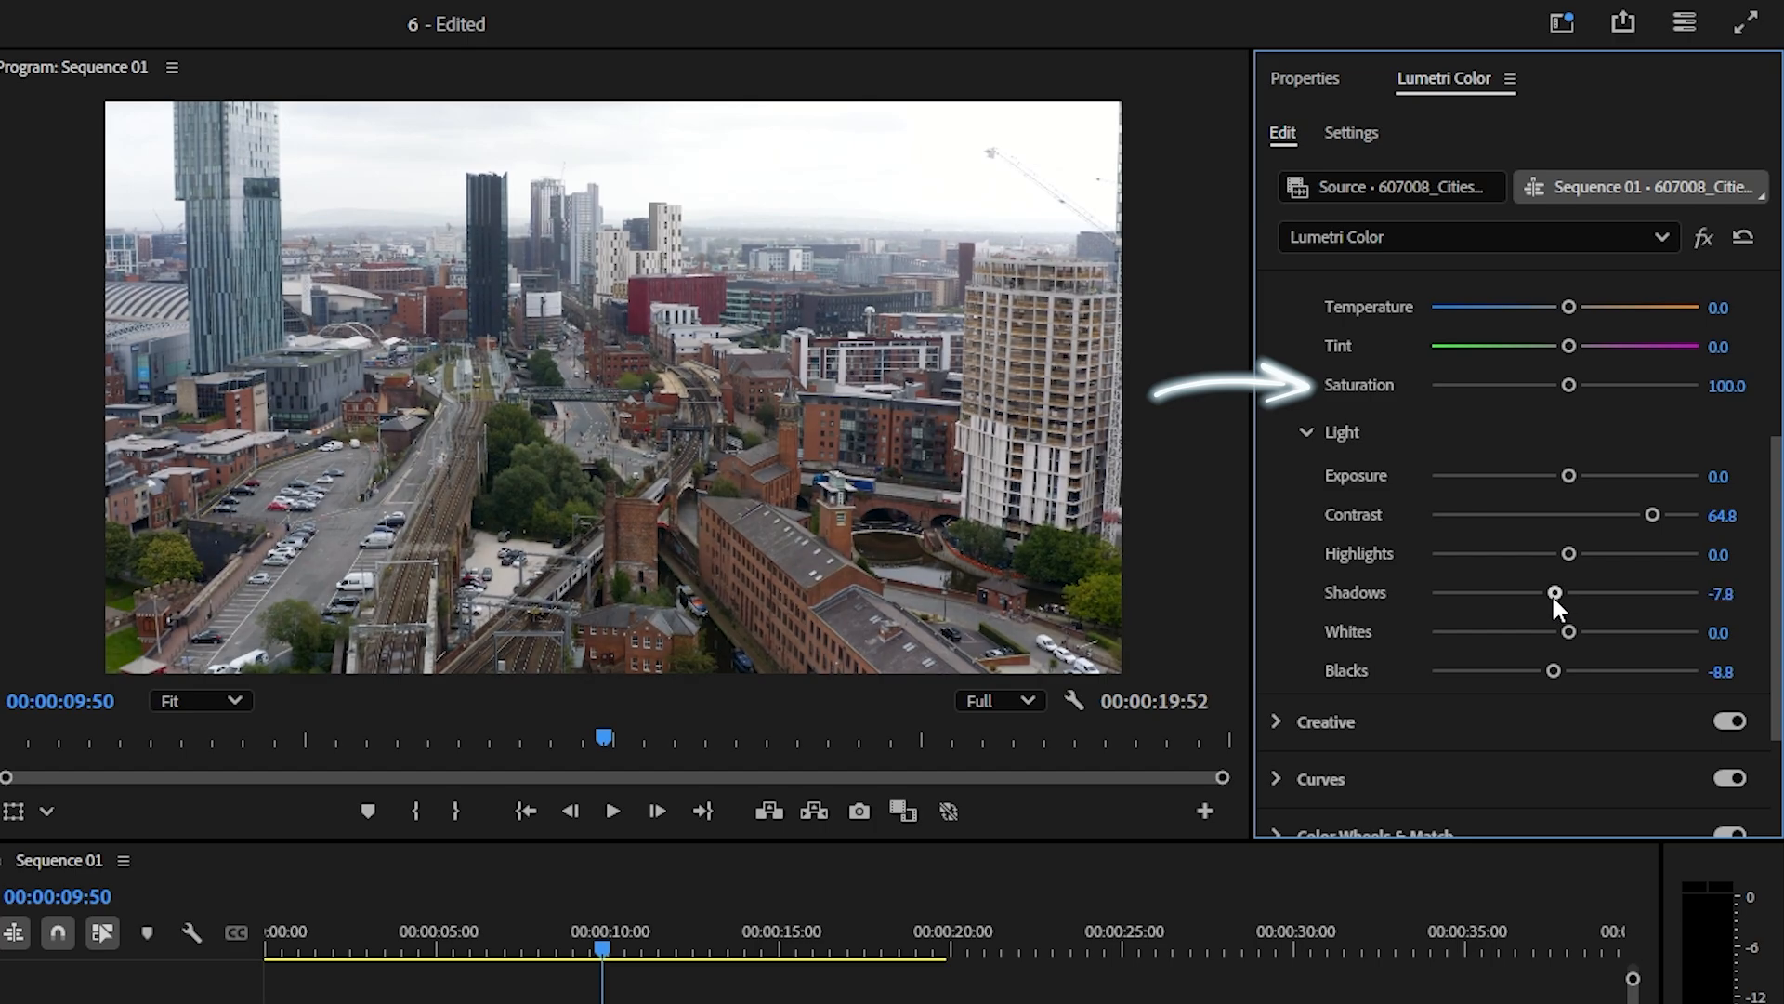
{"action": "left_click_drag", "start_coordinate": [1566, 387], "coordinate": [1609, 387]}
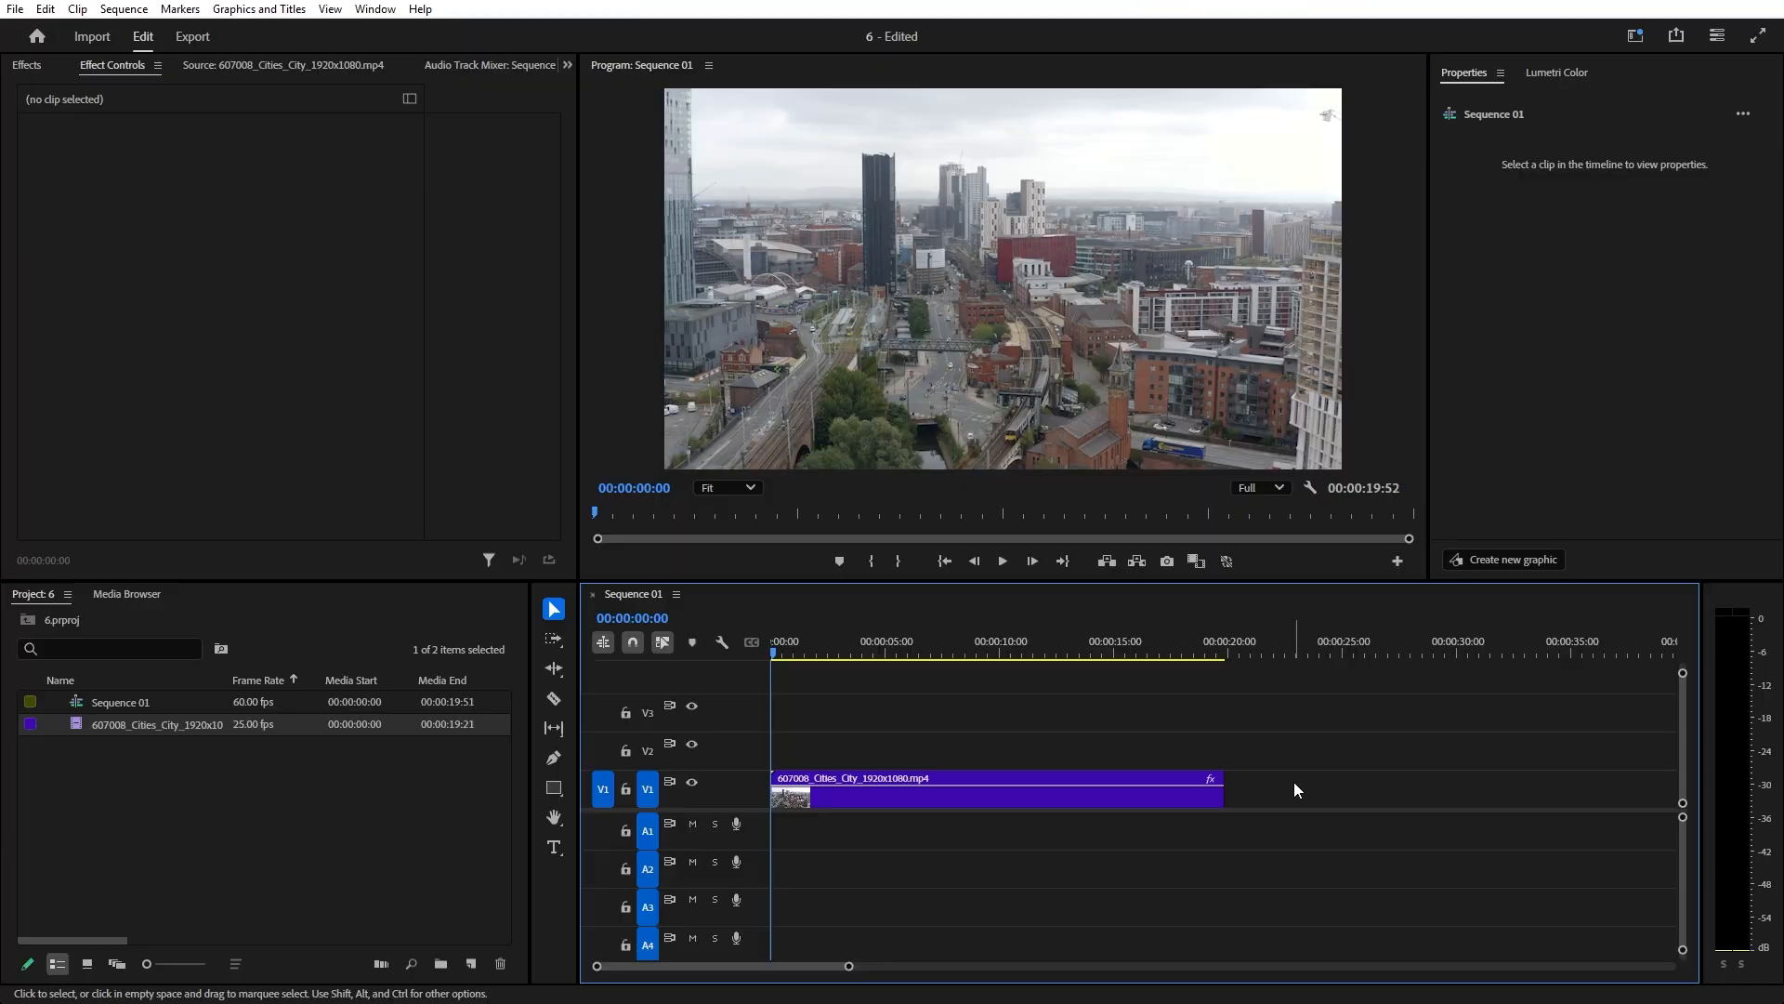
- Select the city clip in the timeline and set its Lumetri Highlights to -6.7 and Whites to 15.0
{"action": "left_click", "coordinate": [1110, 793]}
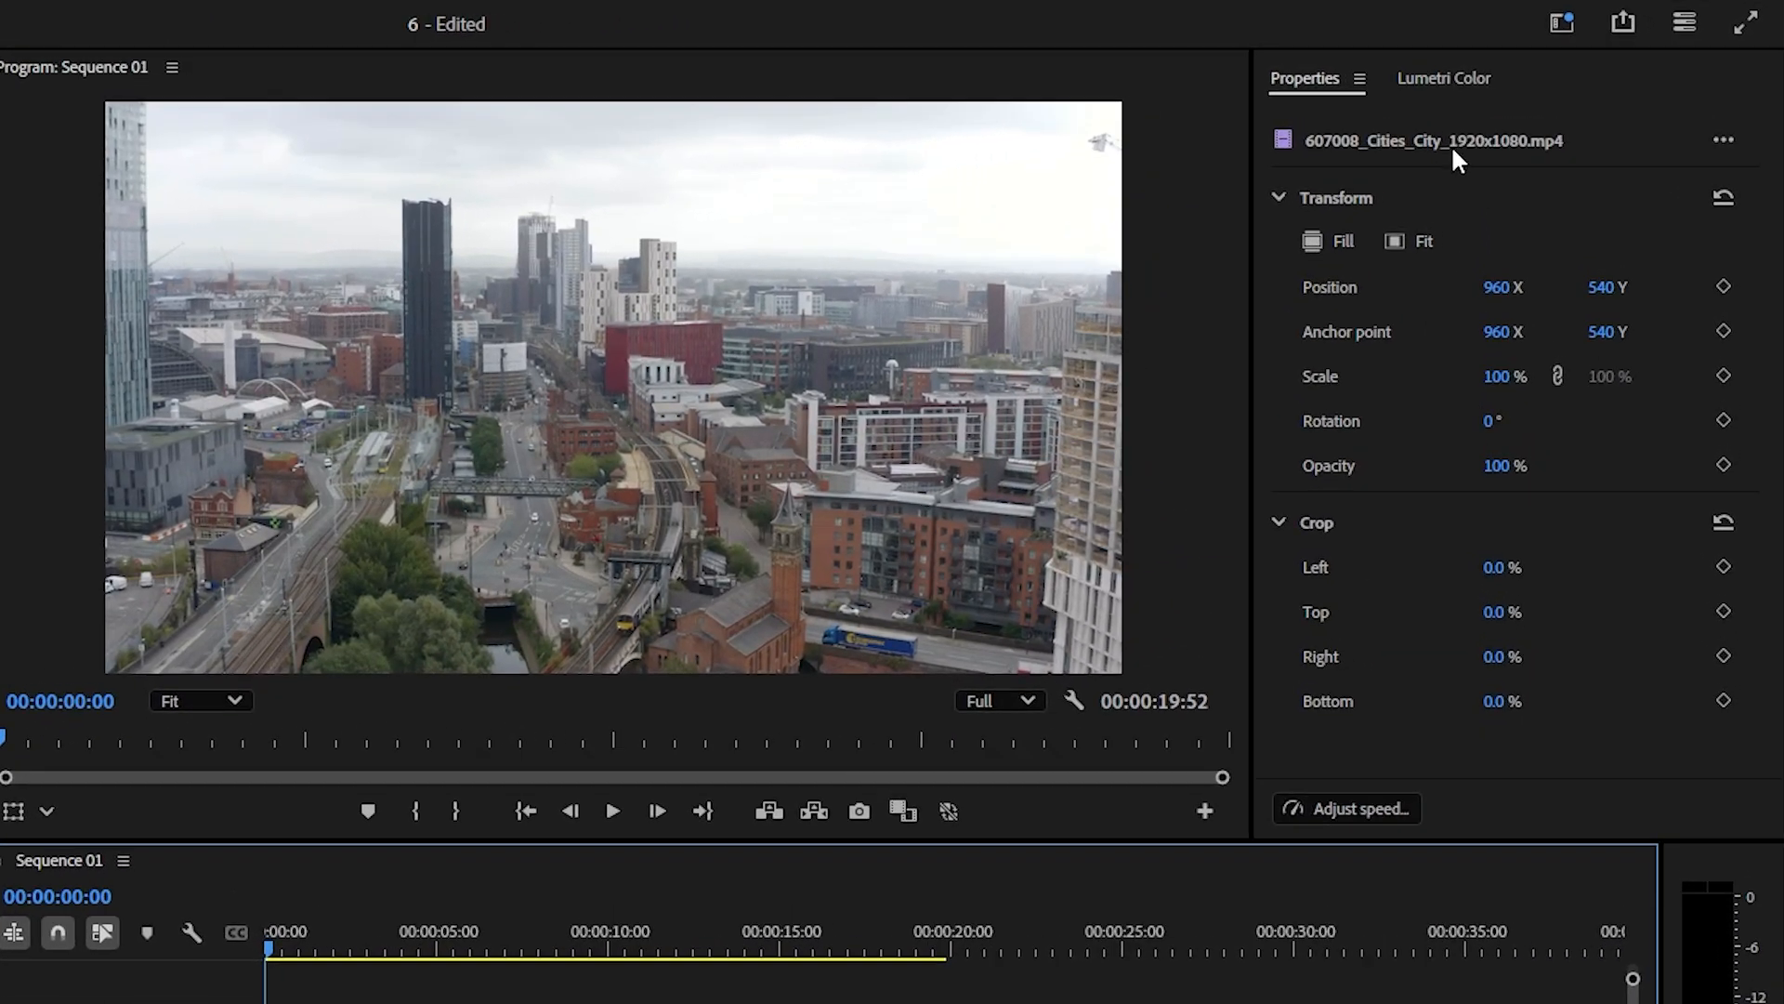
{"action": "left_click", "coordinate": [1556, 73]}
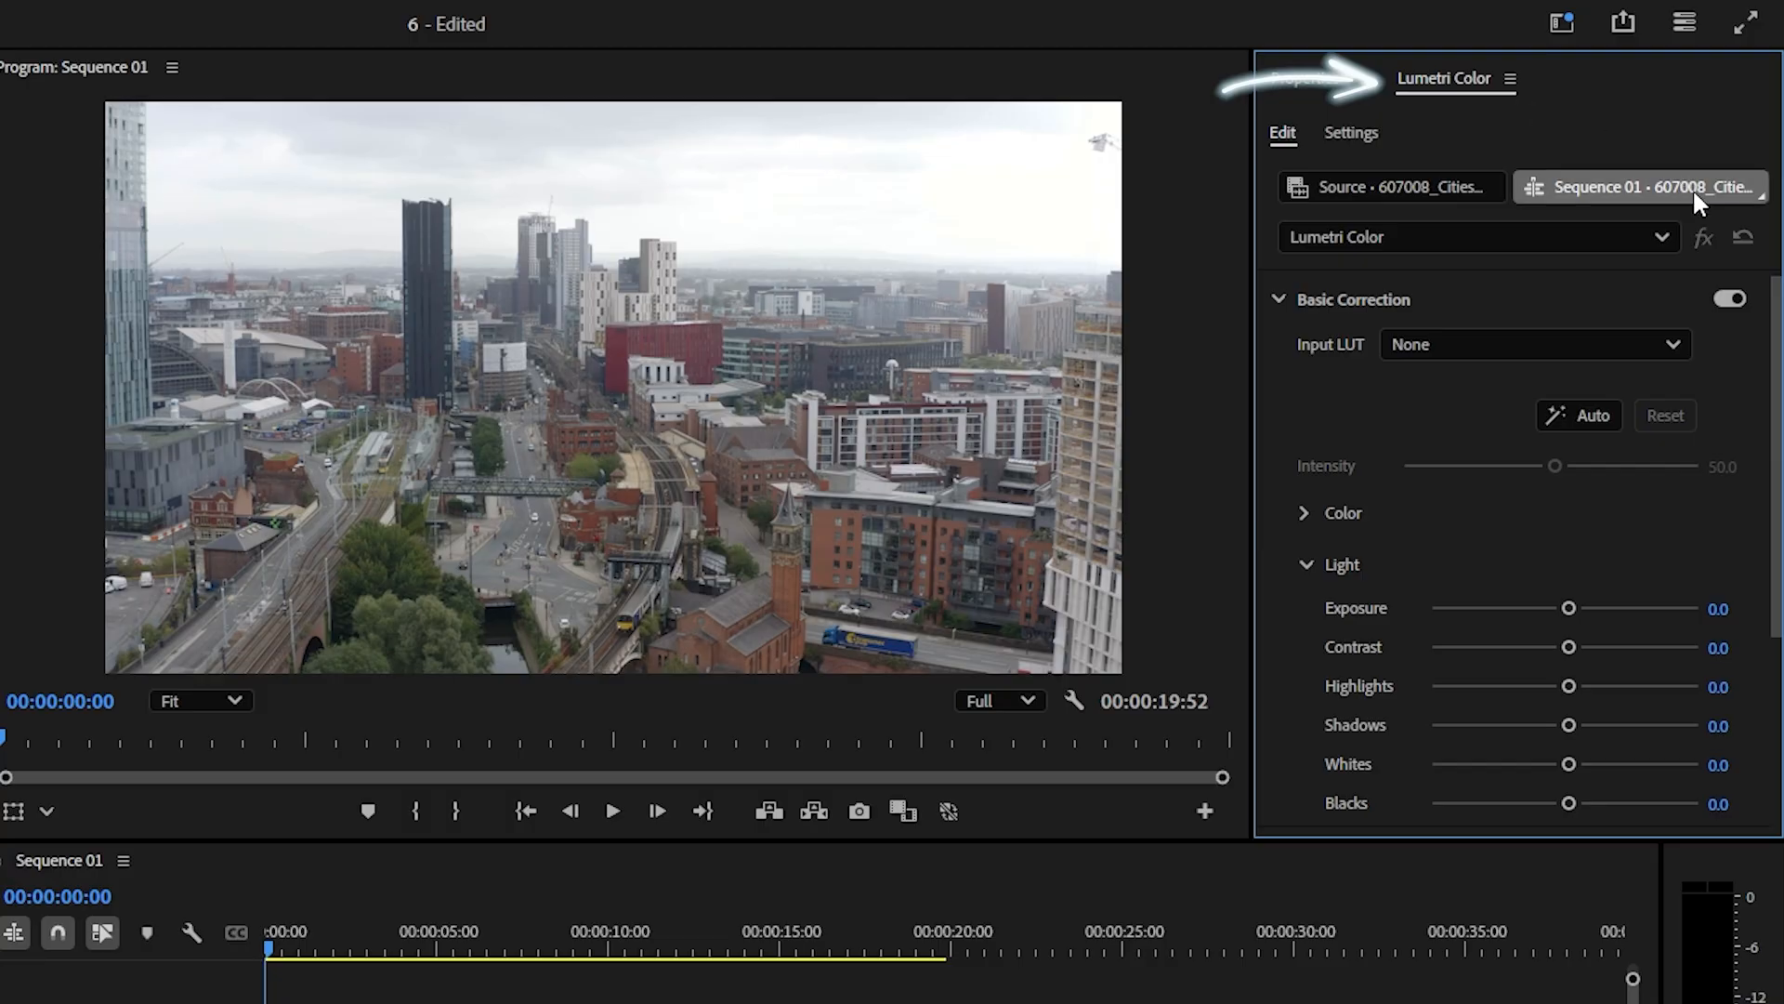
{"action": "scroll", "coordinate": [1780, 385], "scroll_direction": "down", "scroll_amount": 1}
{"action": "scroll", "coordinate": [1780, 386], "scroll_direction": "down", "scroll_amount": 2}
{"action": "scroll", "coordinate": [1780, 386], "scroll_direction": "up", "scroll_amount": 1}
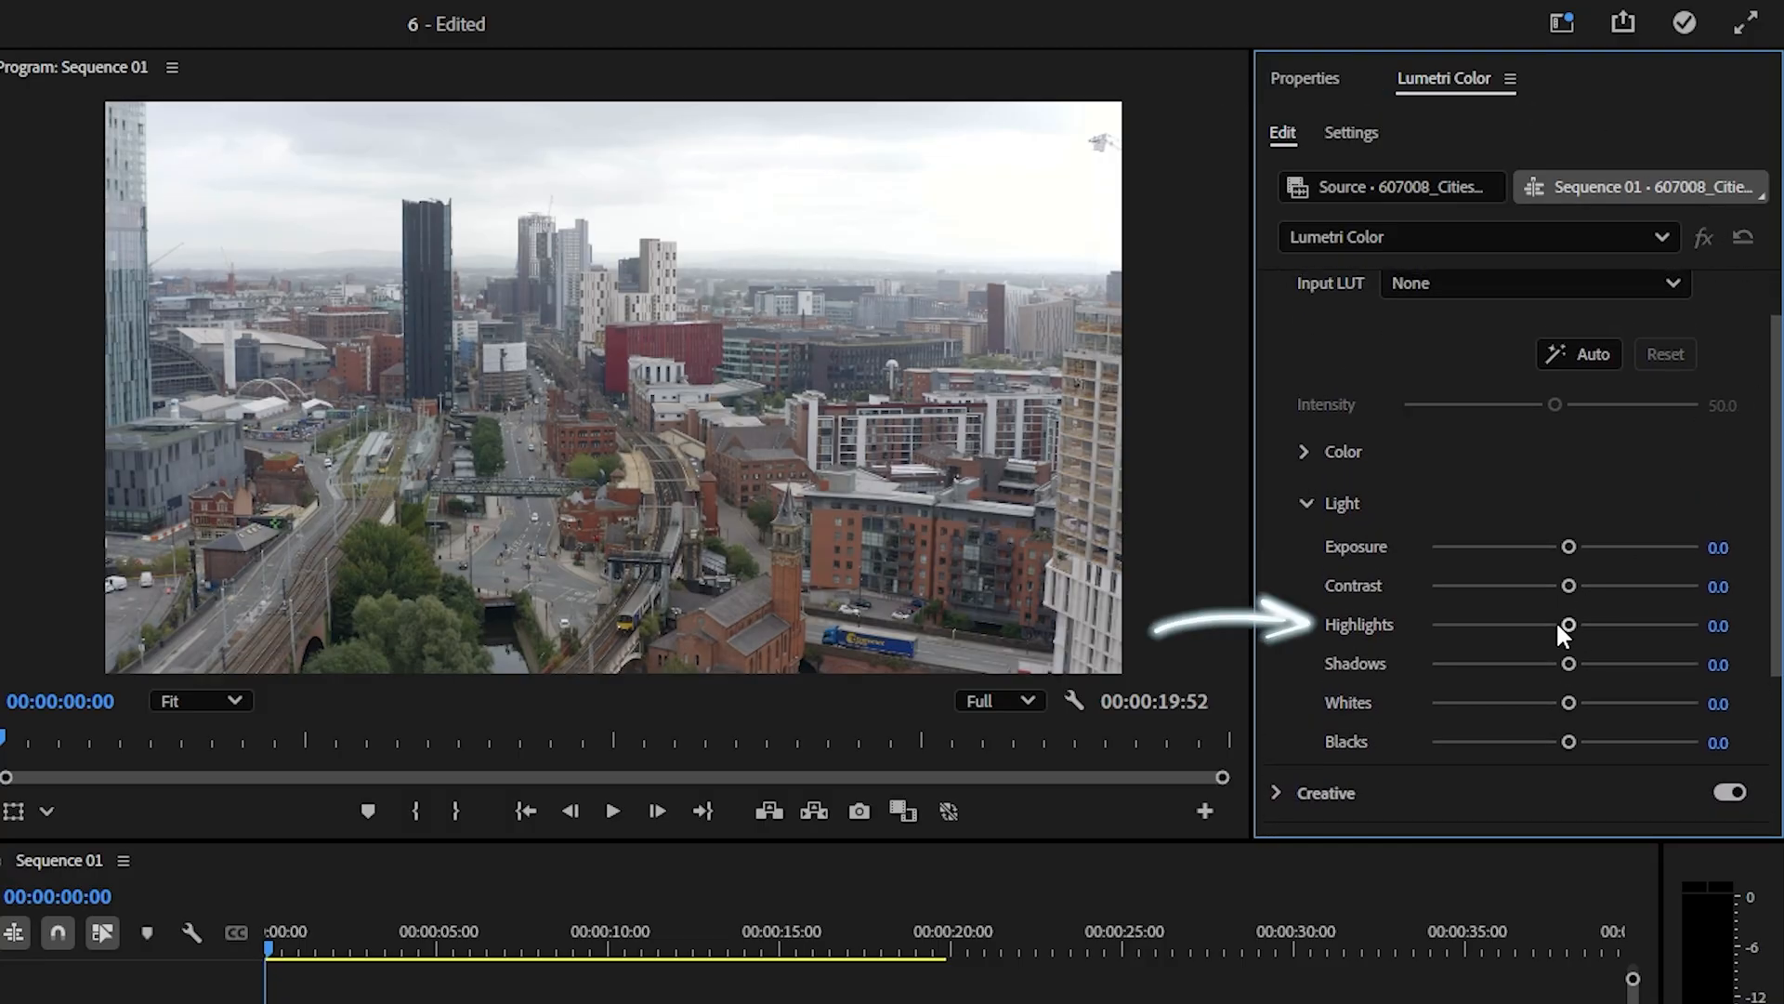
{"action": "mouse_move", "coordinate": [1563, 624]}
{"action": "left_mouse_down"}
{"action": "mouse_move", "coordinate": [1524, 623]}
{"action": "mouse_move", "coordinate": [1570, 627]}
{"action": "mouse_move", "coordinate": [1555, 630]}
{"action": "left_mouse_up"}
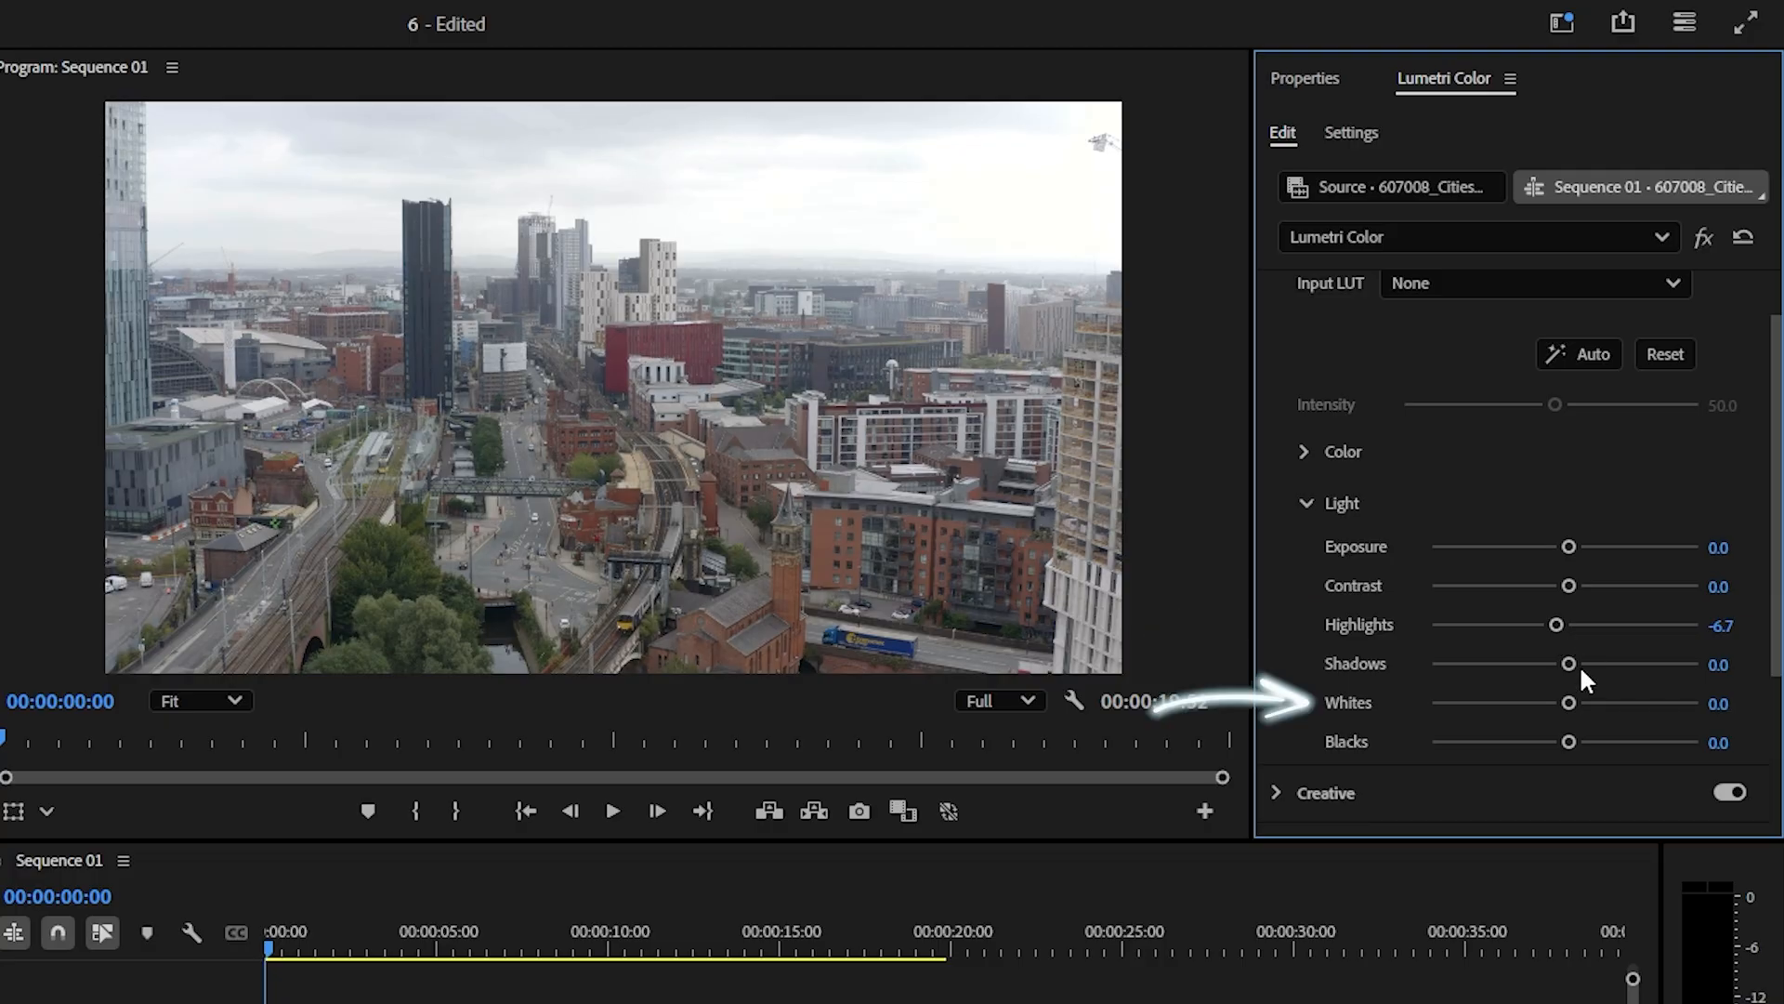
{"action": "left_click_drag", "start_coordinate": [1570, 703], "coordinate": [1582, 703]}
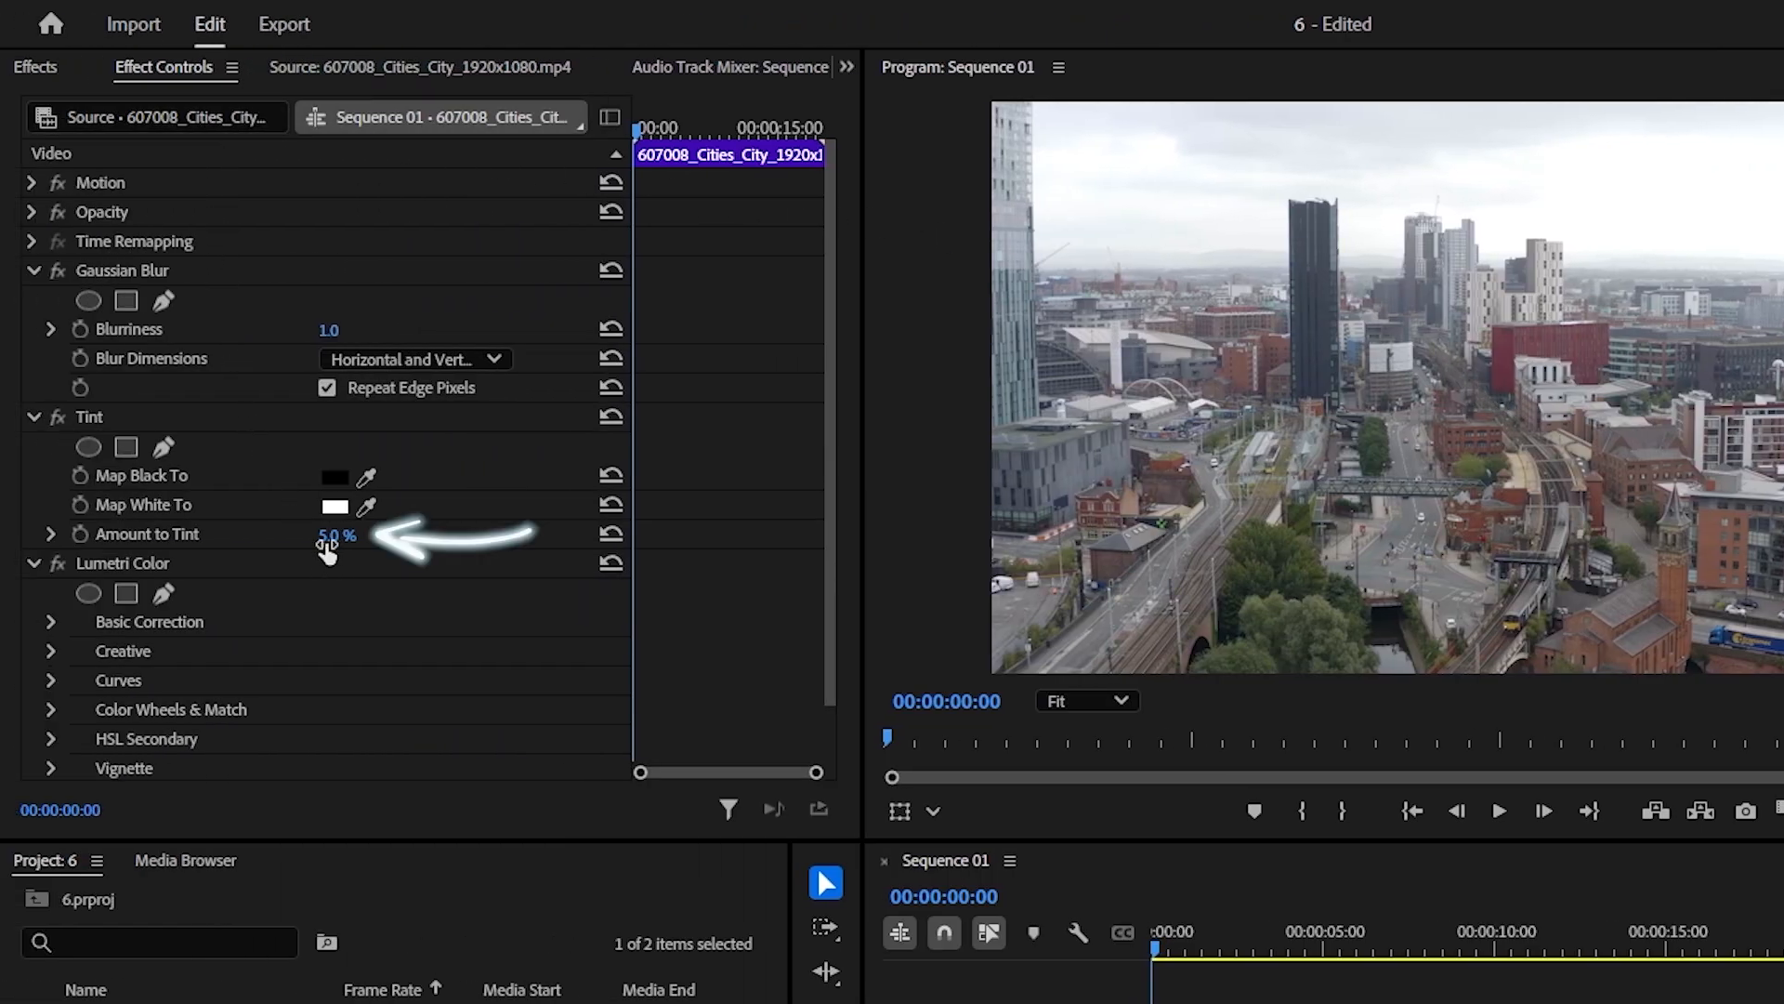
- Set Amount to Tint to 0%, and remove the Gaussian Blur and Tint effects from the clip
{"action": "left_click_drag", "start_coordinate": [336, 537], "coordinate": [318, 536]}
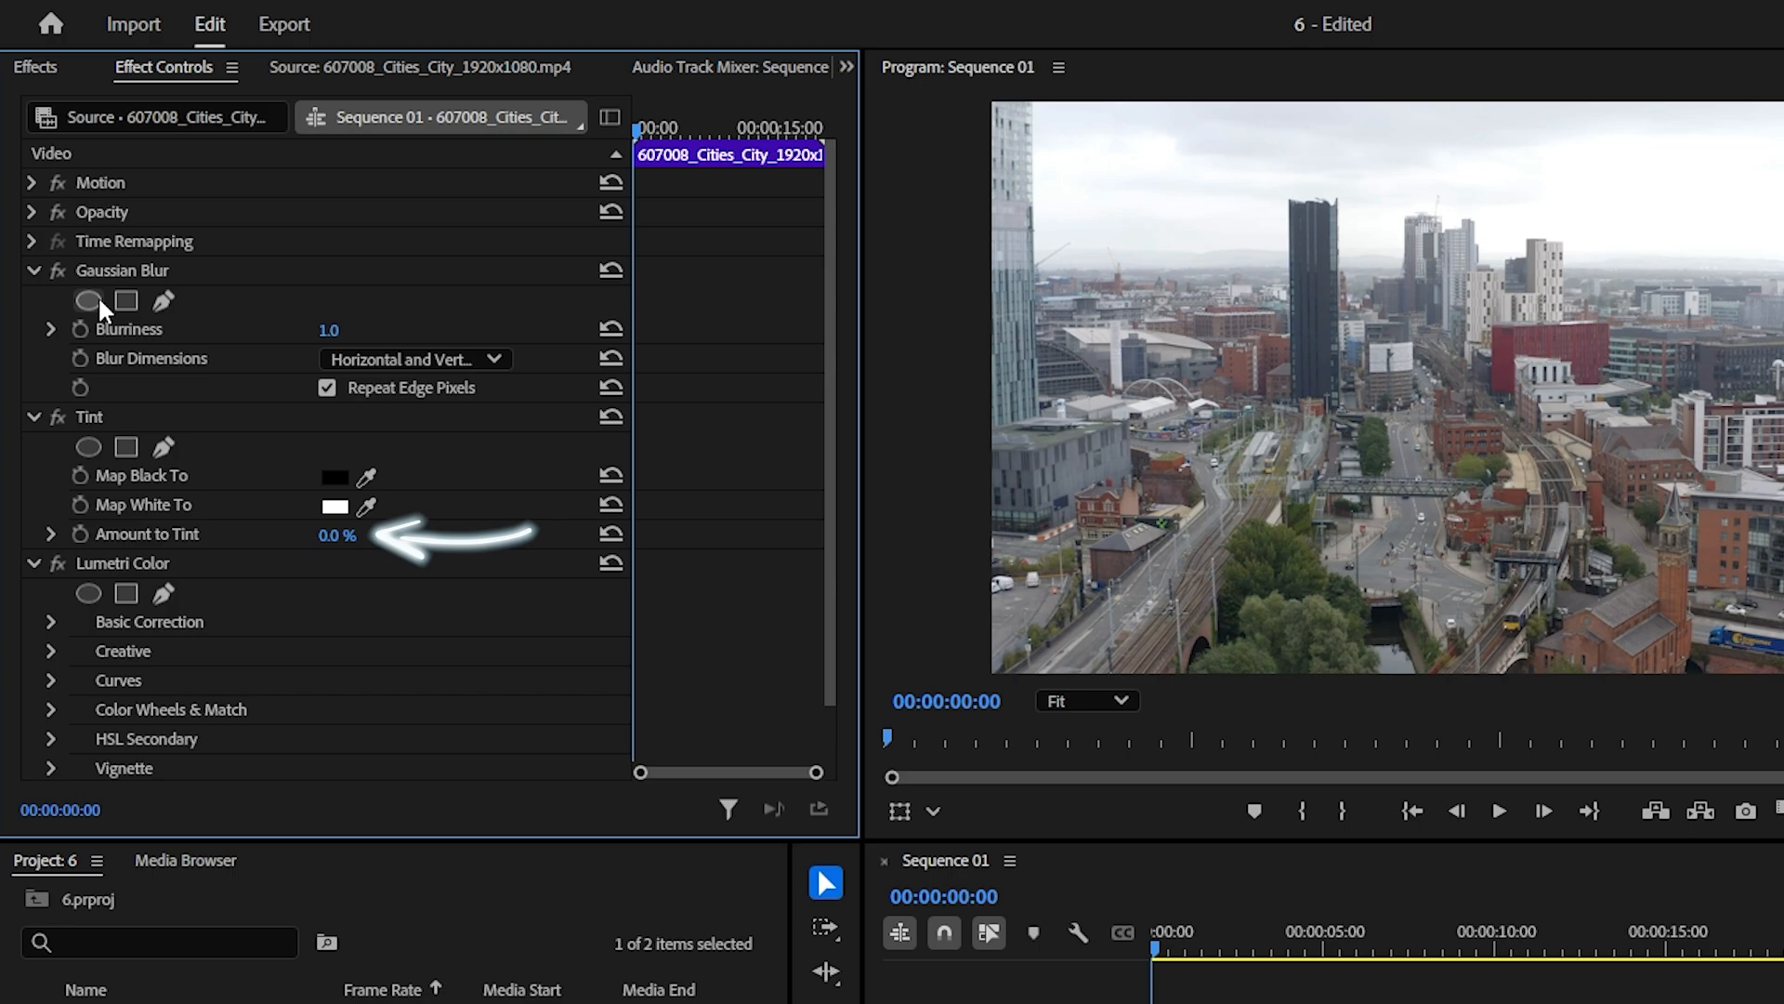
{"action": "left_click", "coordinate": [112, 271]}
{"action": "key", "text": "Delete"}
{"action": "left_click", "coordinate": [104, 271]}
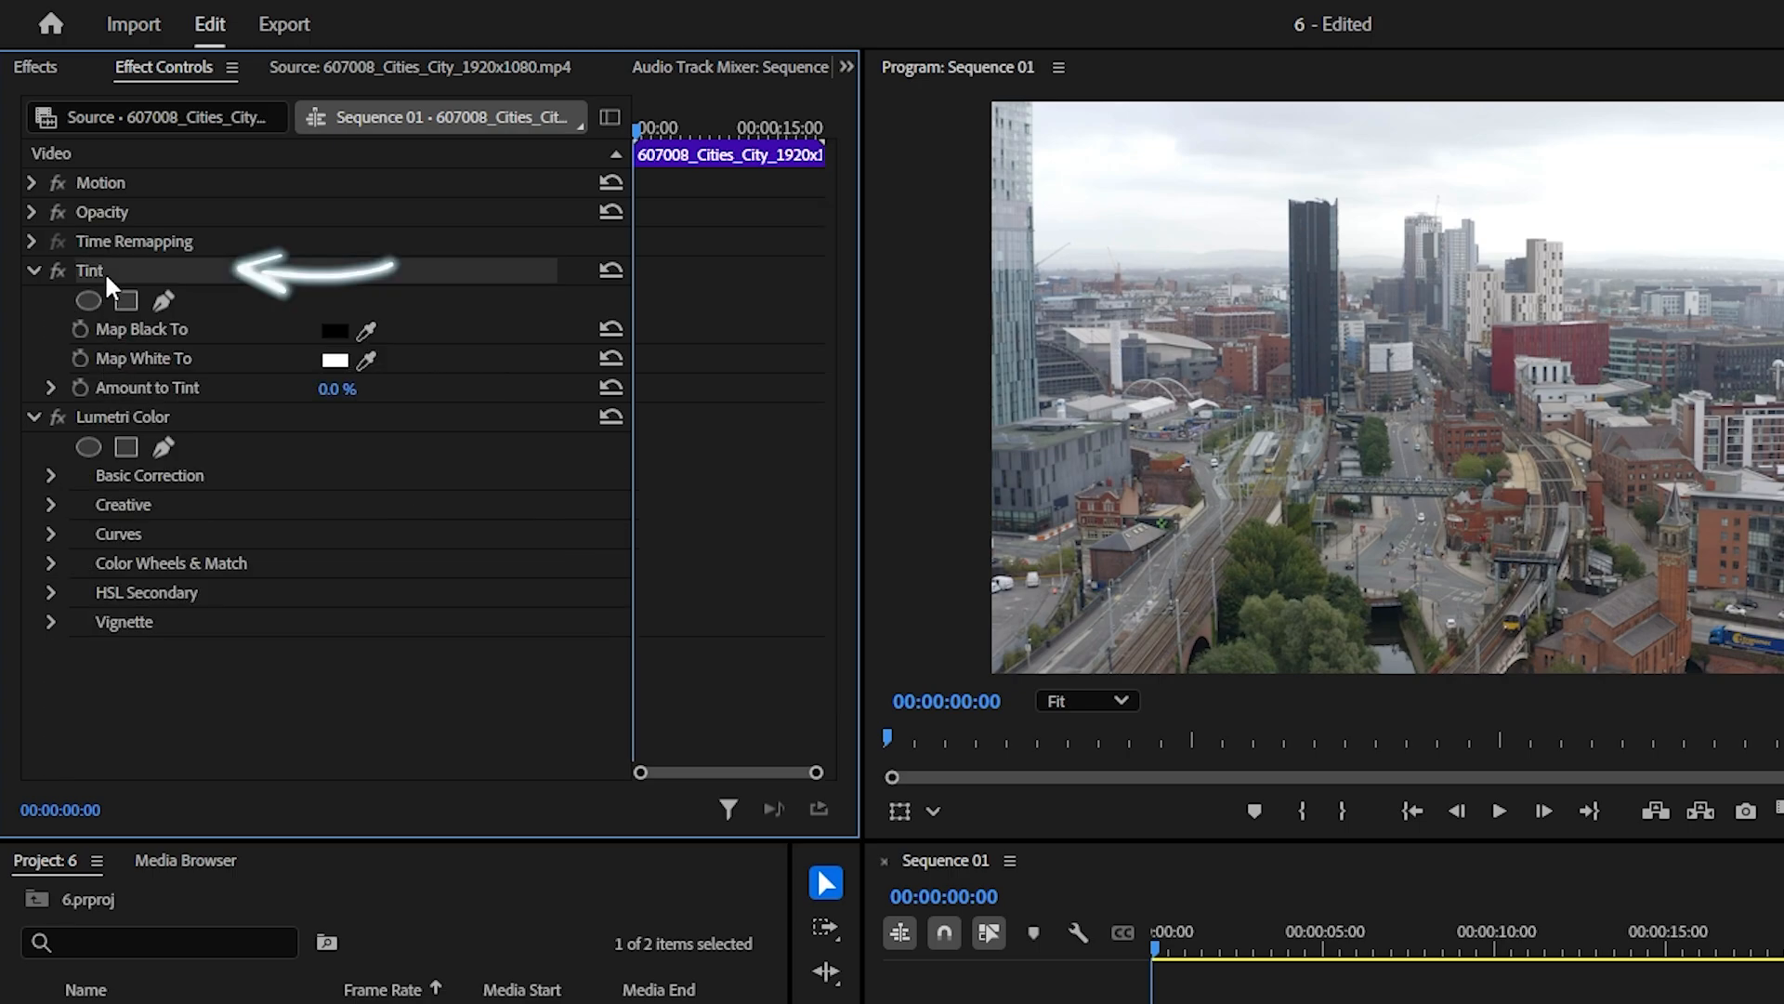
{"action": "key", "text": "Delete"}
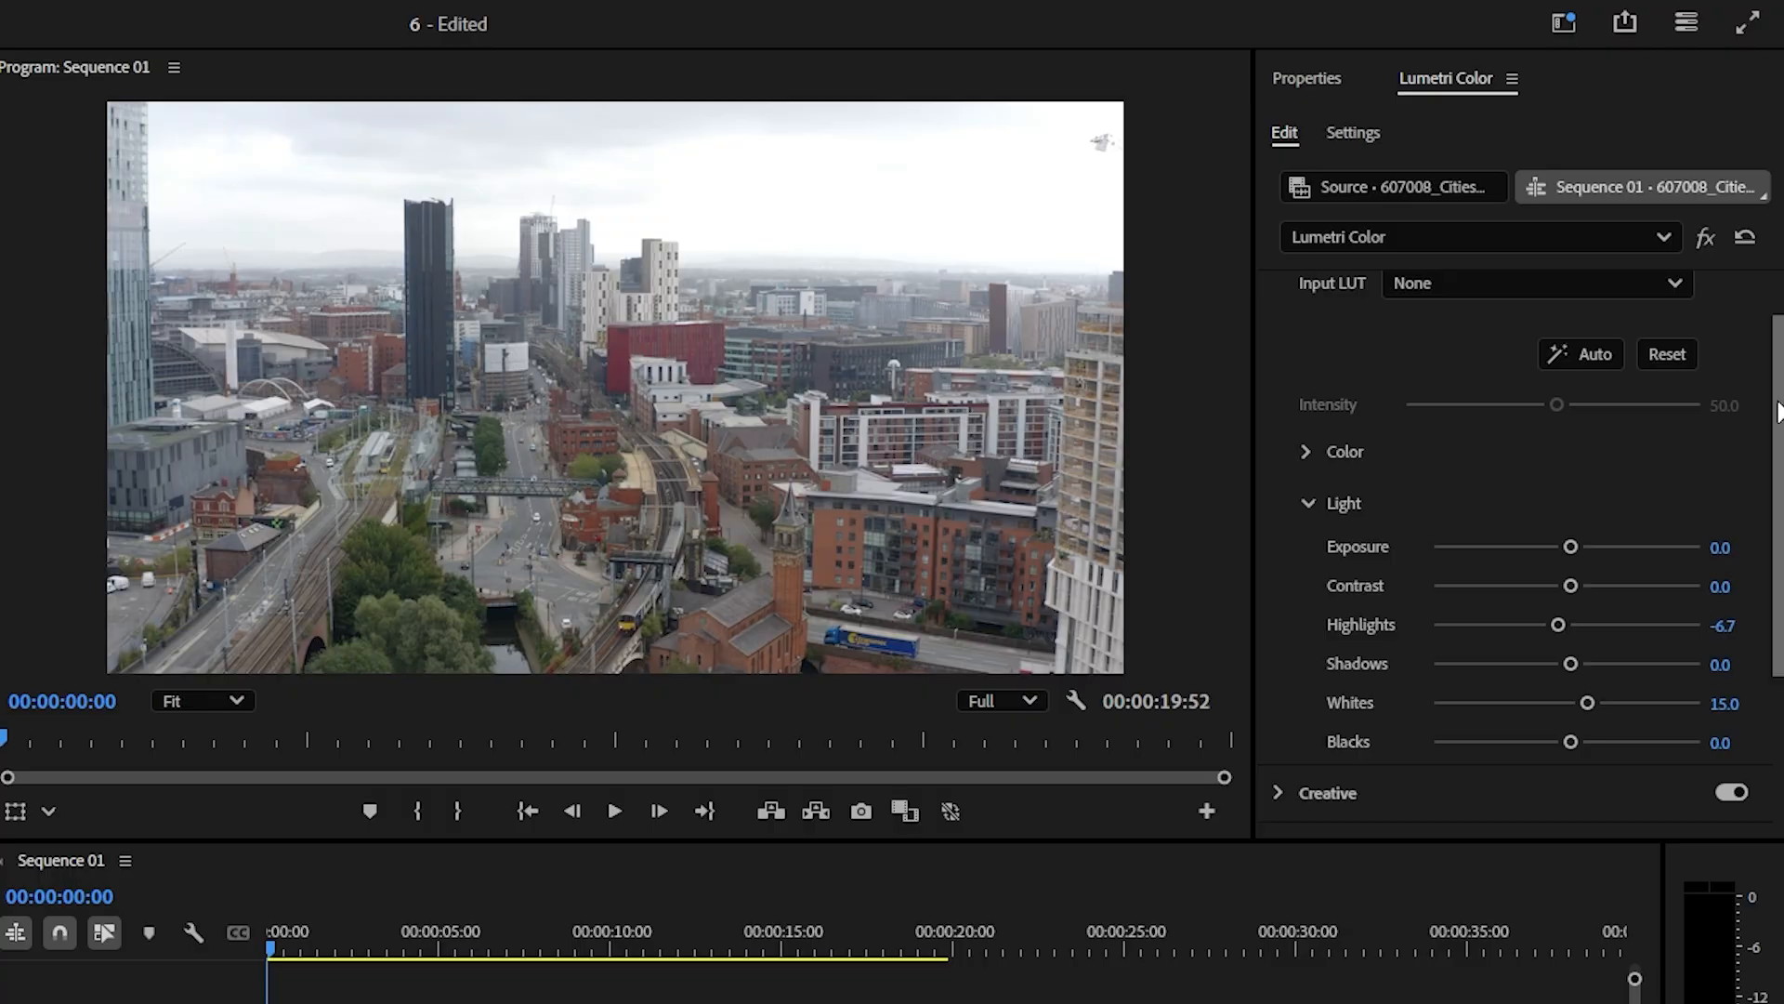
- On the Hue vs Sat curve, raise the magenta hues and pull the yellow-green hues slightly below neutral, and play back the clip
{"action": "left_click_drag", "start_coordinate": [1778, 412], "coordinate": [1778, 585]}
{"action": "left_click", "coordinate": [1282, 577]}
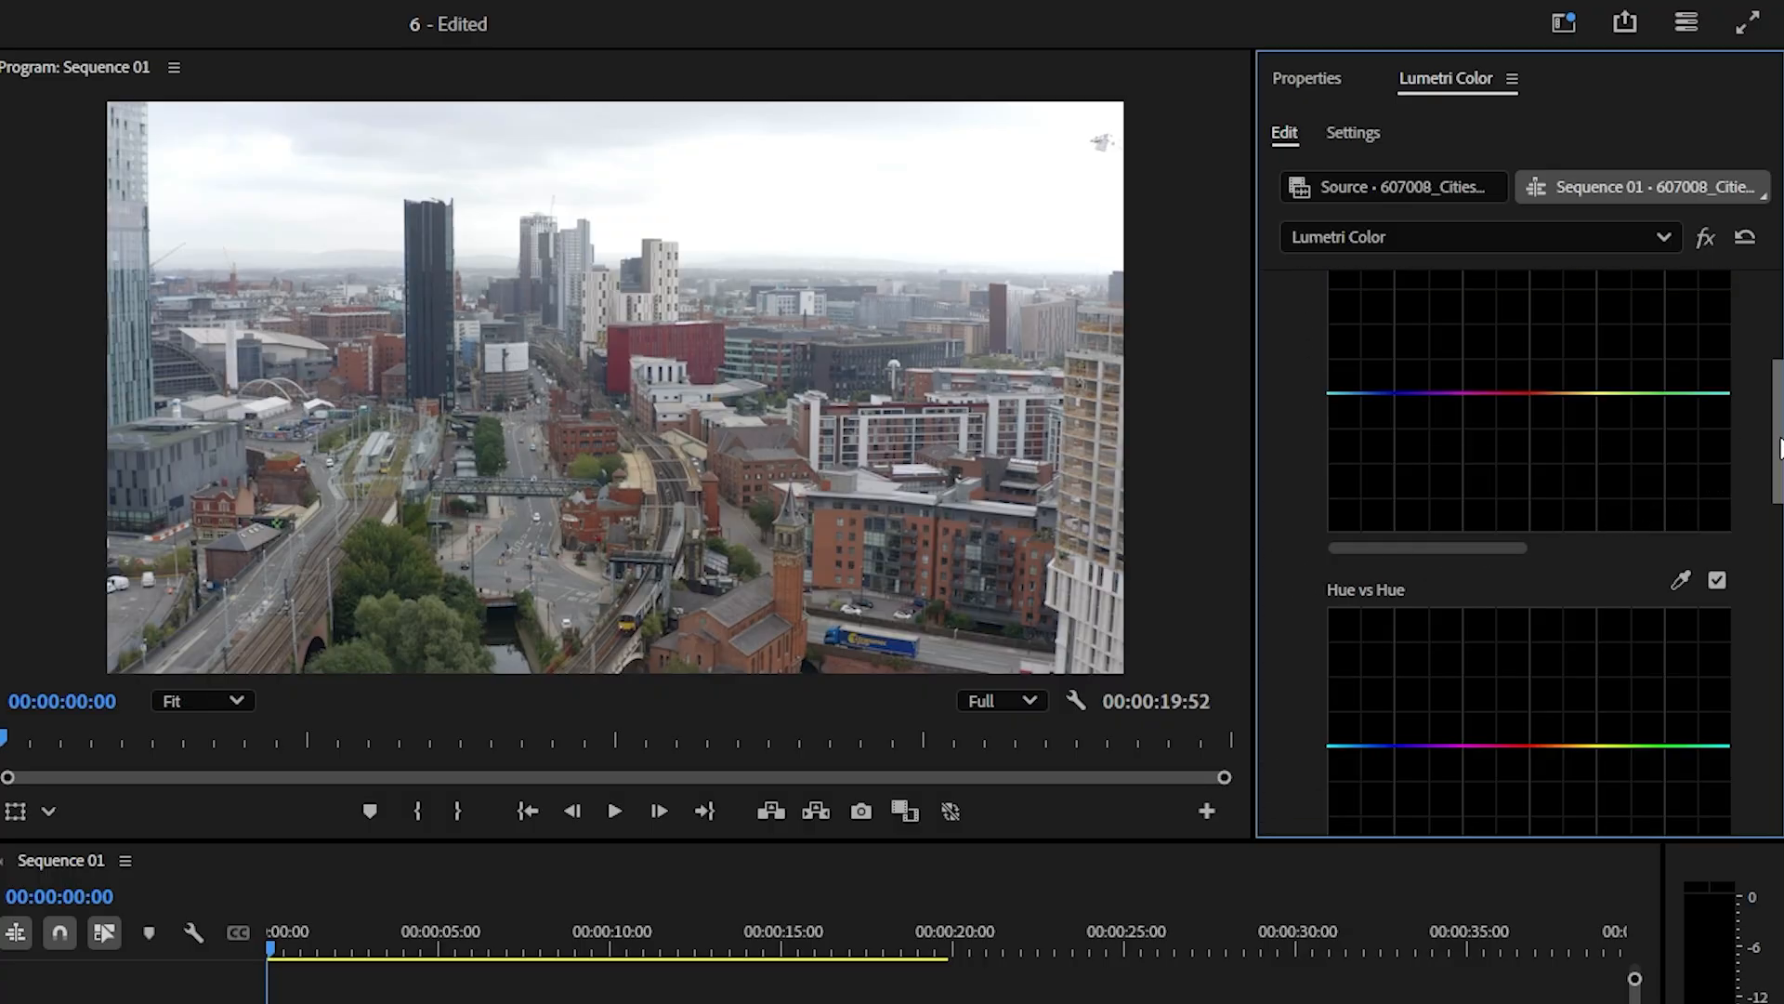
{"action": "left_click_drag", "start_coordinate": [1778, 456], "coordinate": [1778, 406]}
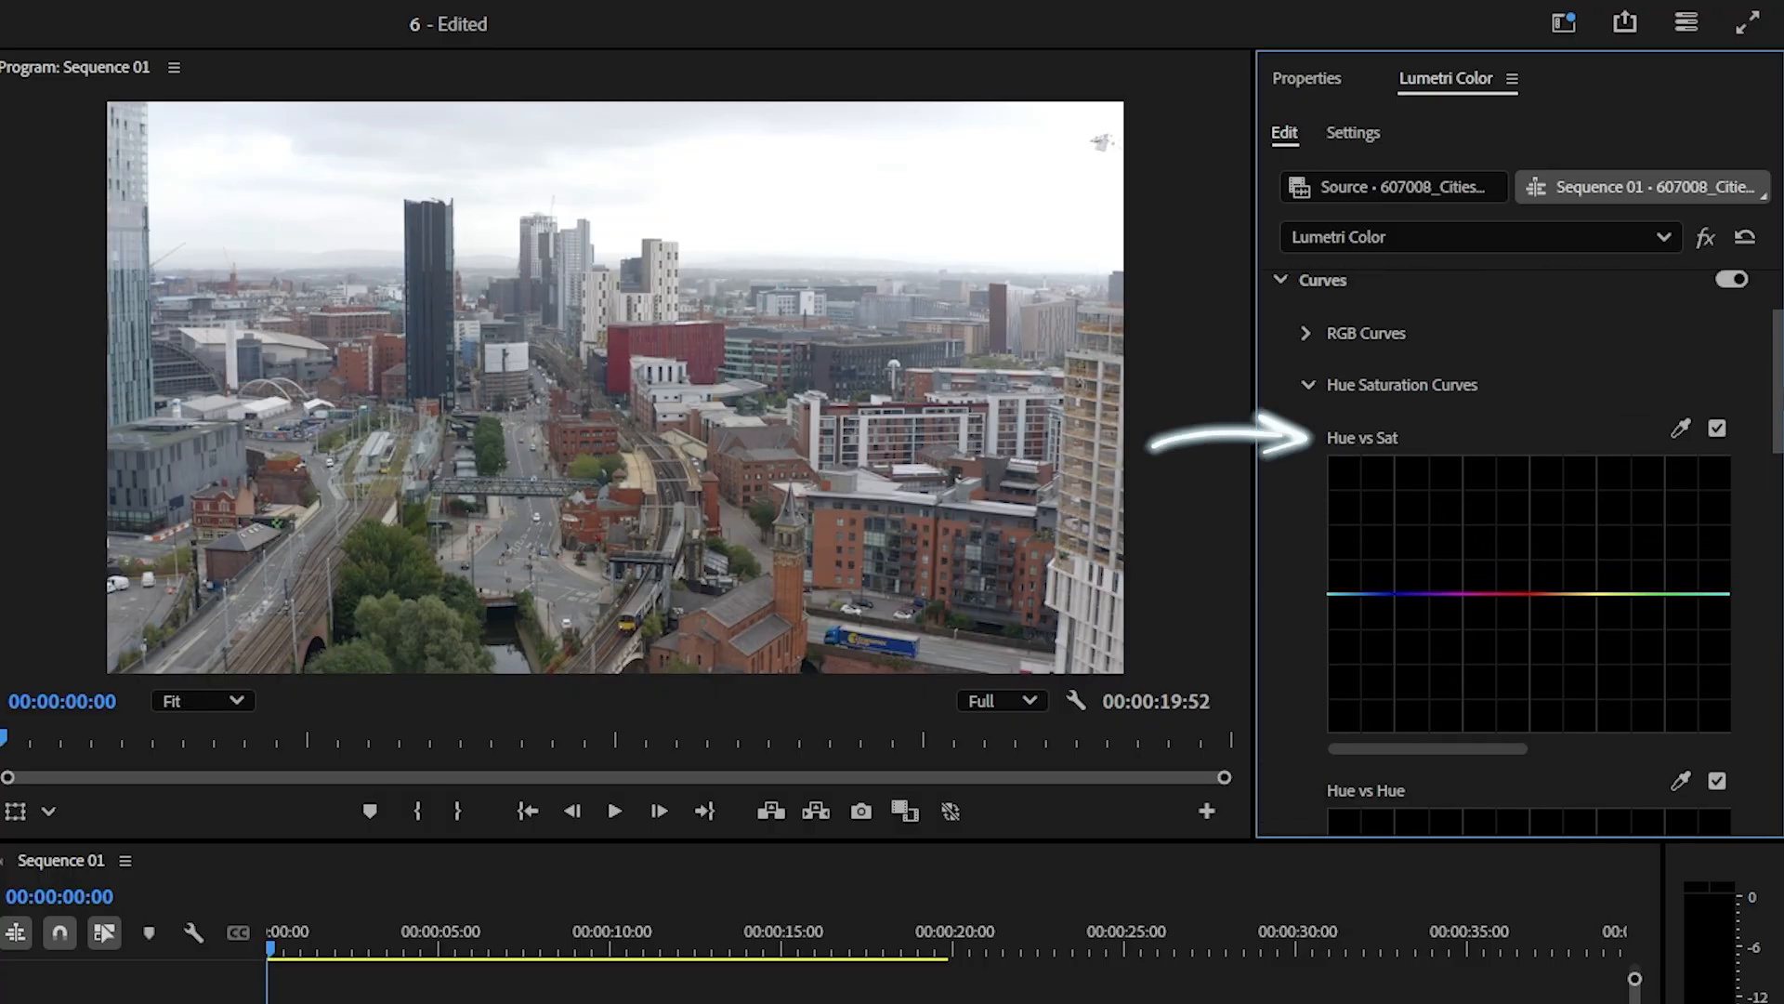
{"action": "left_click_drag", "start_coordinate": [1448, 595], "coordinate": [1451, 565]}
{"action": "left_click_drag", "start_coordinate": [1620, 573], "coordinate": [1618, 606]}
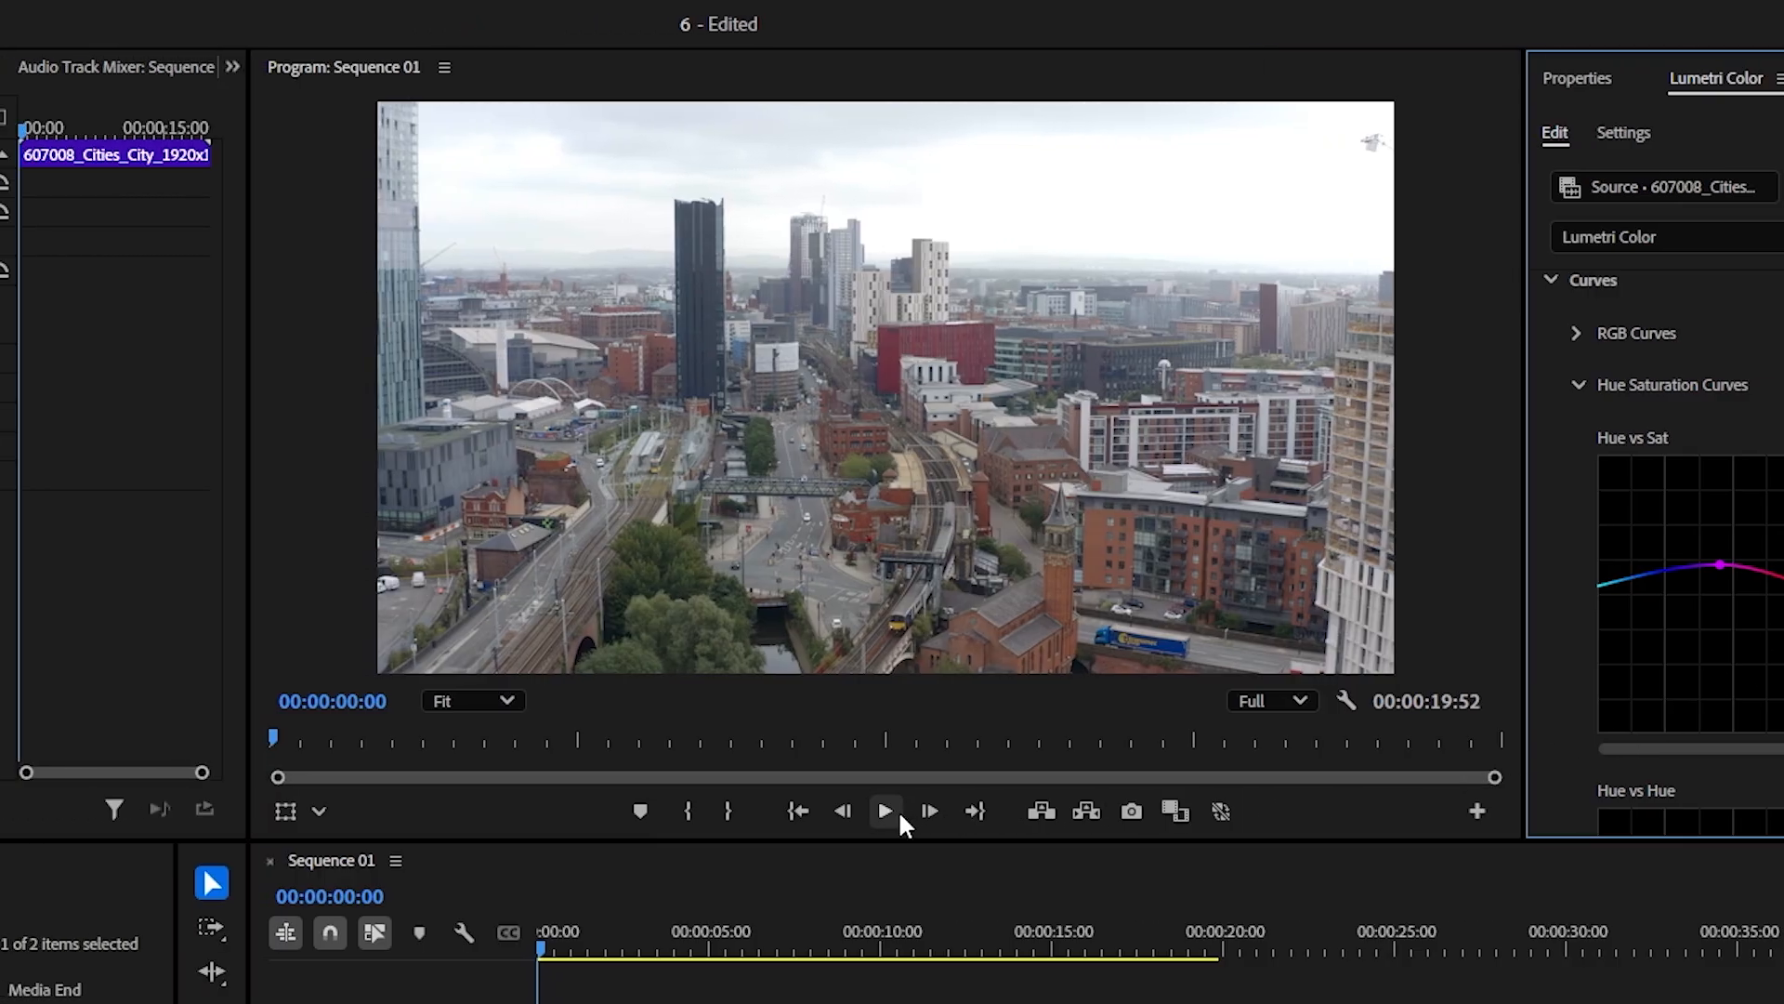
{"action": "left_click", "coordinate": [615, 810]}
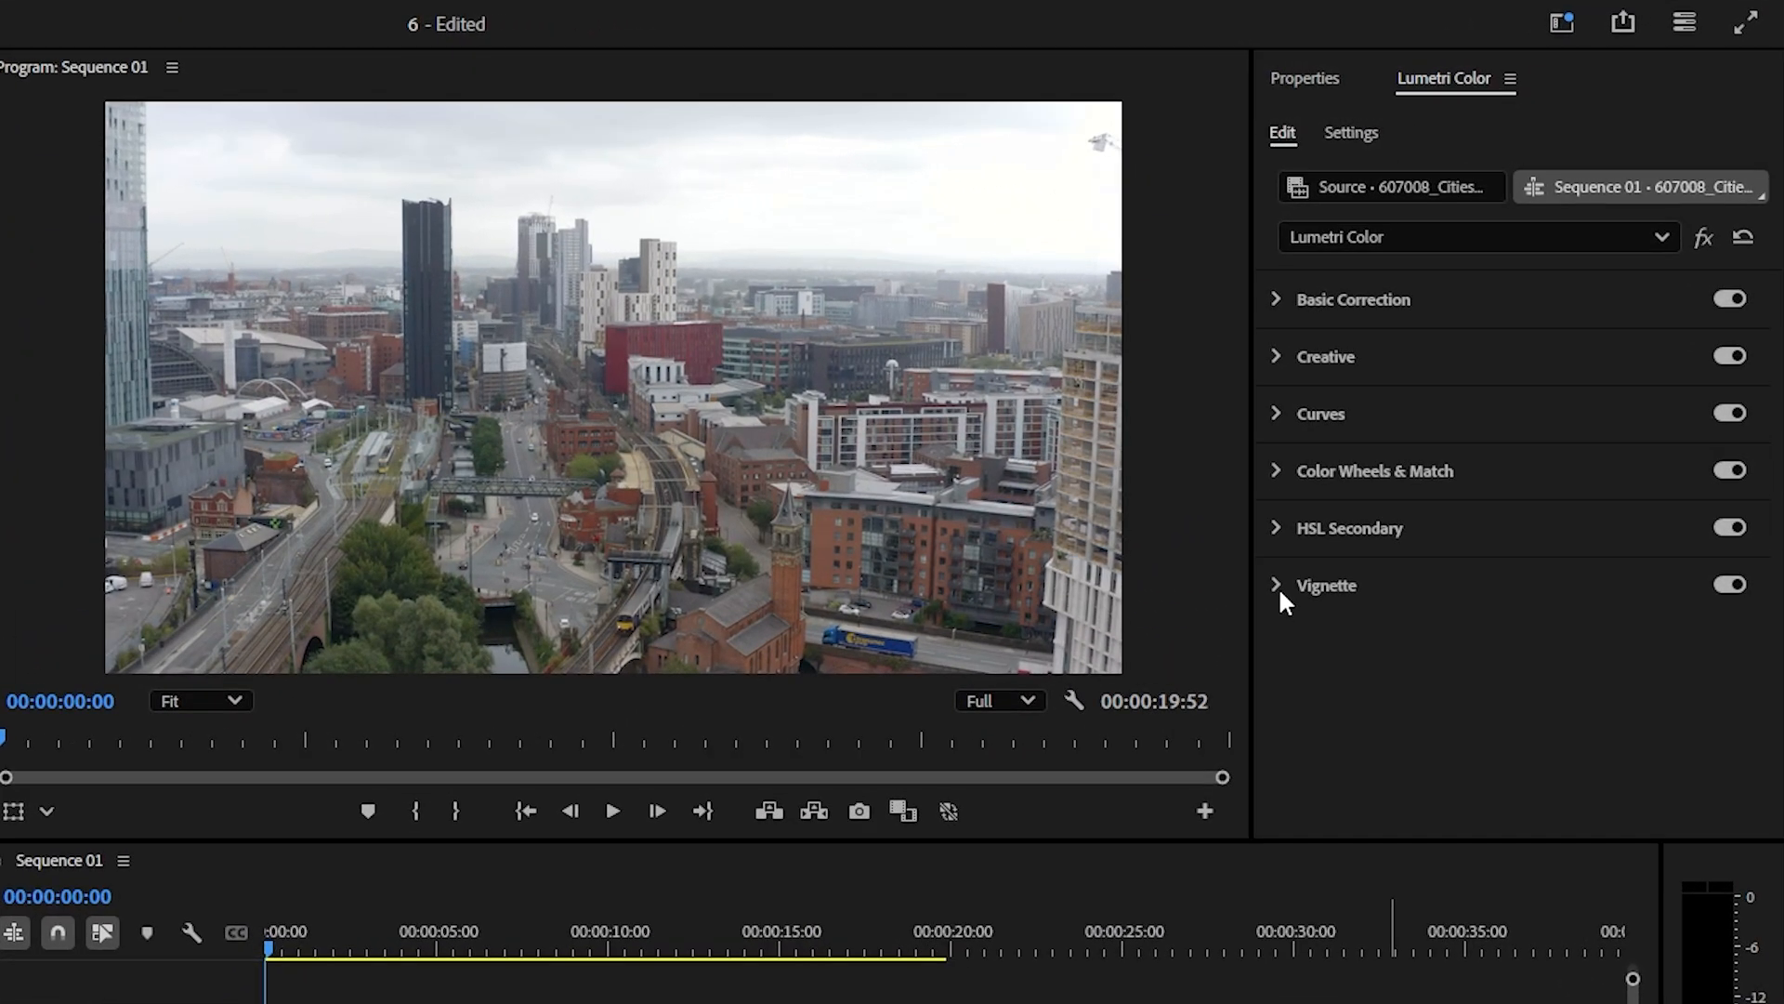
- Set the Vignette Amount to -1.0 to darken the edges of the frame
{"action": "left_click", "coordinate": [1446, 411]}
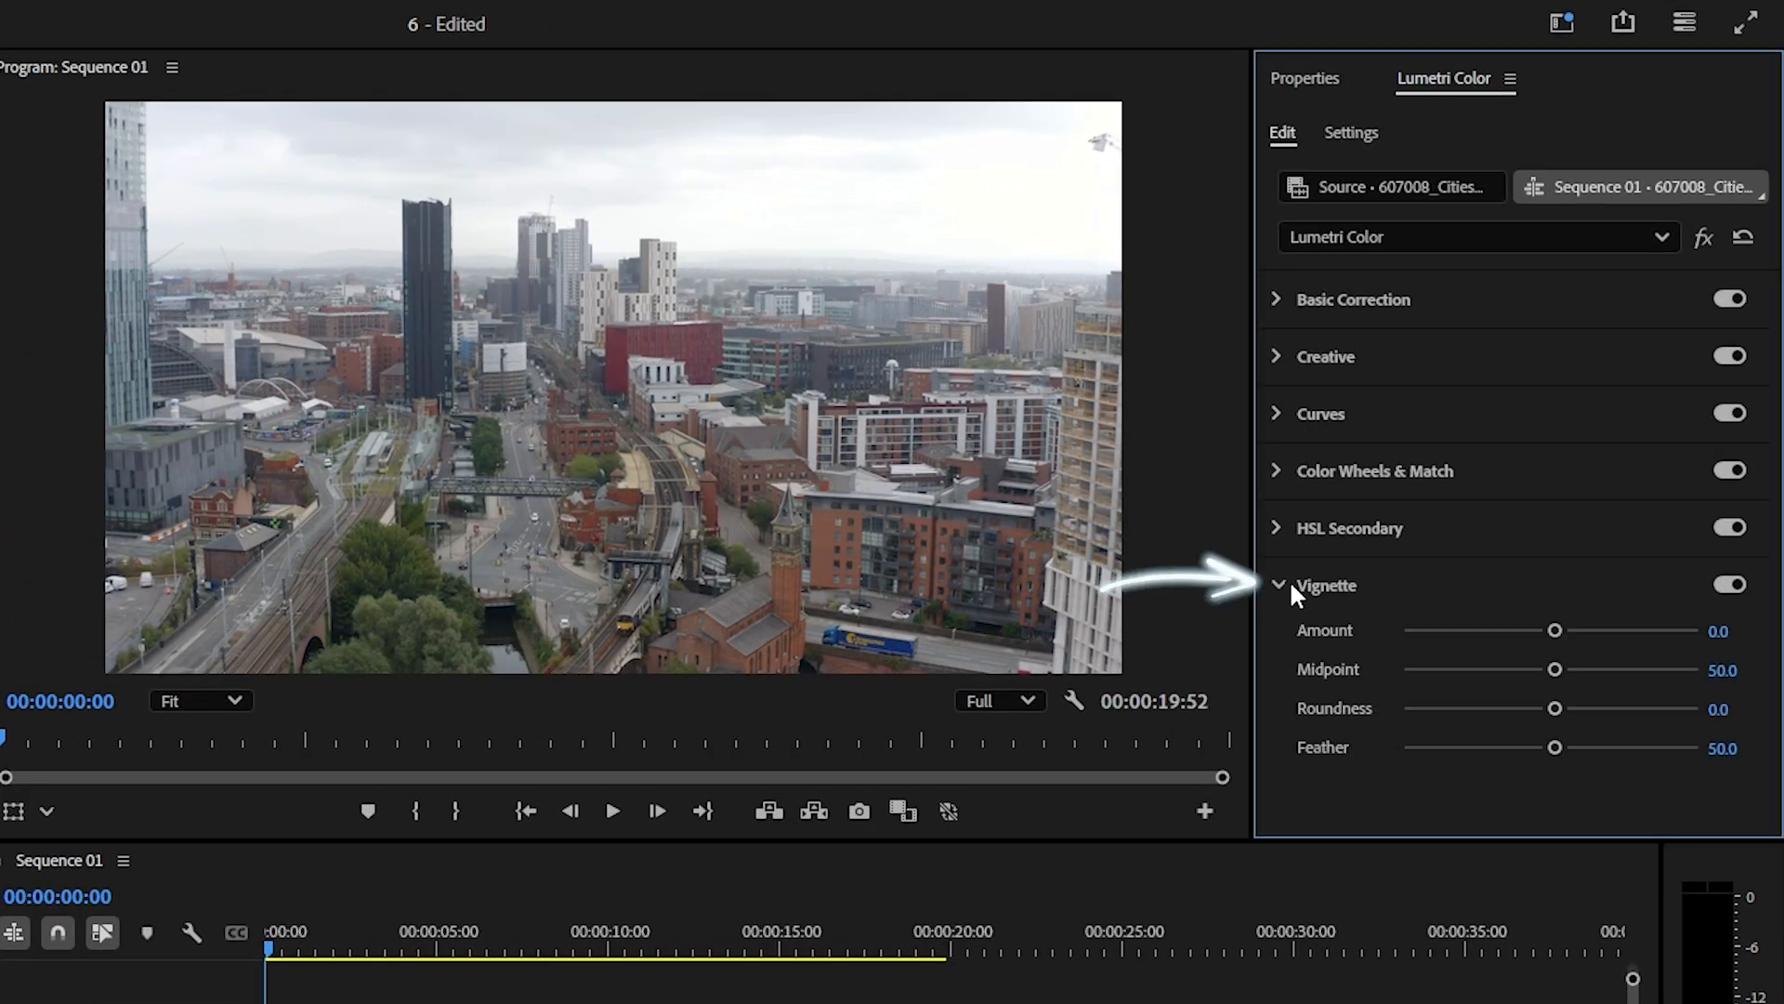
{"action": "left_click", "coordinate": [1731, 630]}
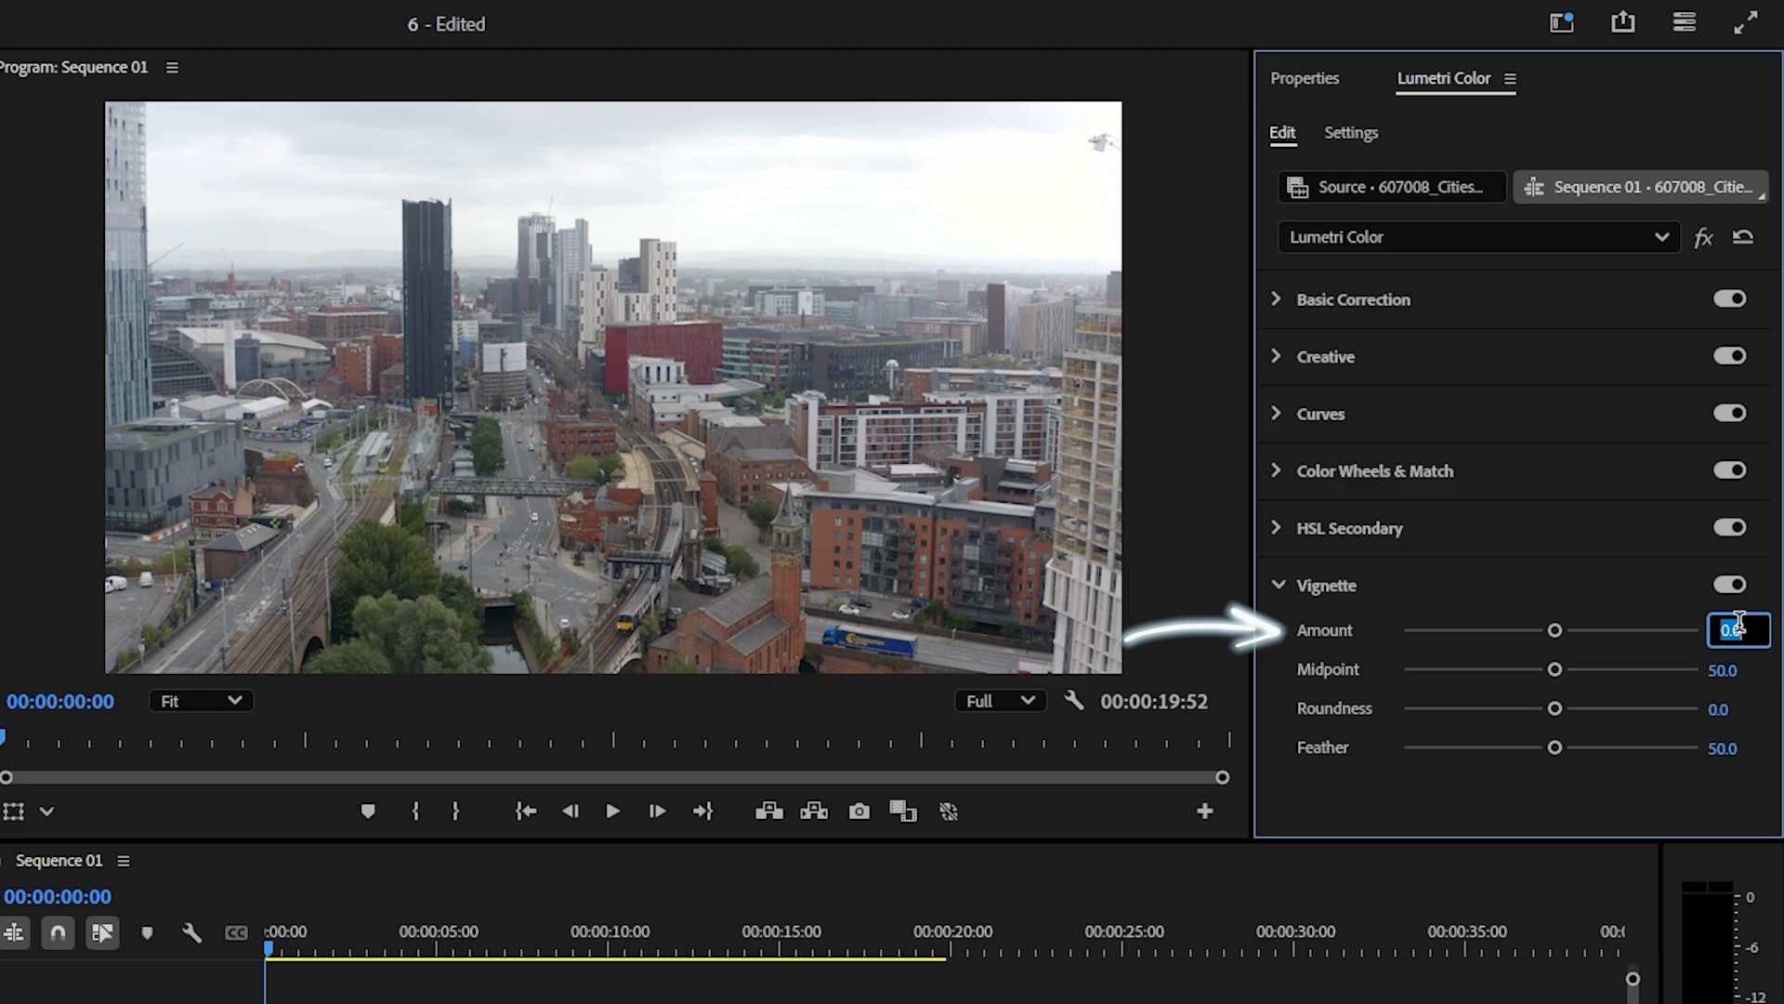
{"action": "key", "text": "BackSpace"}
{"action": "type", "text": "-1"}
{"action": "key", "text": "Return"}
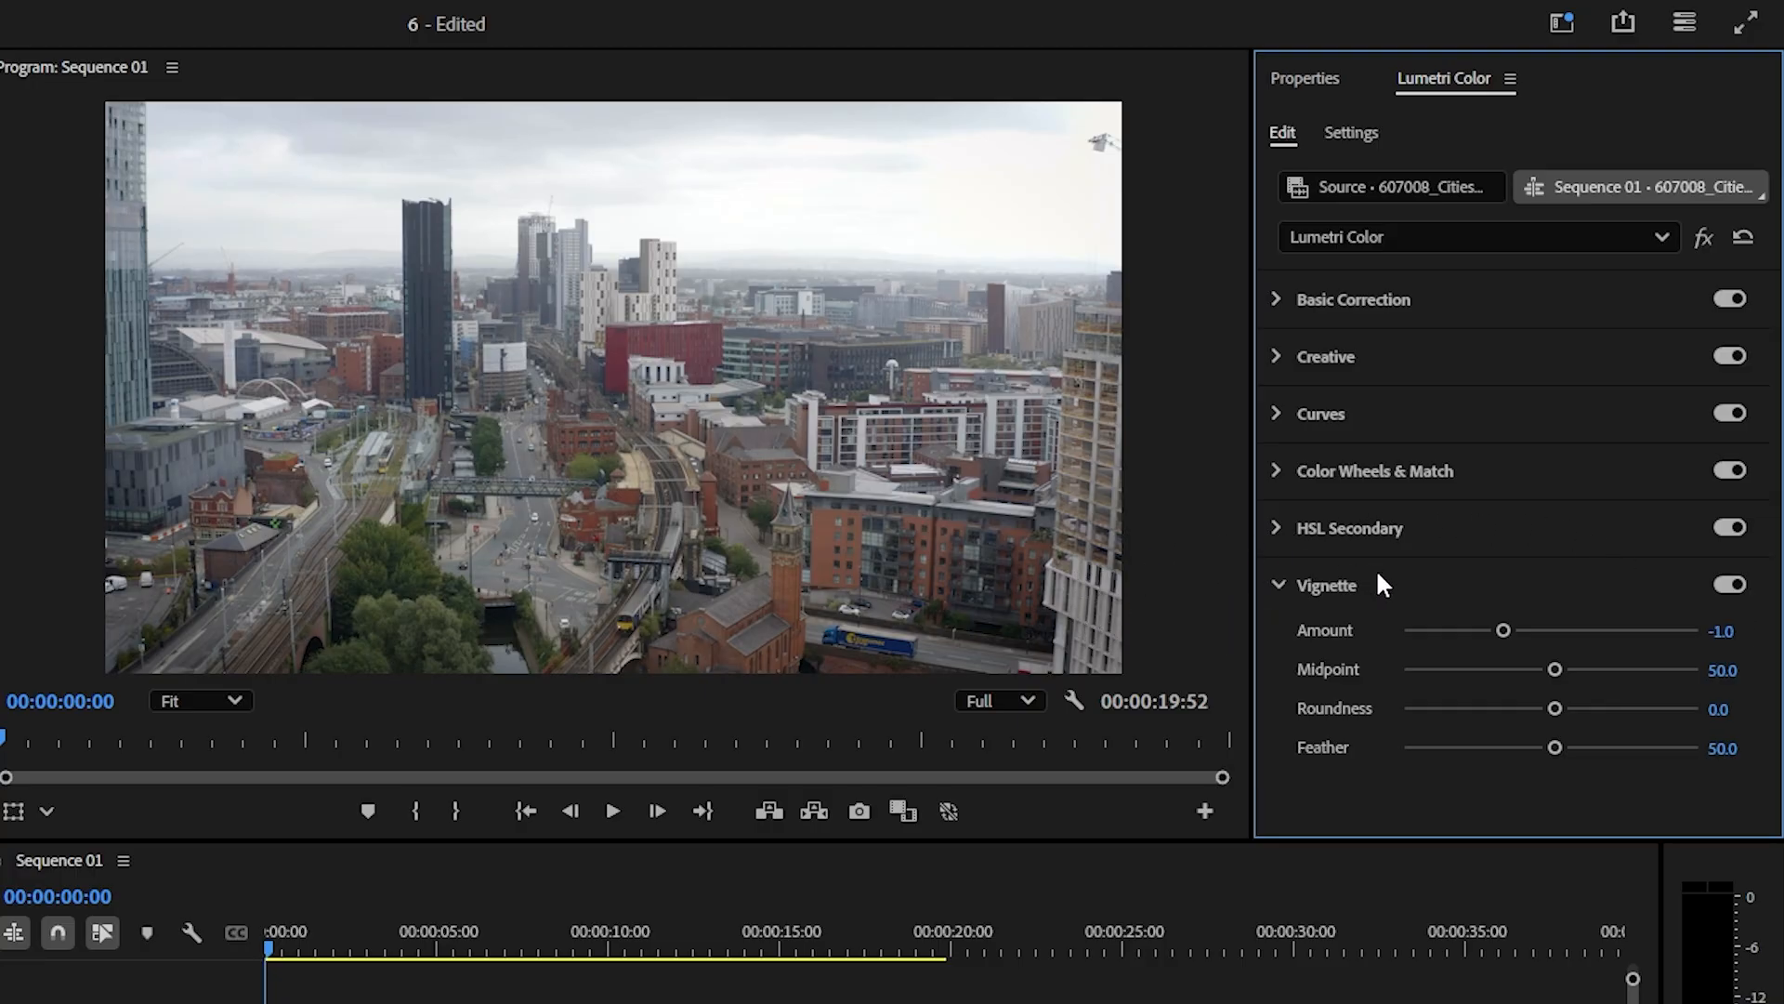
- In Color Wheels & Match, lower the Shadows slightly and raise the Midtones slightly
{"action": "left_click", "coordinate": [1274, 469]}
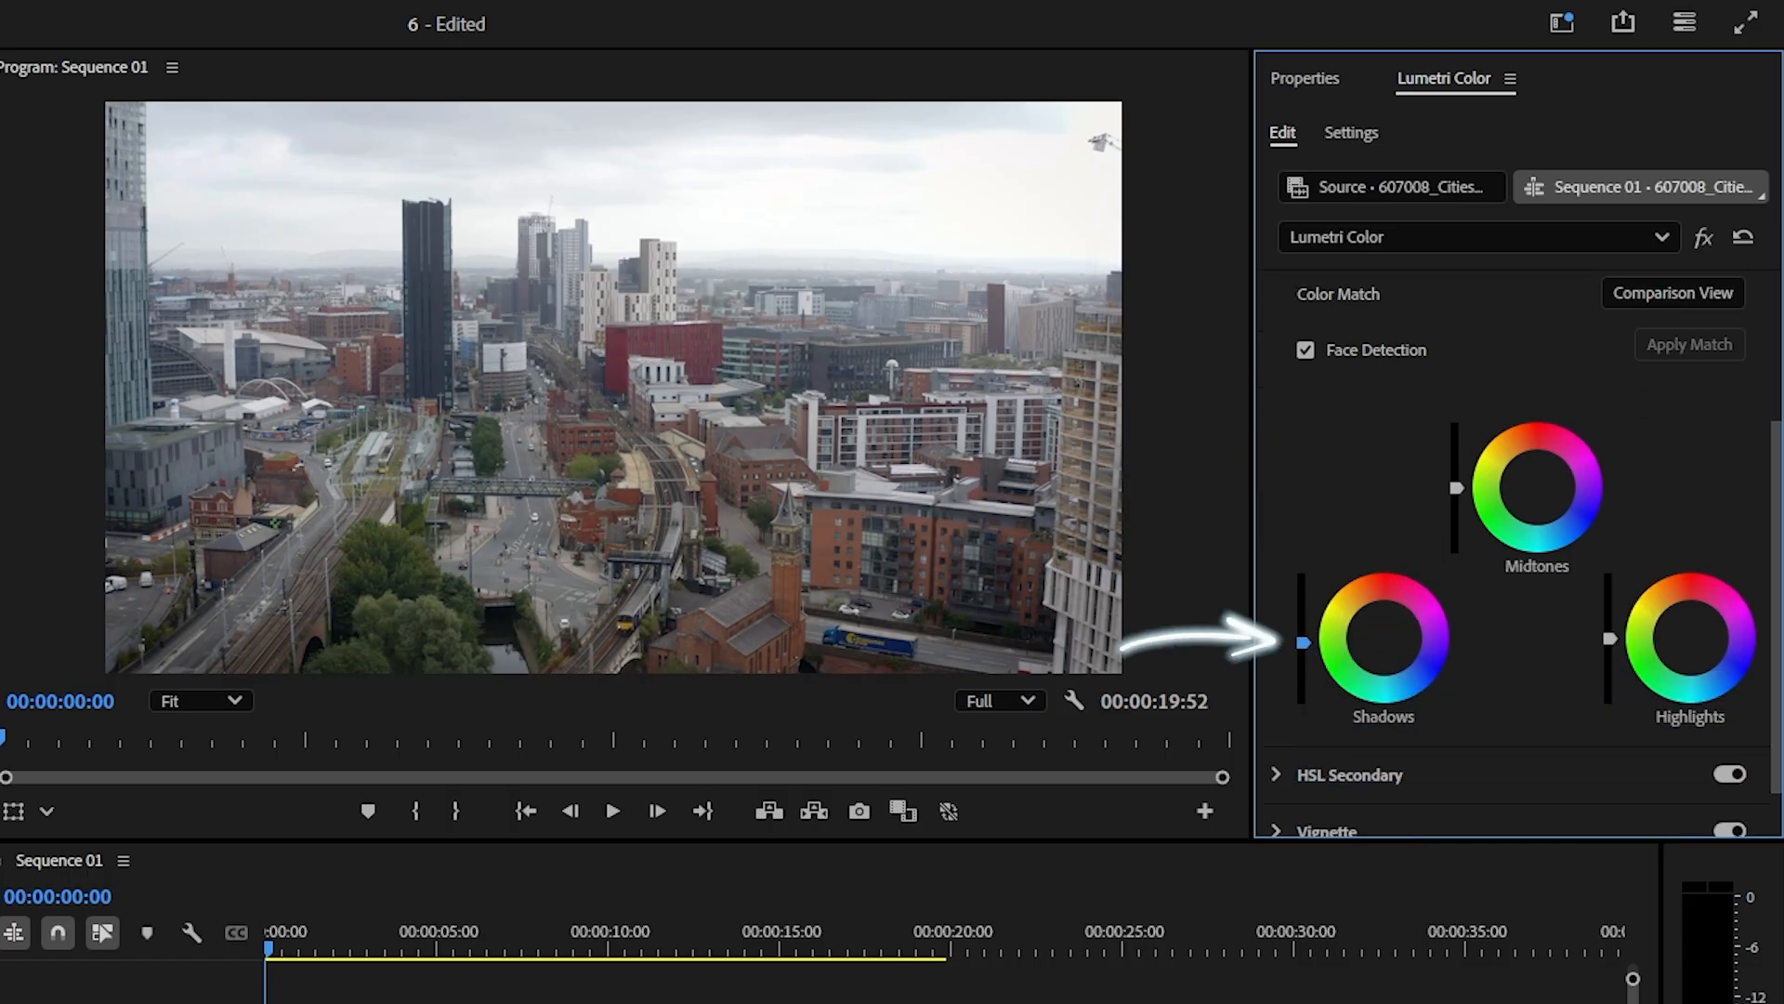
{"action": "left_click_drag", "start_coordinate": [1452, 483], "coordinate": [1456, 479]}
- Set the clip's Saturation to 111.9 in Basic Correction
{"action": "scroll", "coordinate": [1381, 515], "scroll_direction": "up", "scroll_amount": 4}
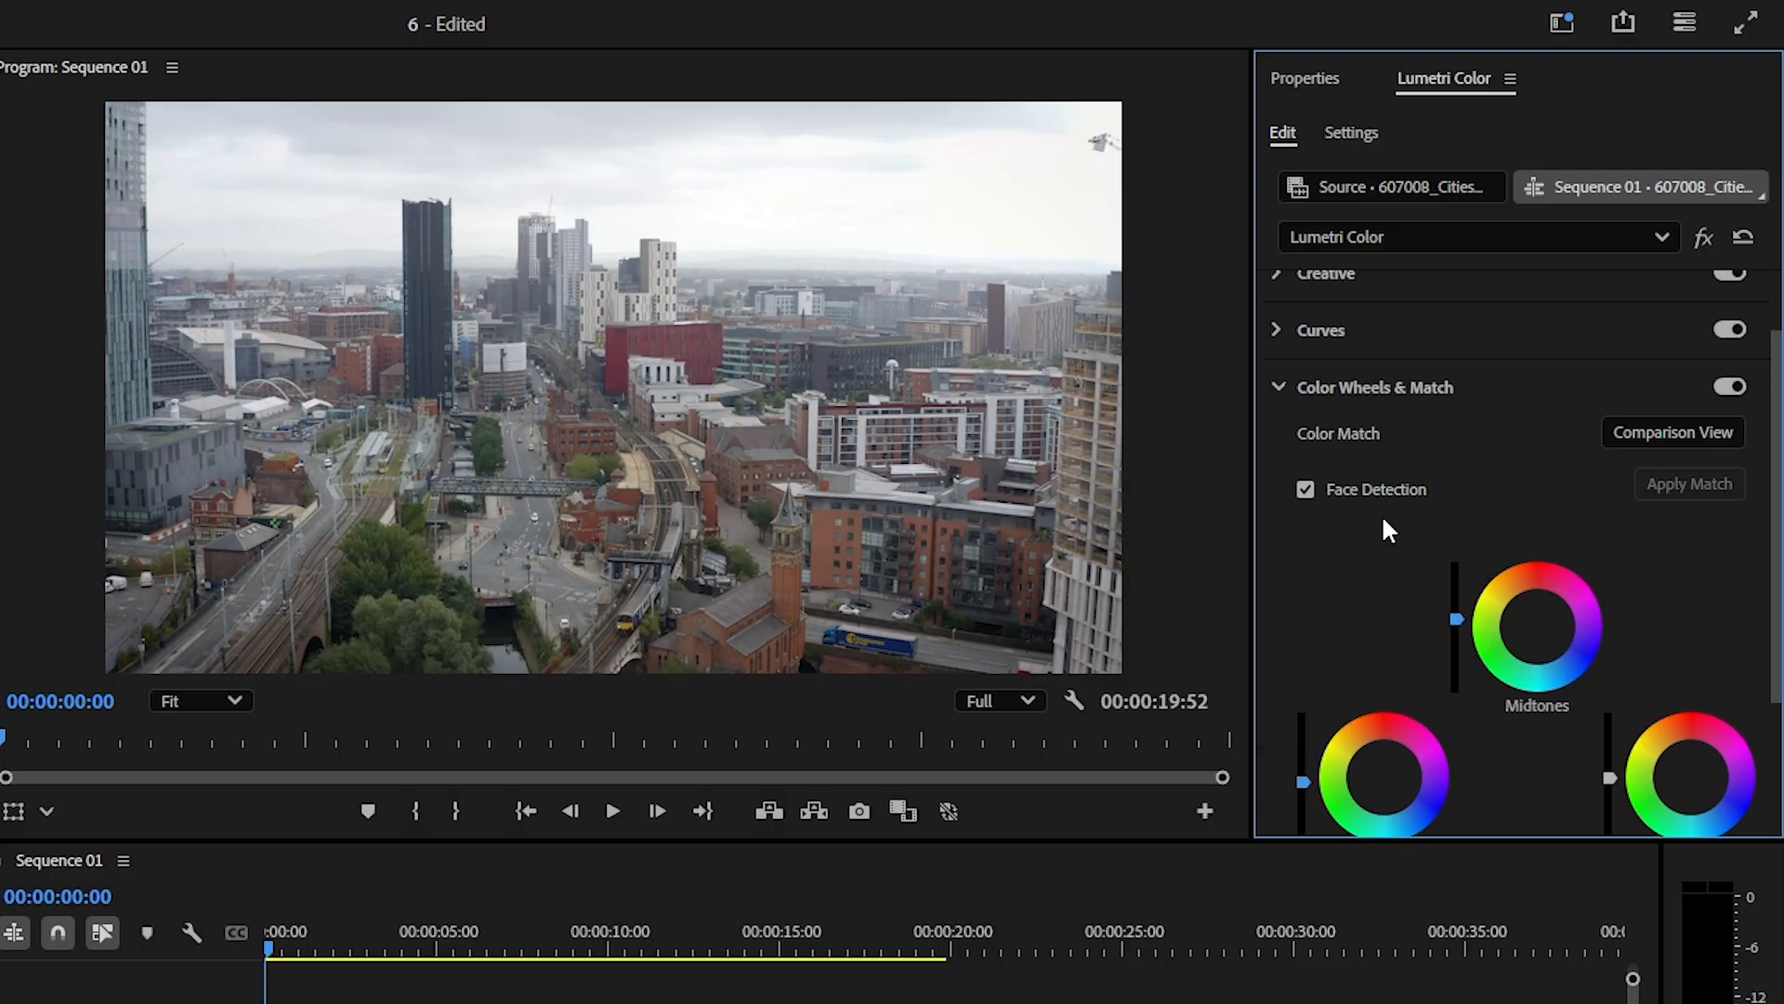
{"action": "left_click", "coordinate": [1278, 299]}
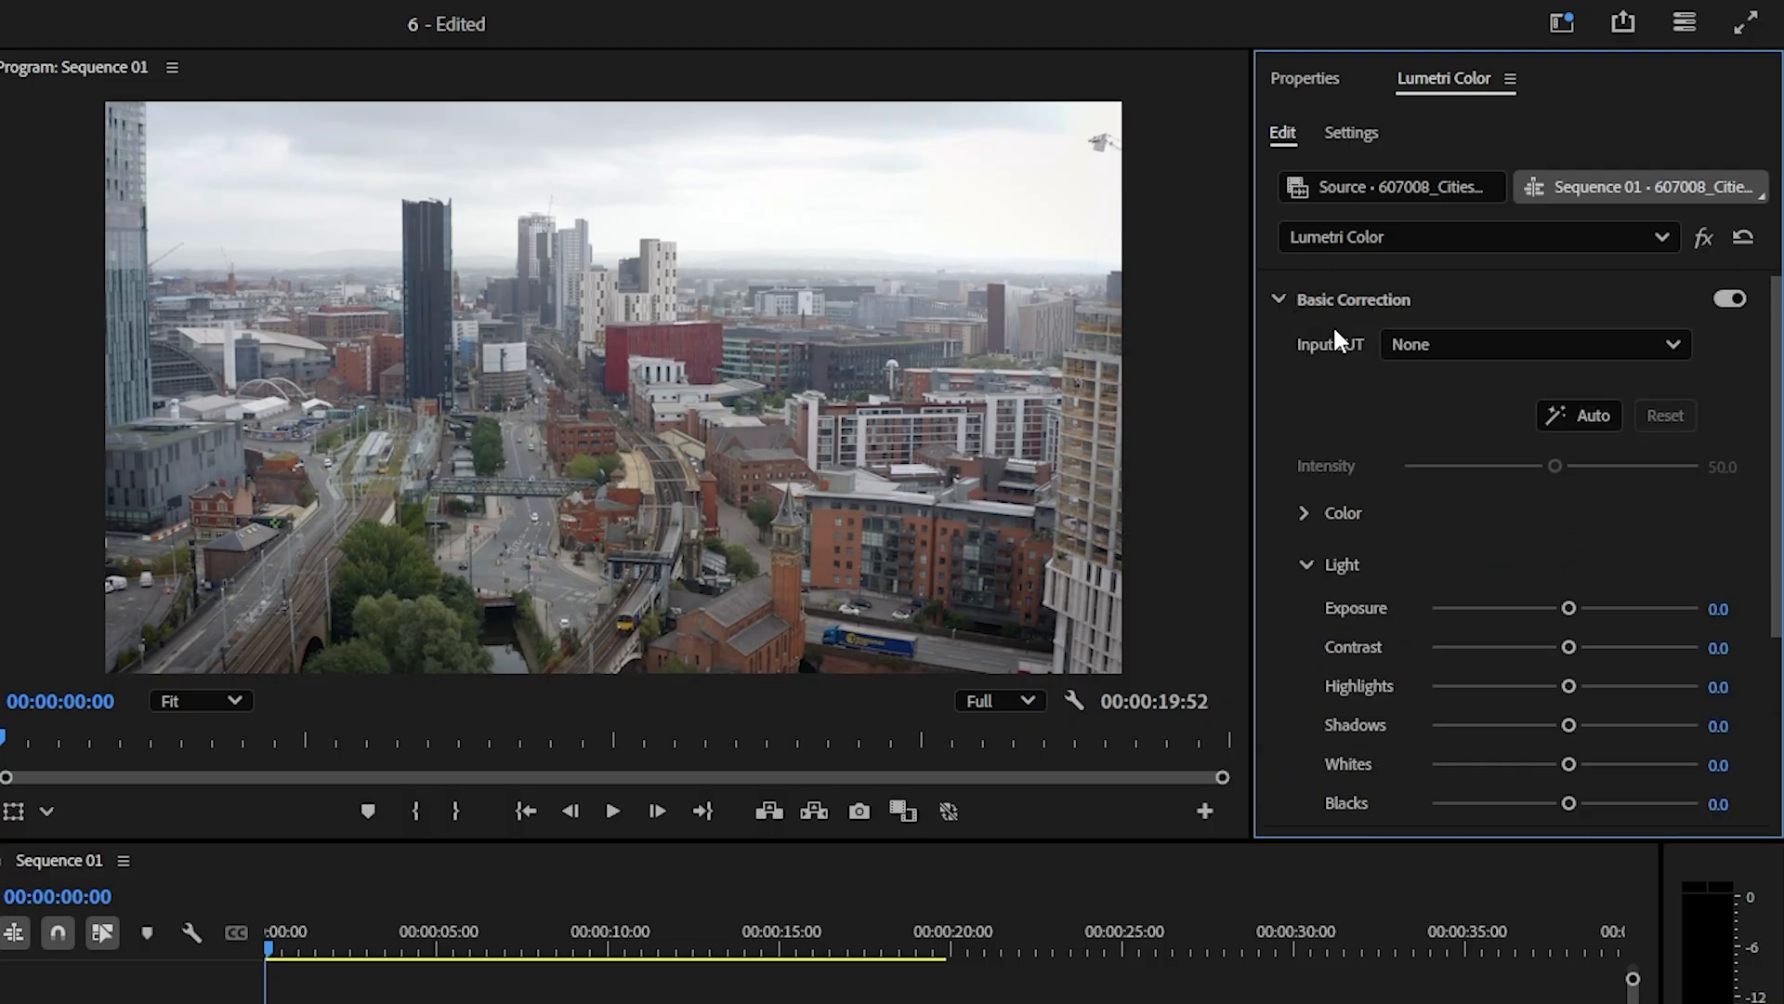
{"action": "left_click", "coordinate": [1305, 512]}
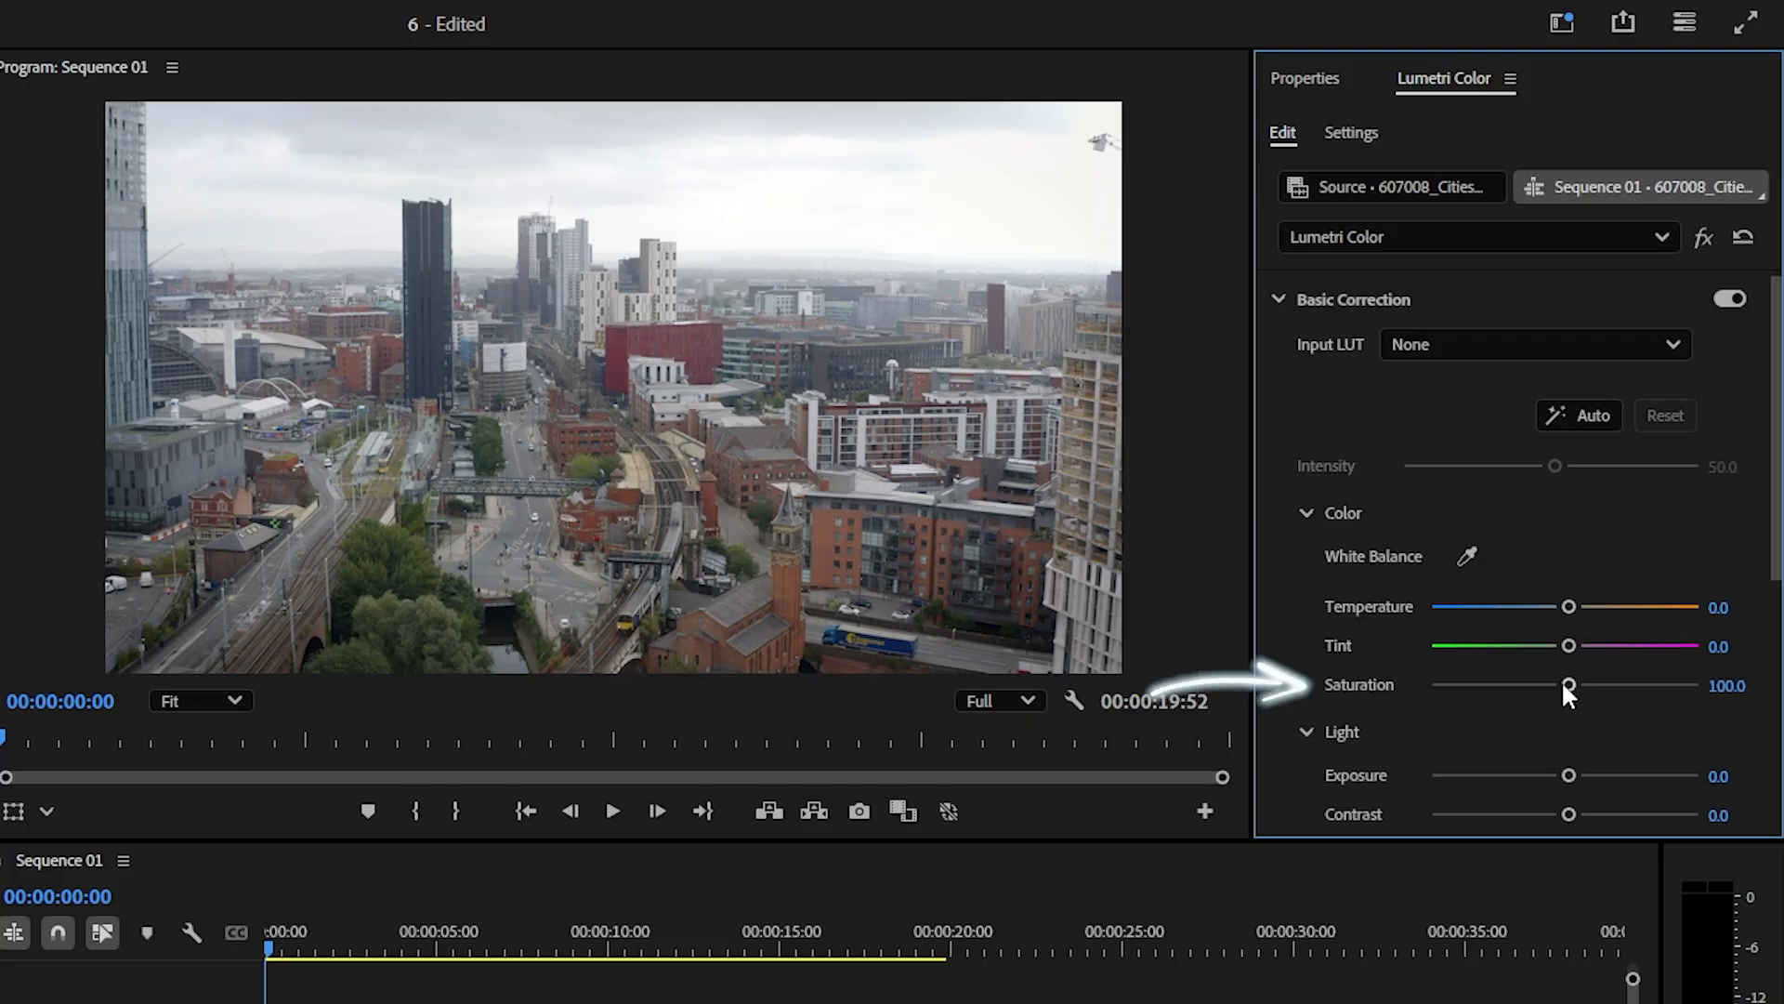
{"action": "mouse_move", "coordinate": [1566, 686]}
{"action": "left_mouse_down"}
{"action": "mouse_move", "coordinate": [1654, 688]}
{"action": "mouse_move", "coordinate": [1580, 688]}
{"action": "left_mouse_up"}
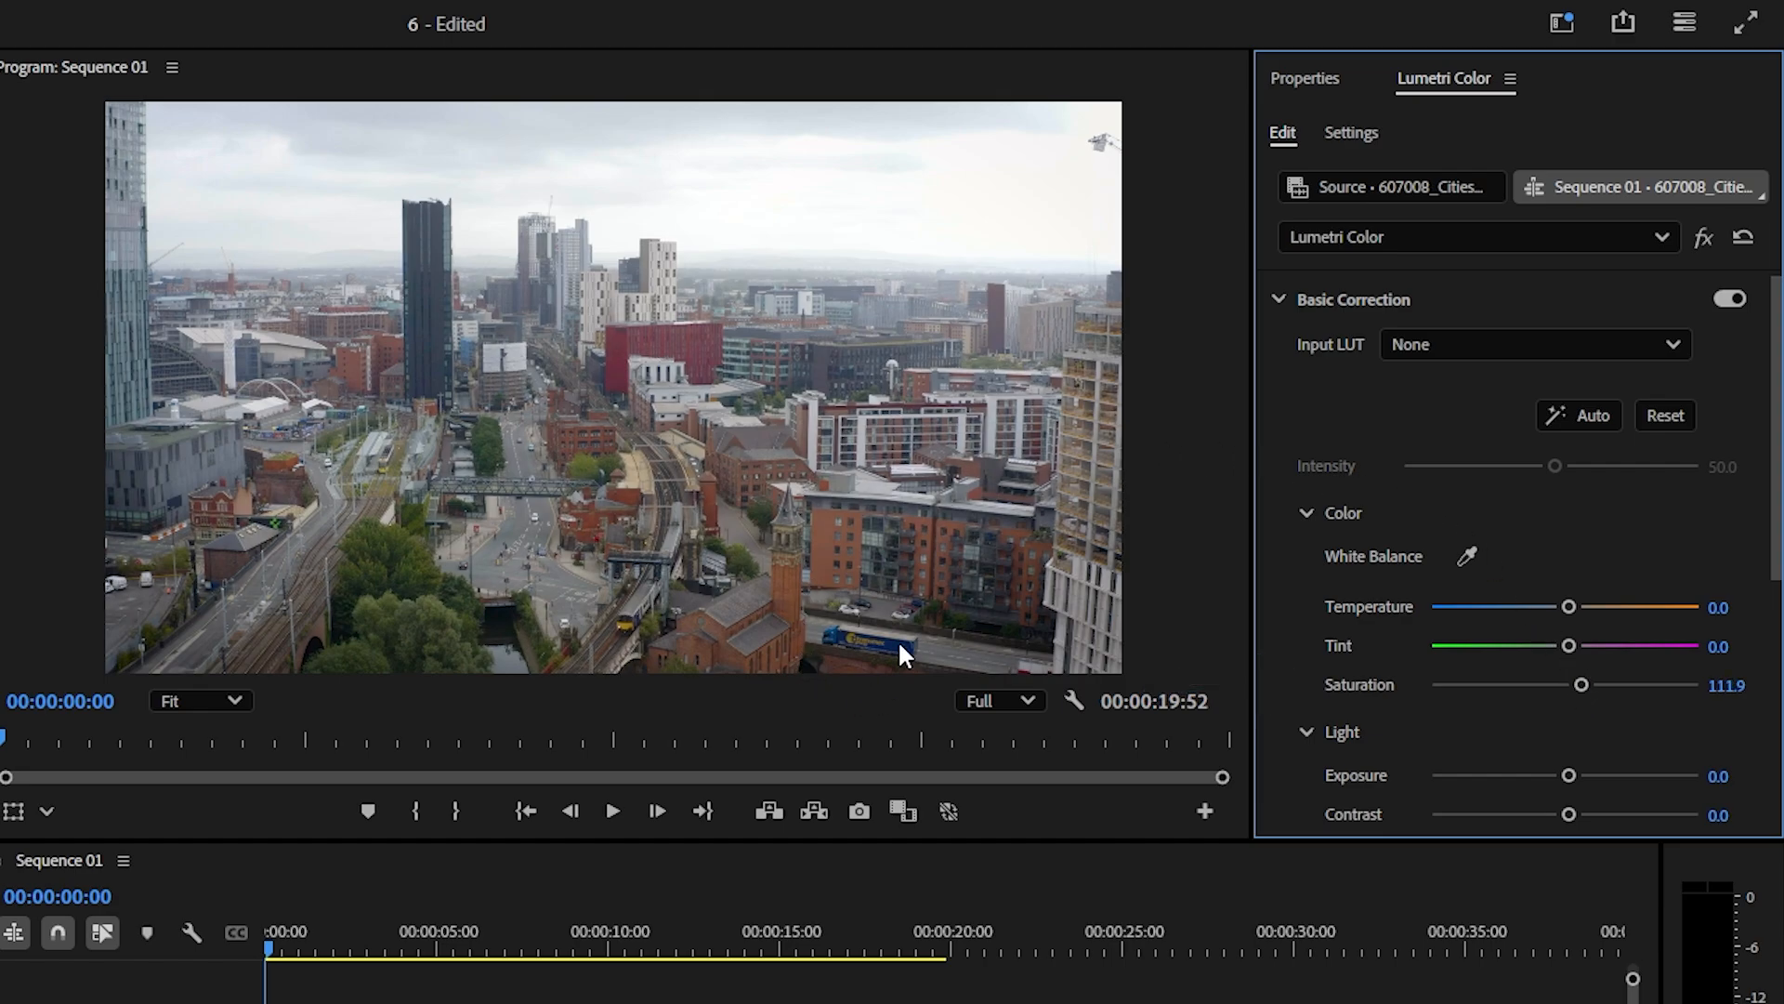
{"action": "scroll", "coordinate": [1425, 679], "scroll_direction": "down", "scroll_amount": 4}
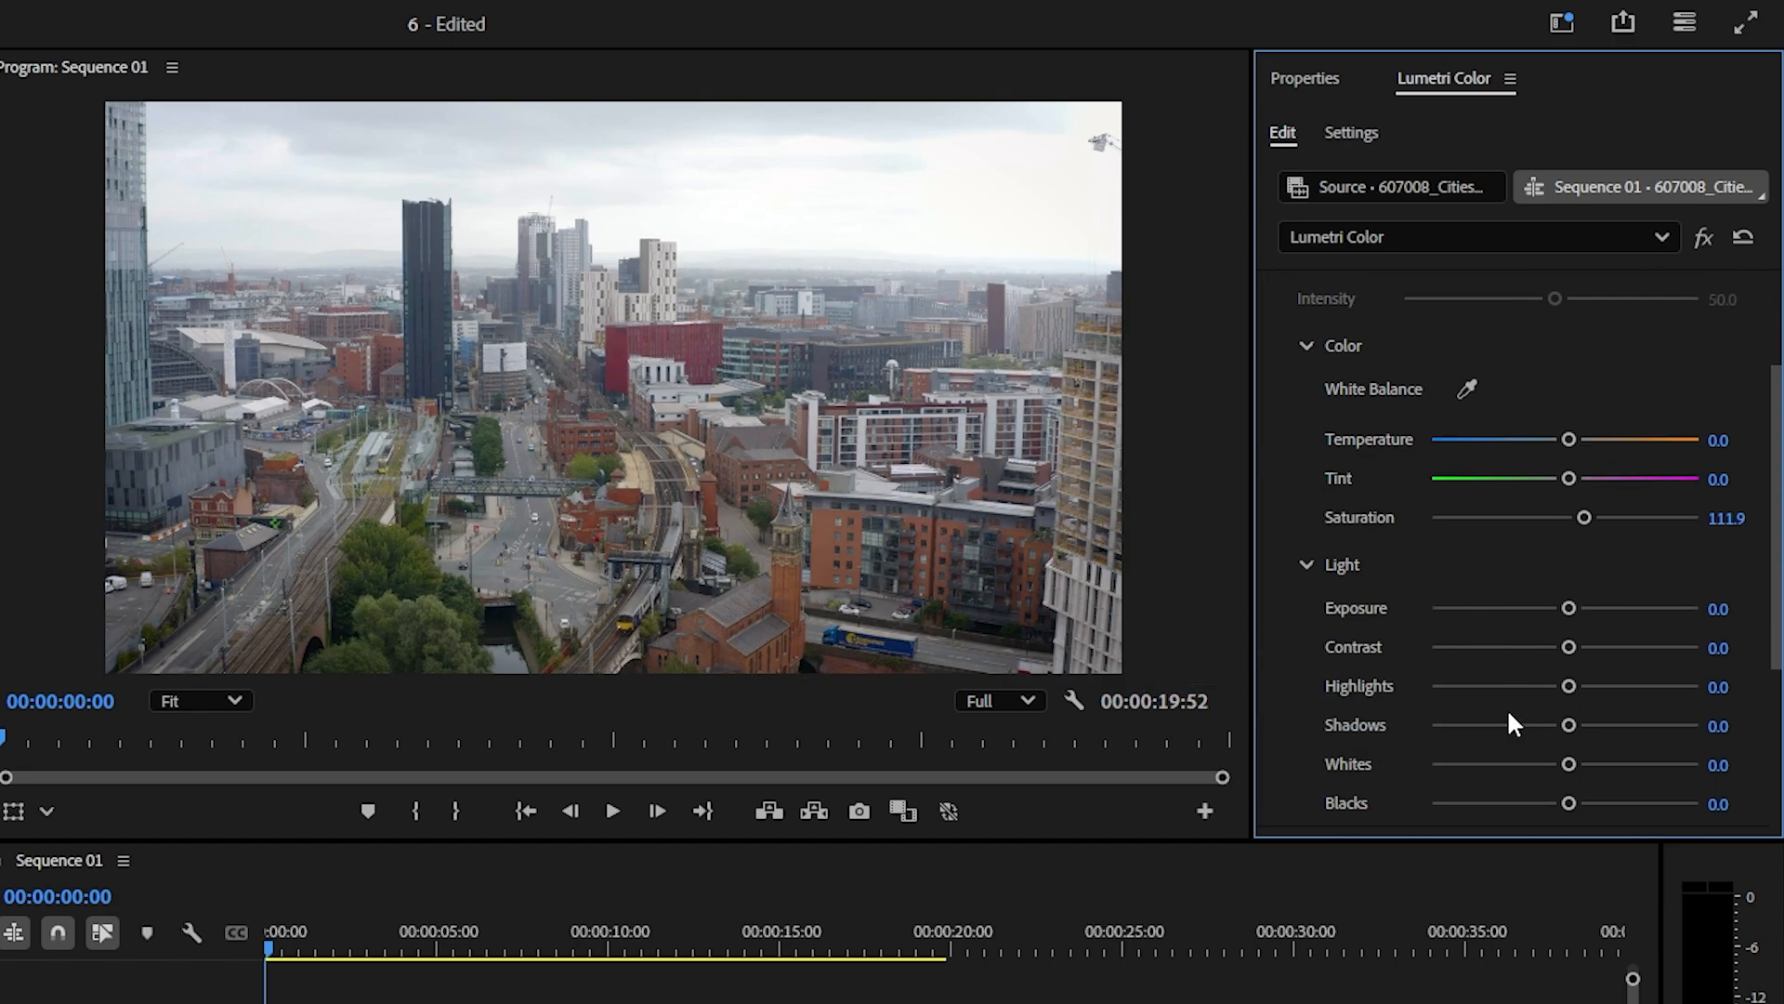
- Set the clip's Contrast to 27.5 in Basic Correction
{"action": "left_click_drag", "start_coordinate": [1569, 647], "coordinate": [1602, 648]}
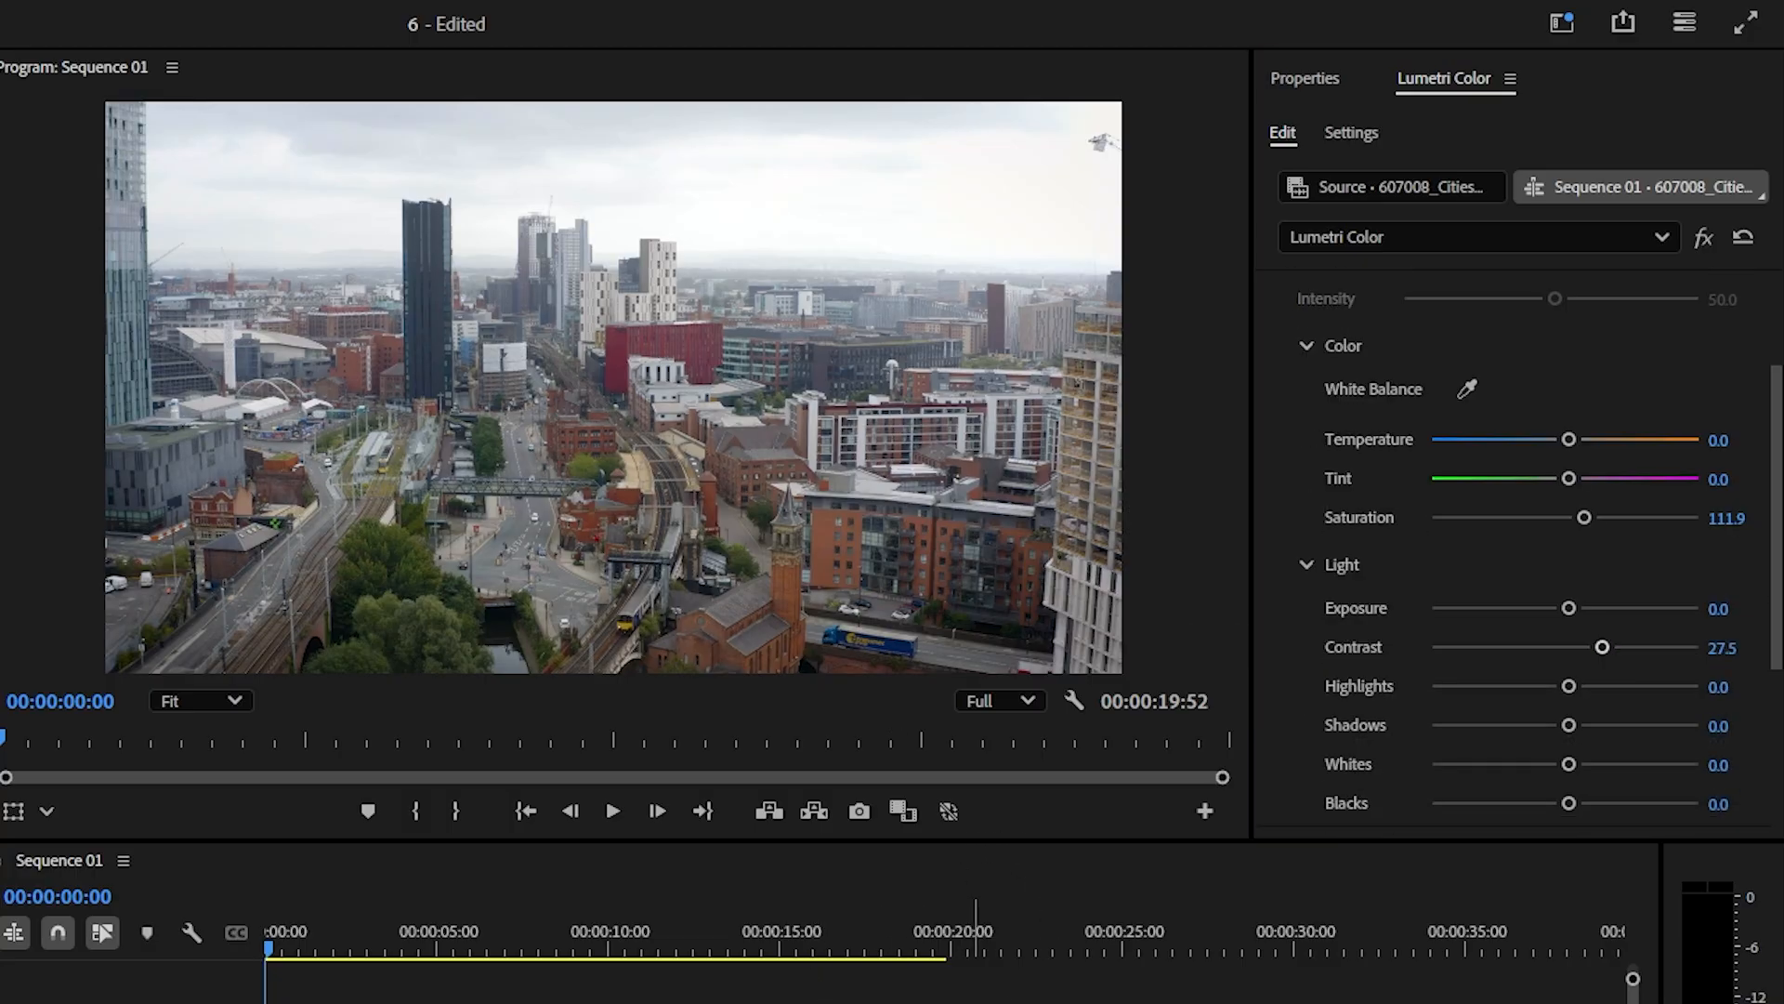
- Try raising the Exposure and then the Shadows to 58.5, resetting each to its default
{"action": "left_click_drag", "start_coordinate": [1580, 609], "coordinate": [1628, 609]}
{"action": "double_click", "coordinate": [1627, 609]}
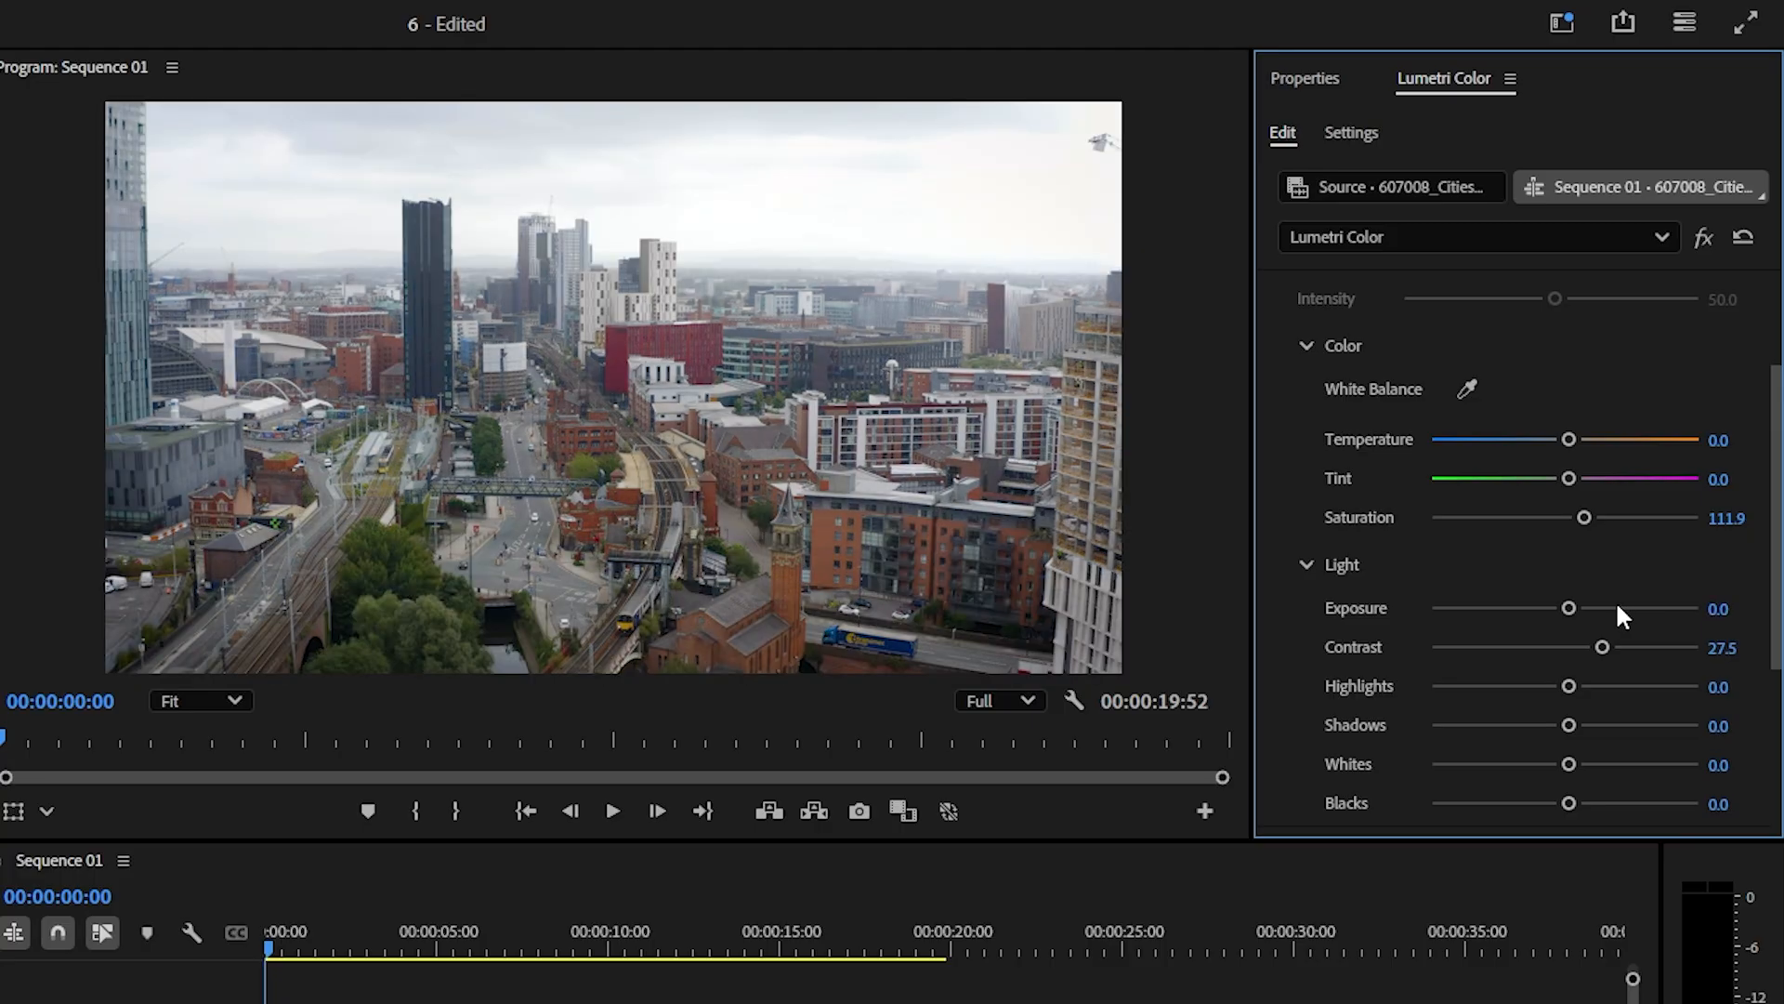
{"action": "left_click_drag", "start_coordinate": [1568, 725], "coordinate": [1642, 727]}
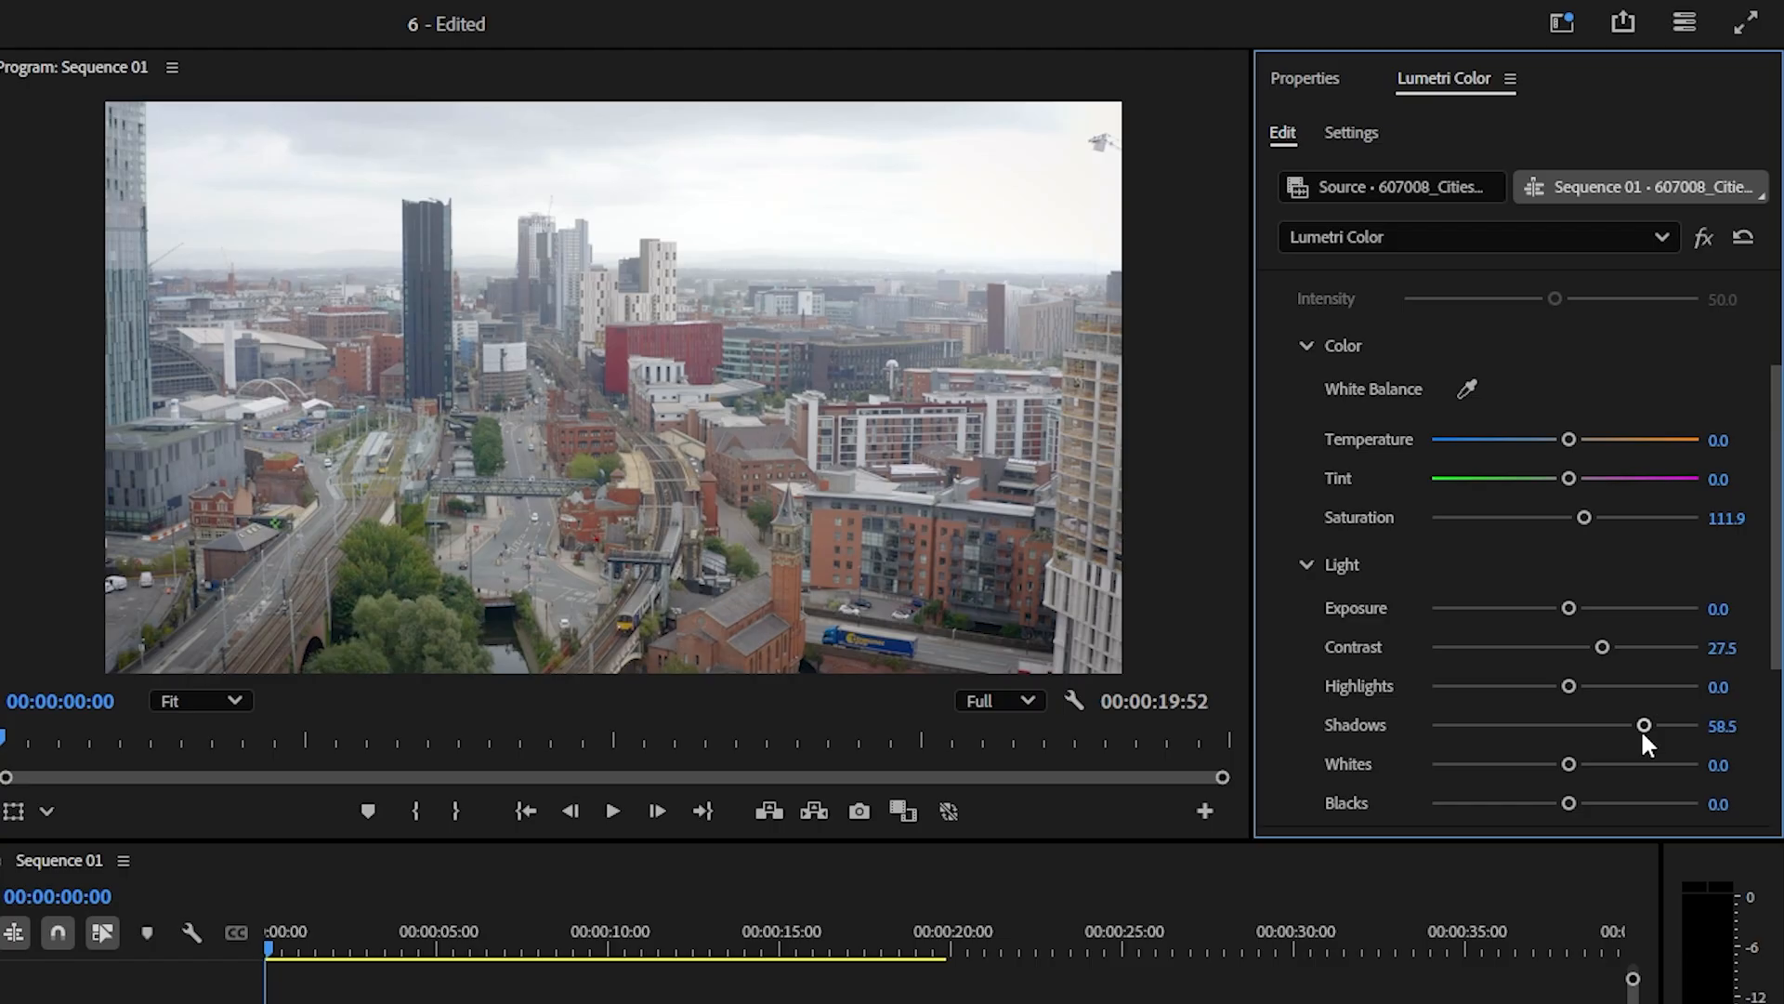
{"action": "double_click", "coordinate": [1643, 726]}
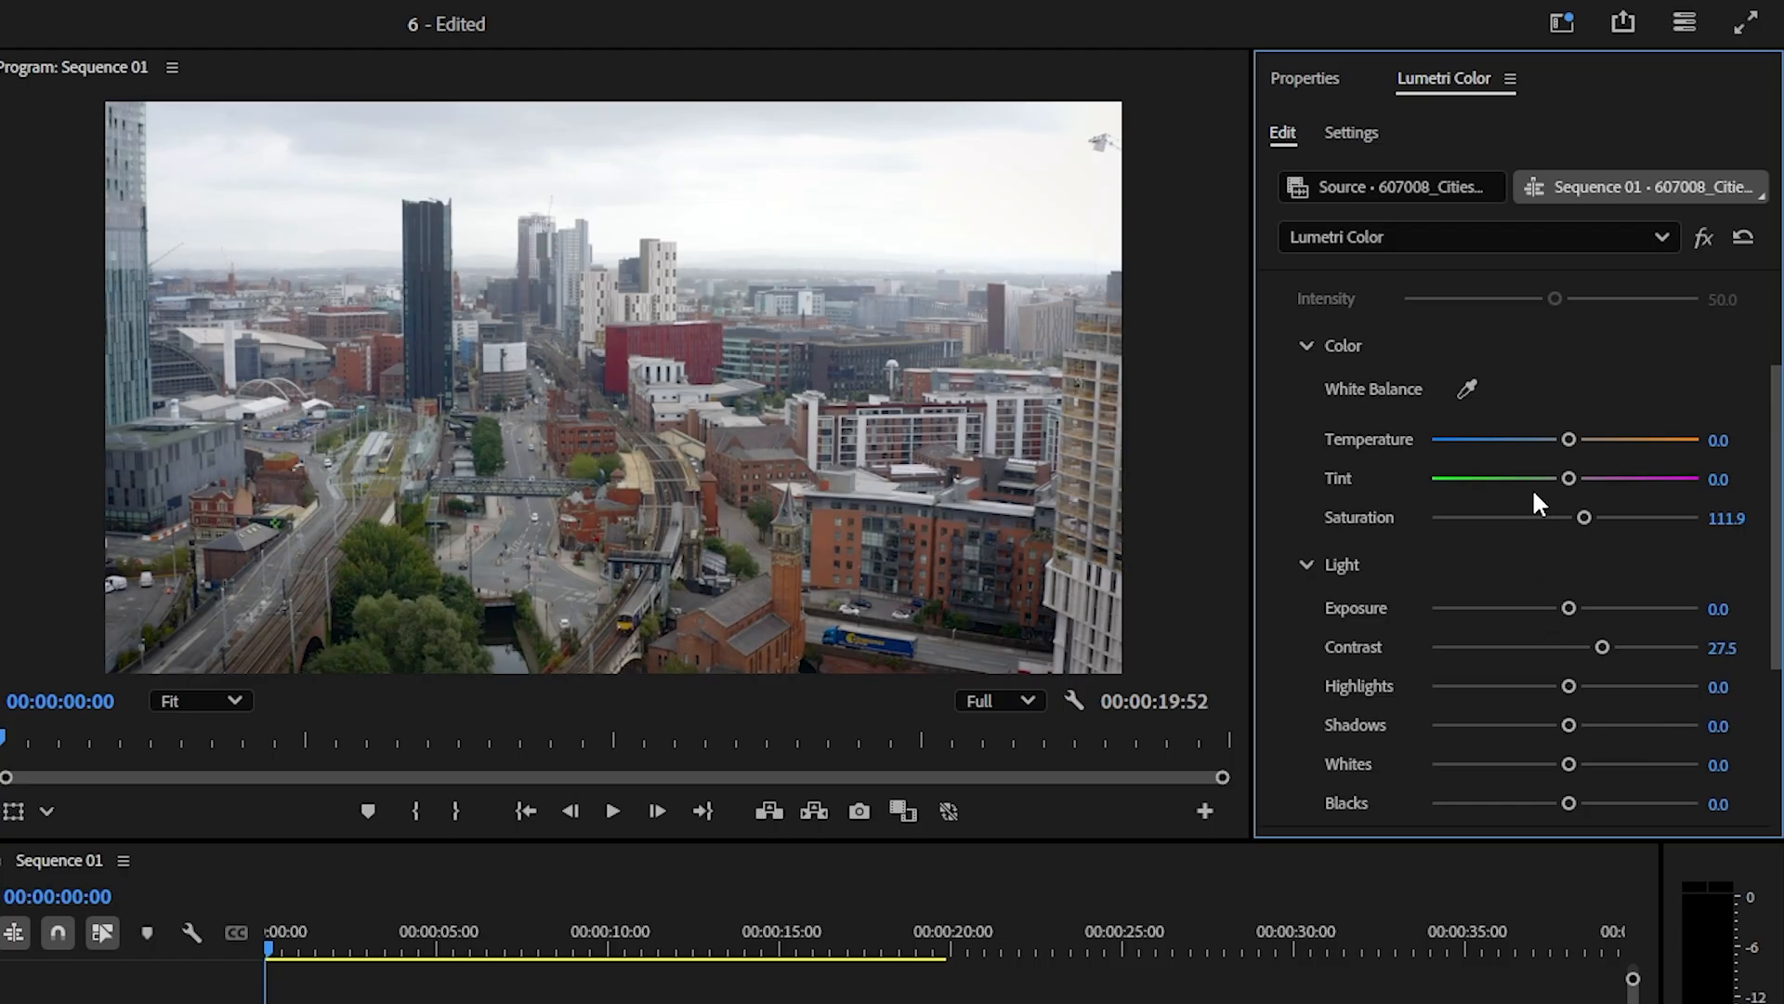
- Try the ALEXA_Default_LogC2Rec709 input LUT on the clip, then undo it
{"action": "scroll", "coordinate": [1532, 479], "scroll_direction": "up", "scroll_amount": 3}
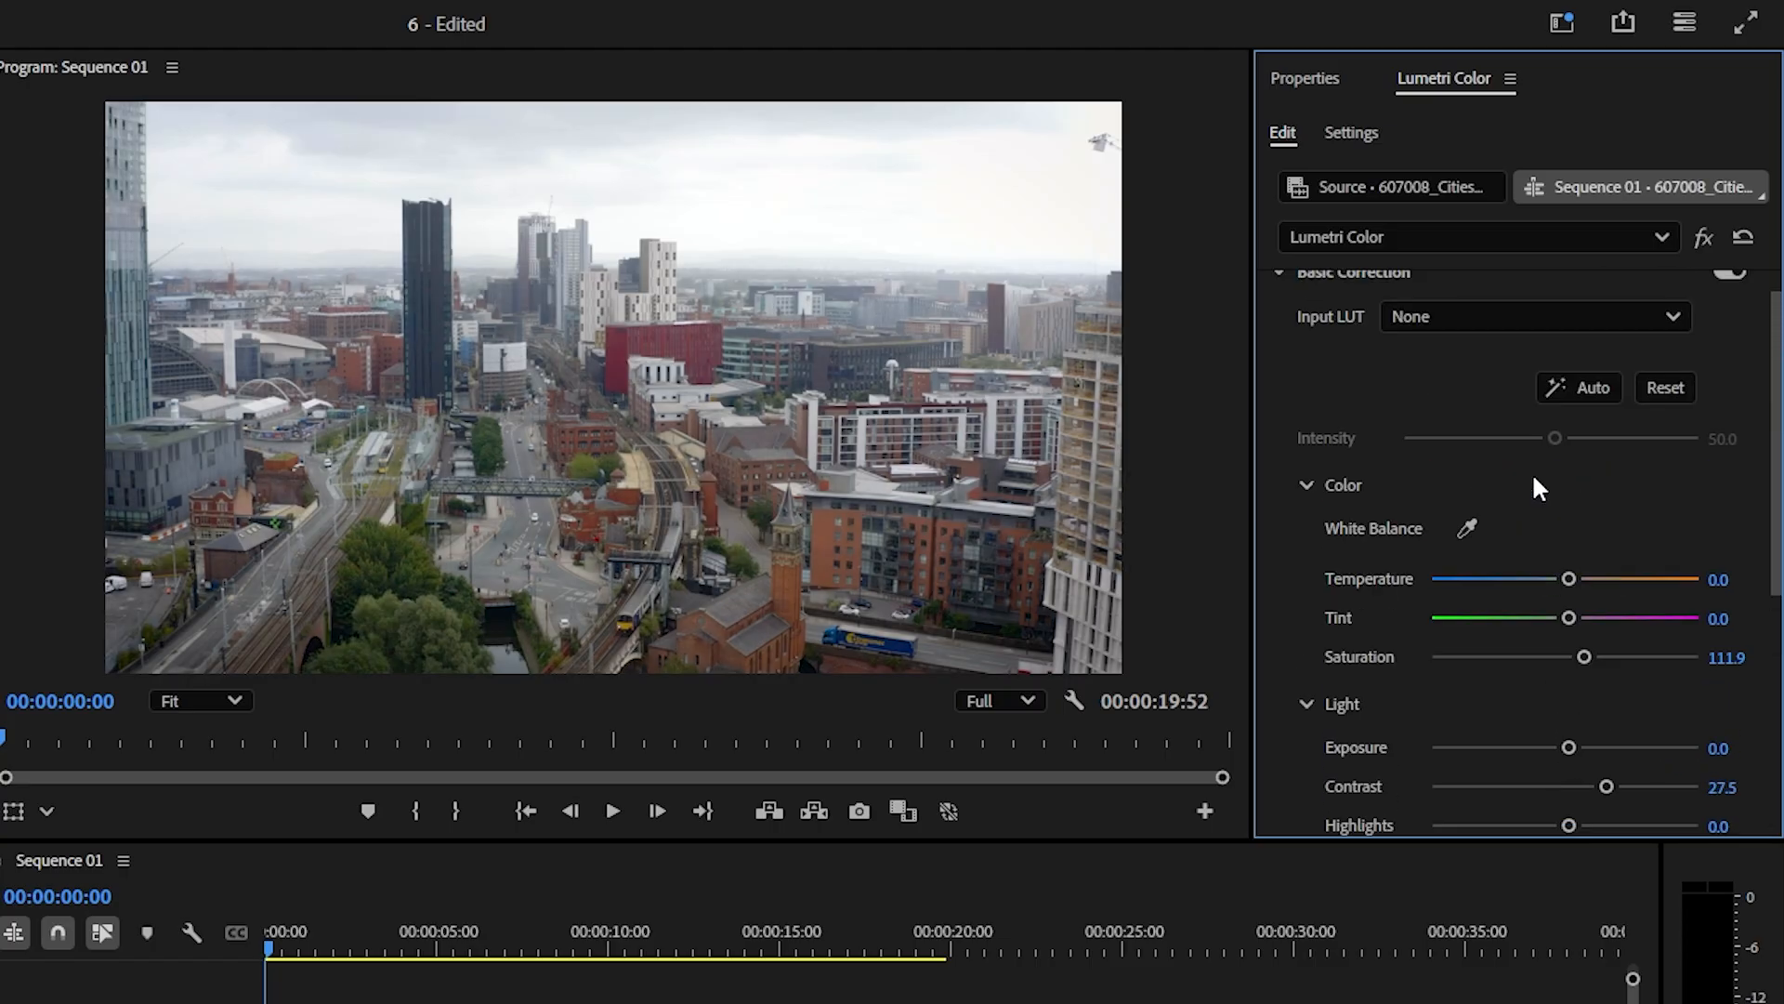
{"action": "left_click", "coordinate": [1548, 317]}
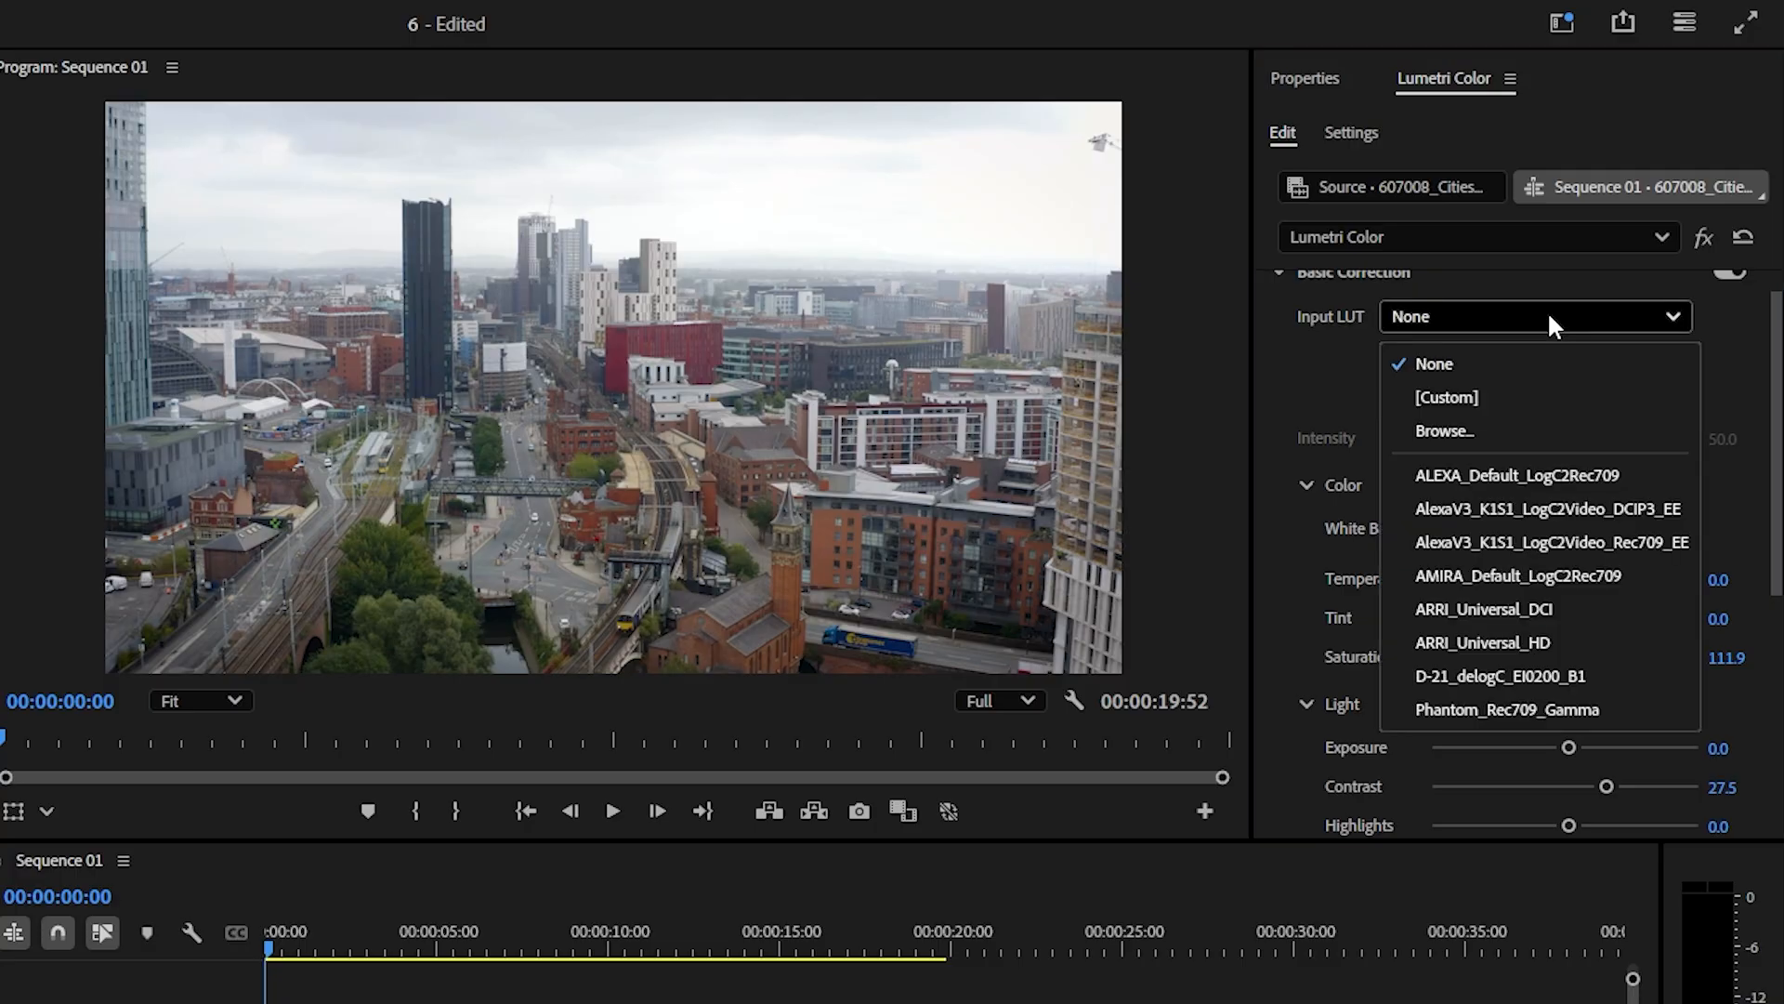
{"action": "left_click", "coordinate": [1567, 472]}
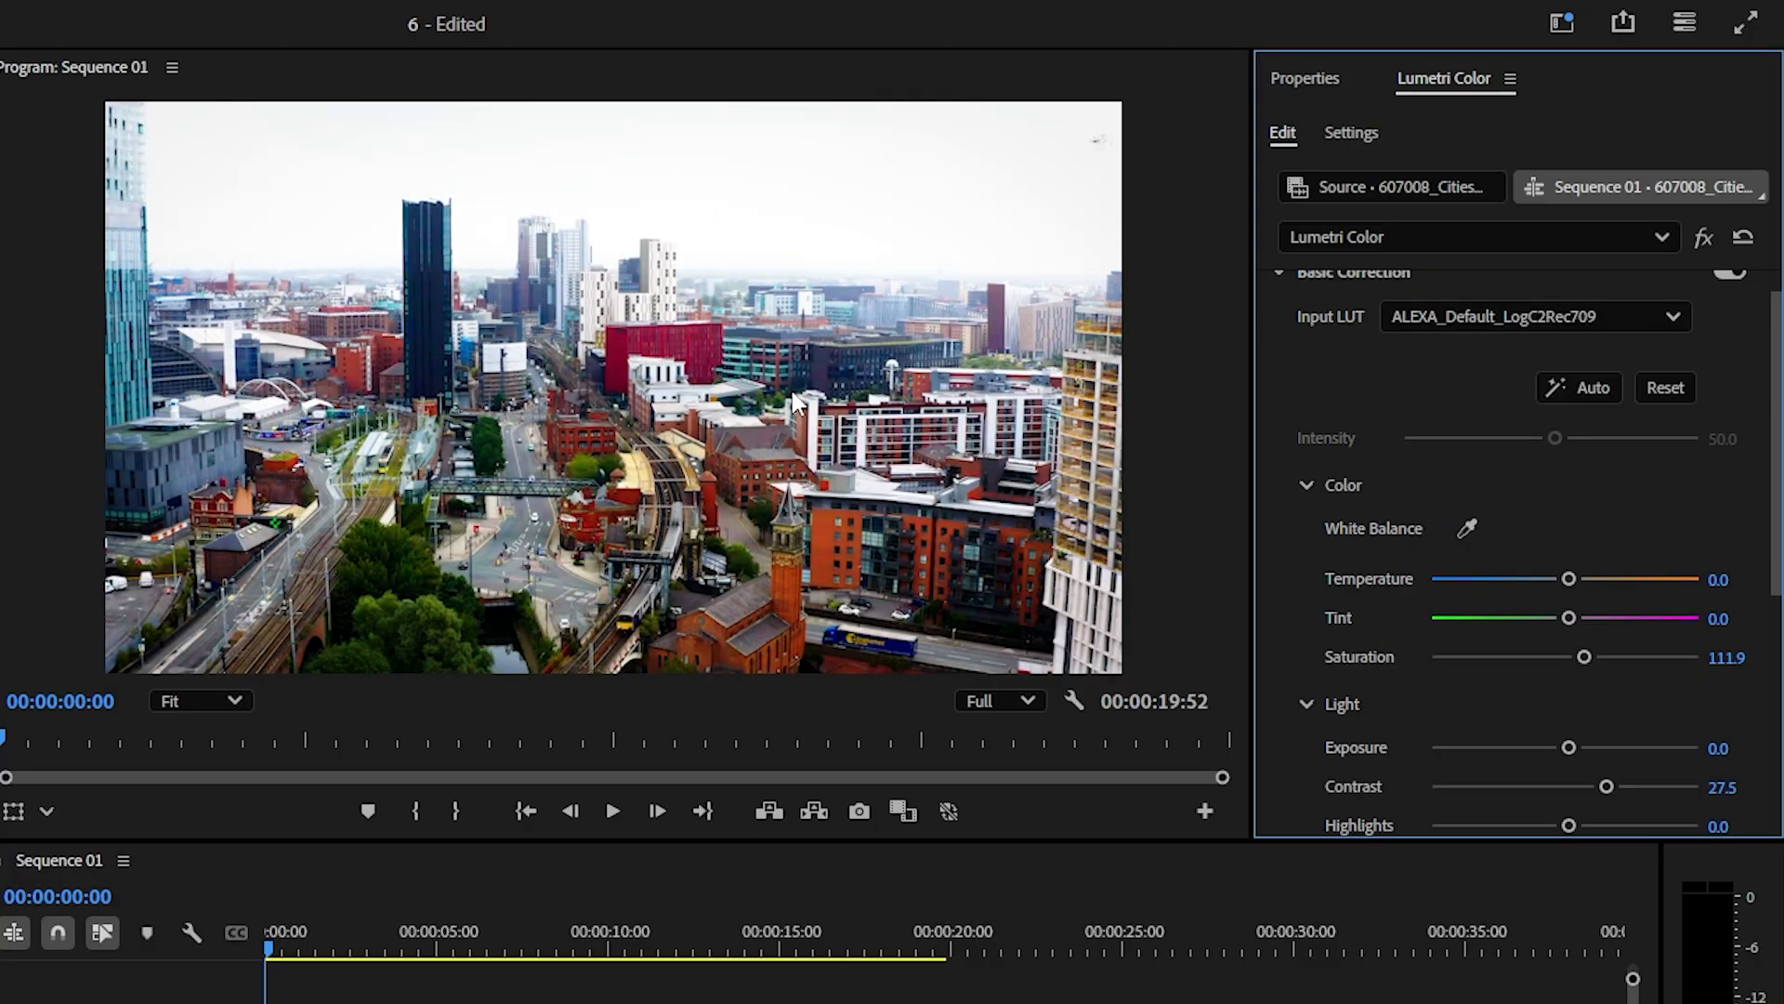
{"action": "key", "text": "ctrl+z"}
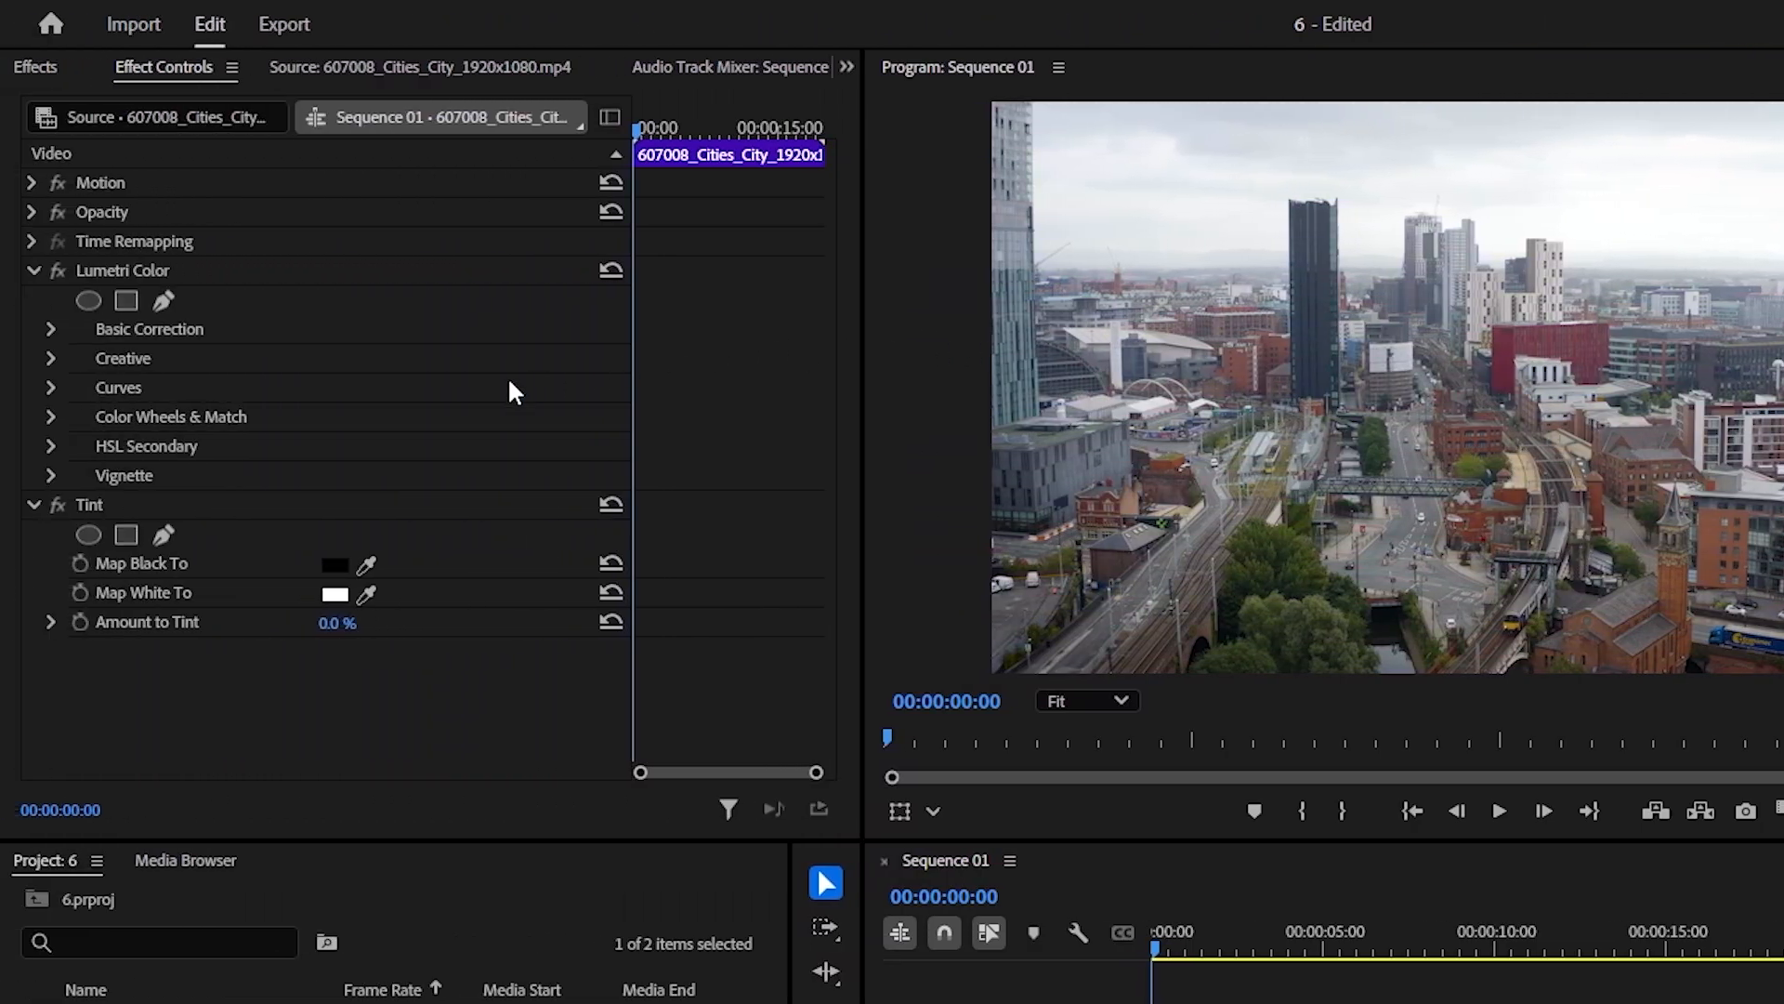
- Raise the Tint effect's Amount to Tint to turn the clip black and white
{"action": "left_click_drag", "start_coordinate": [314, 625], "coordinate": [400, 625]}
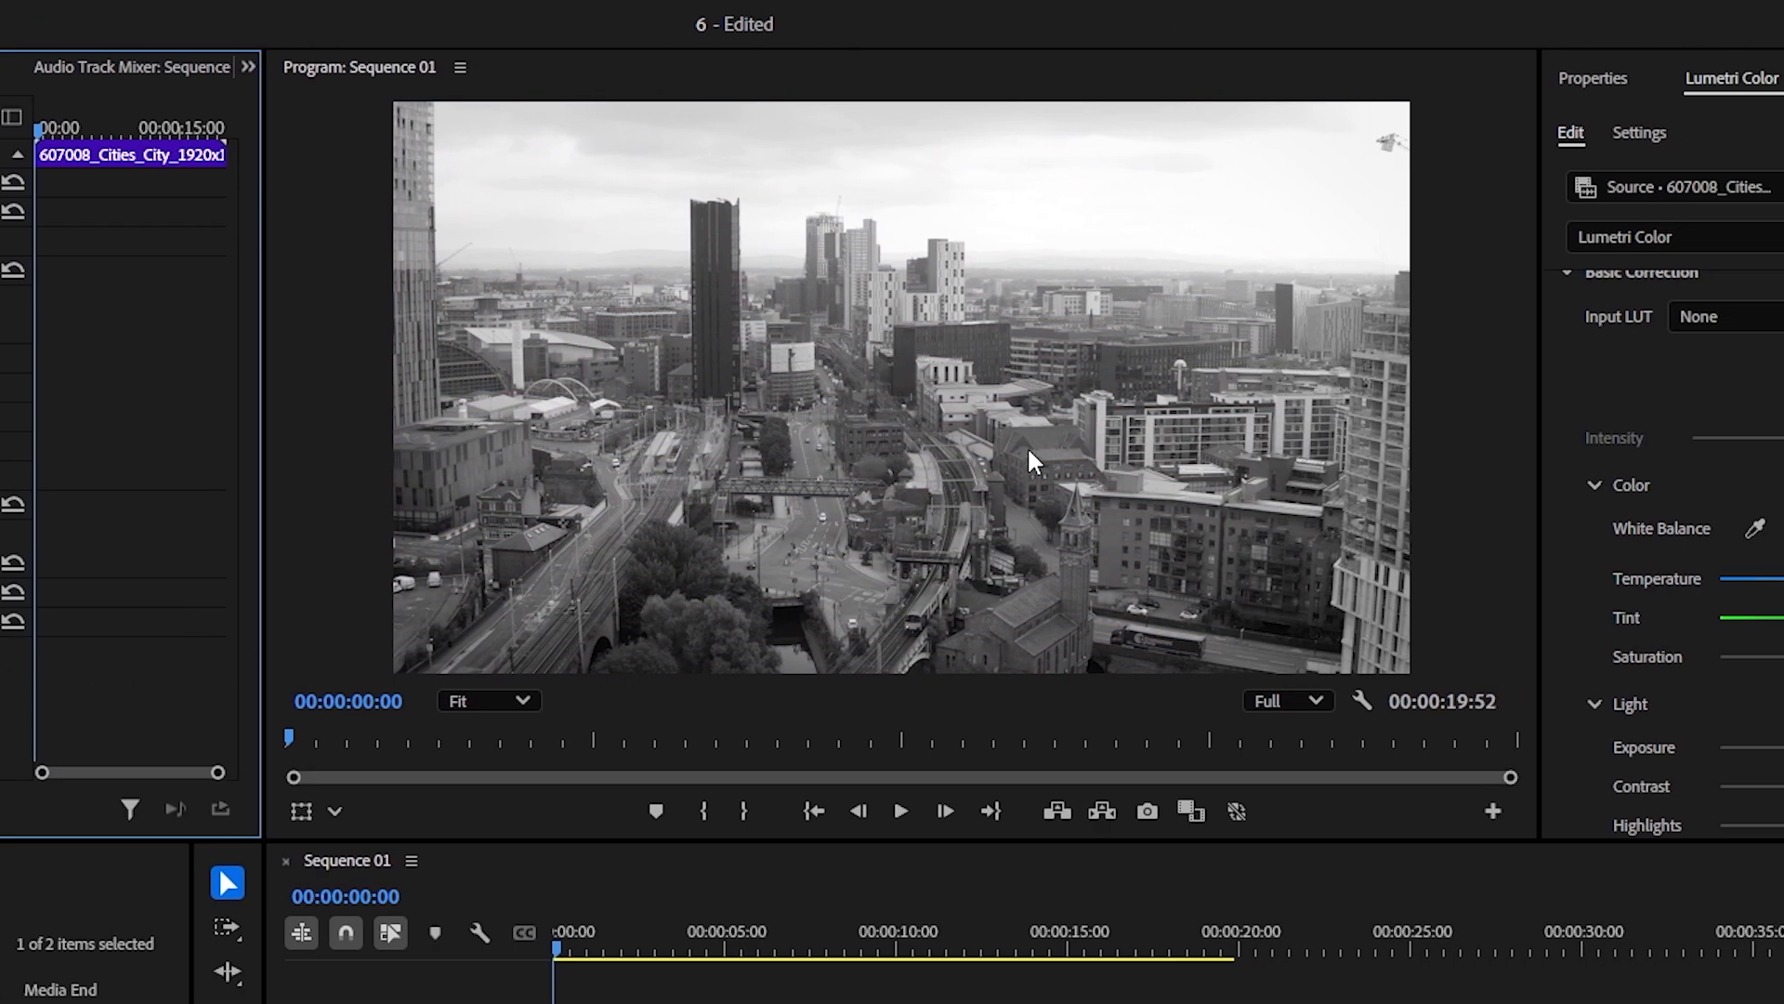